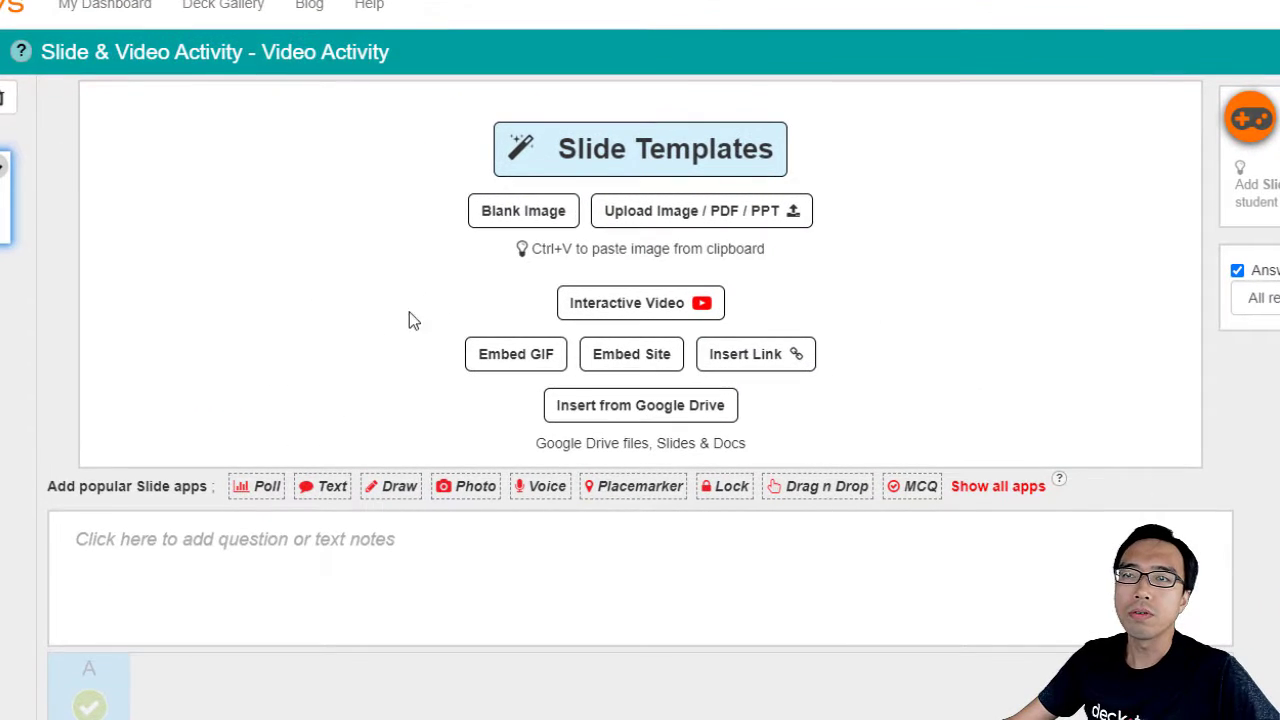
# Choose Interactive Video on the blank slide to bring up the YouTube search
pyautogui.click(613, 310)
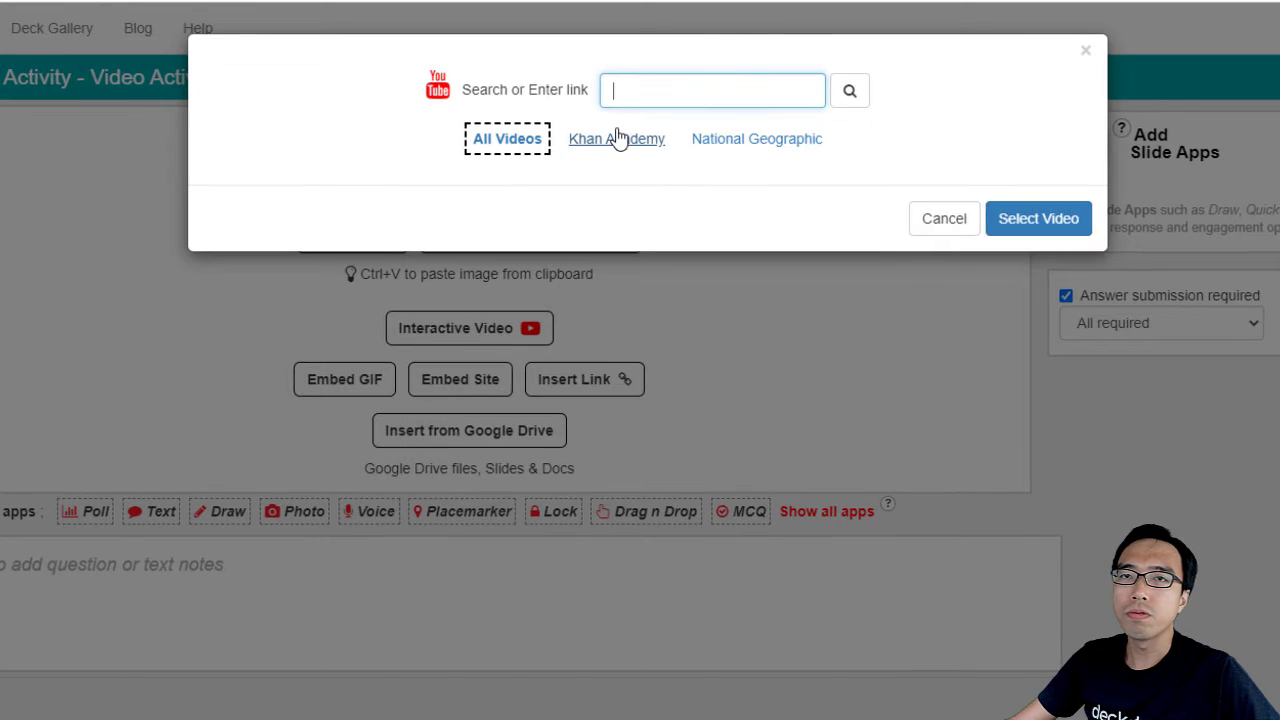
# Search Khan Academy for 'heart' and insert the 'Circulatory system and the heart' video
pyautogui.click(616, 140)
pyautogui.click(644, 91)
pyautogui.write('hea')
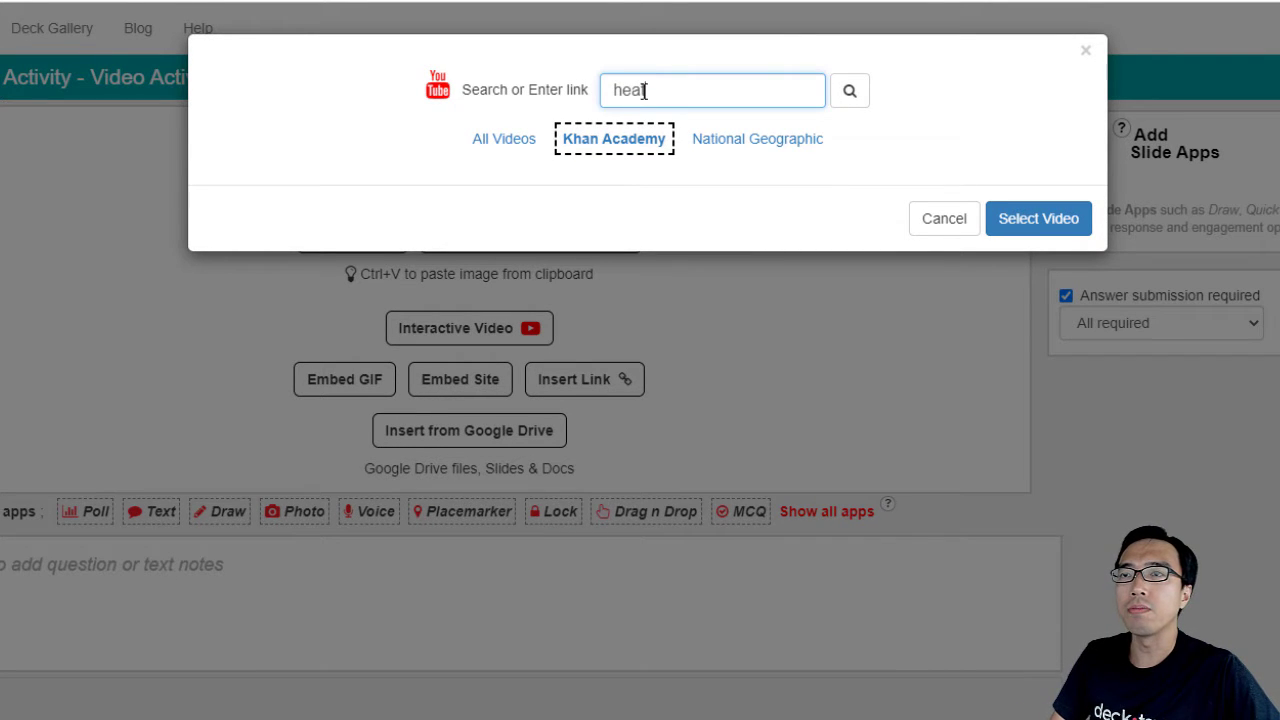
pyautogui.write('rt')
pyautogui.press('Return')
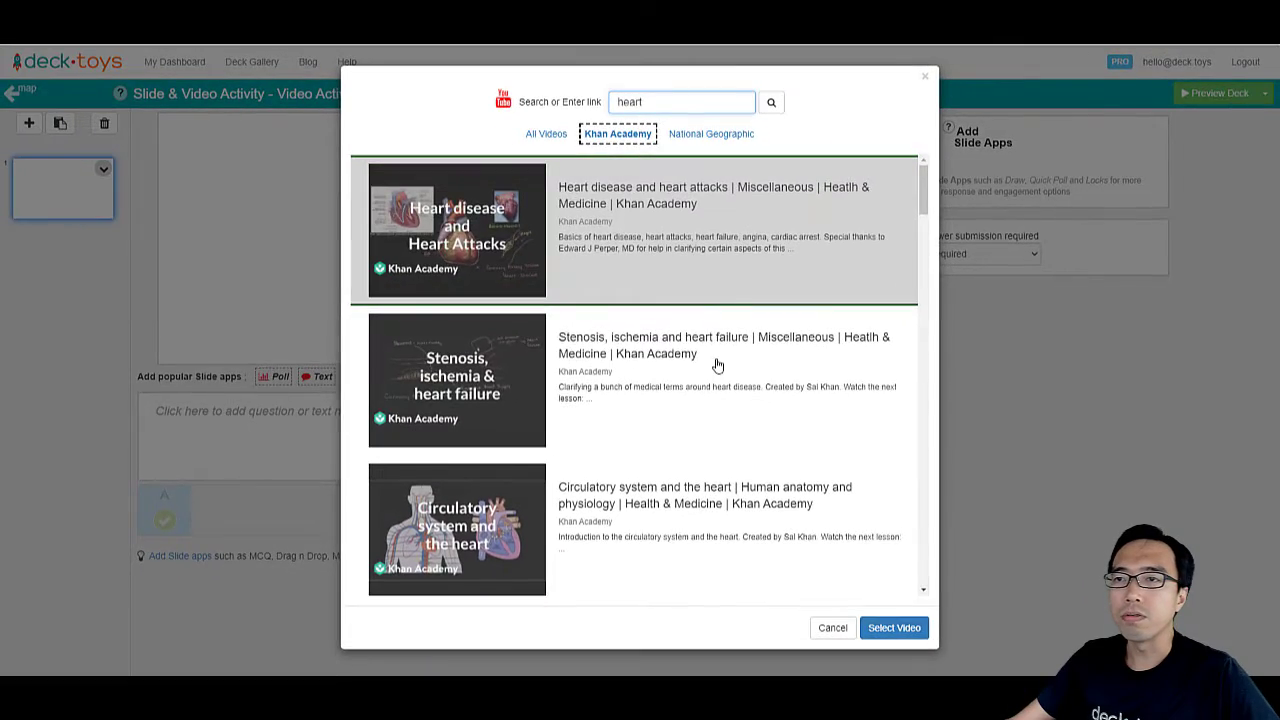
pyautogui.scroll(-3, 716, 364)
pyautogui.click(490, 282)
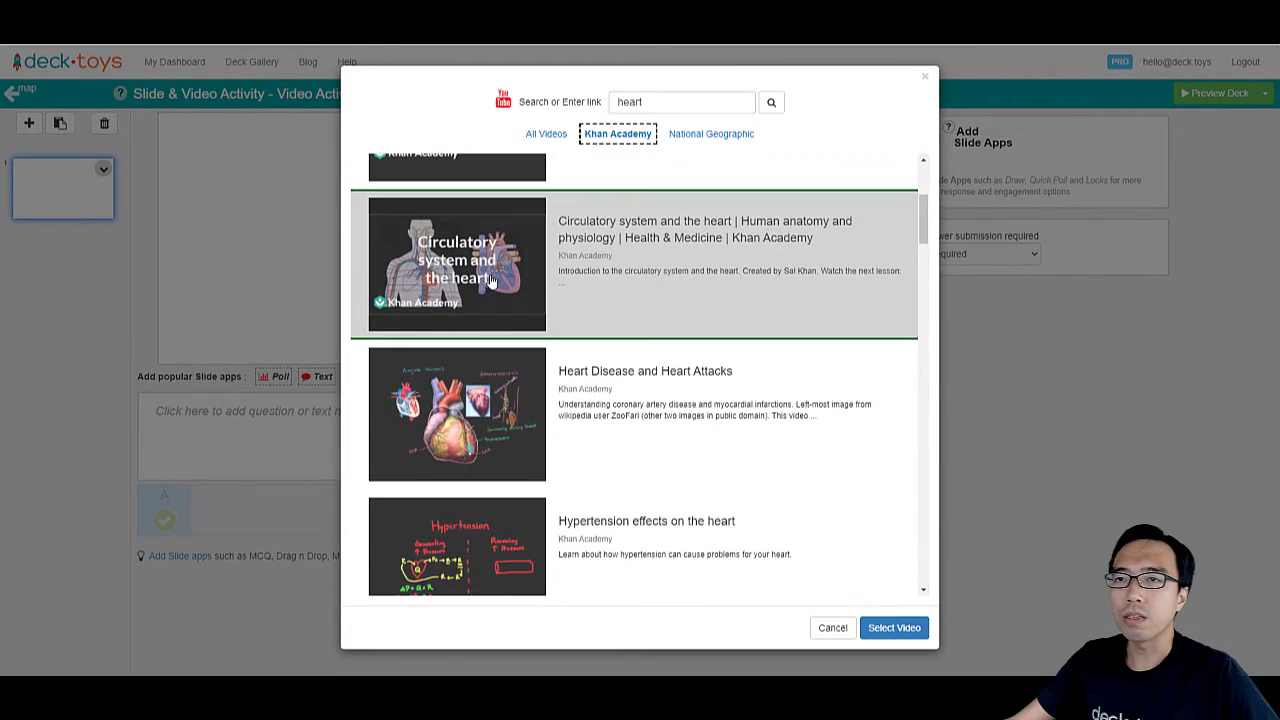
pyautogui.click(894, 627)
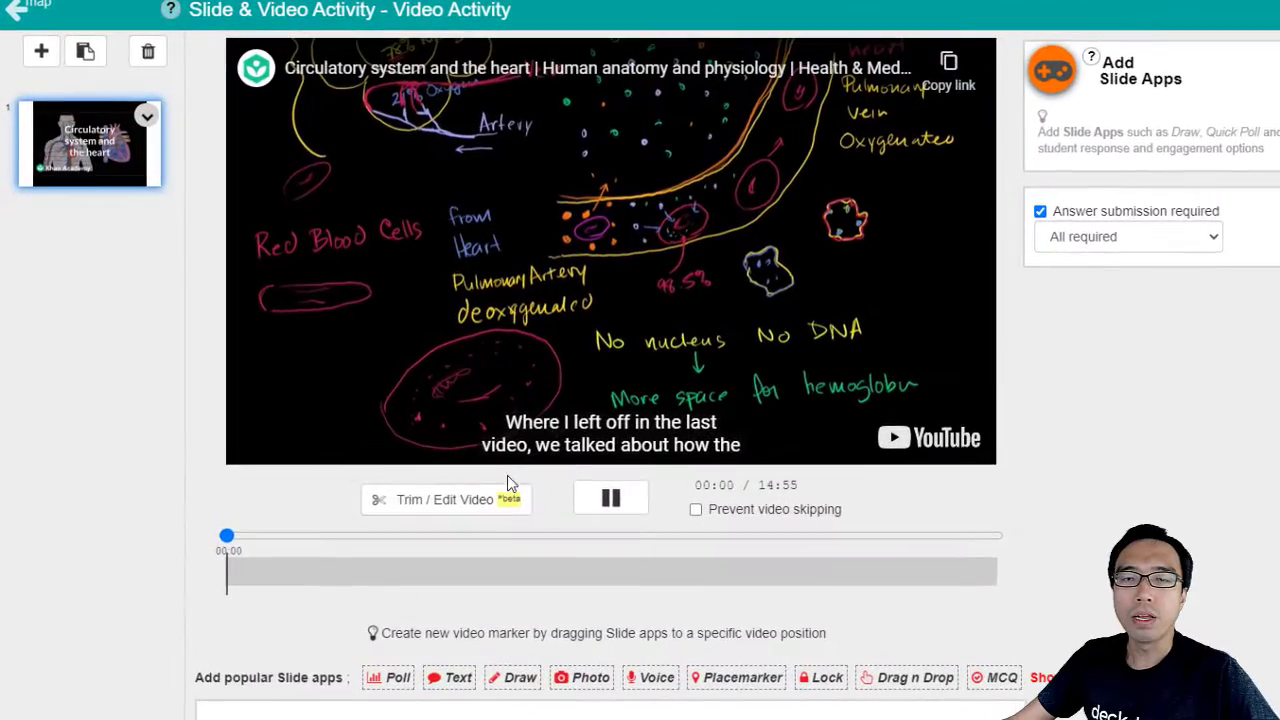
# Seek the video through 05:20 to the heart diagram at 08:59 and drag the Text app onto it
pyautogui.moveTo(227, 537); pyautogui.dragTo(502, 540)
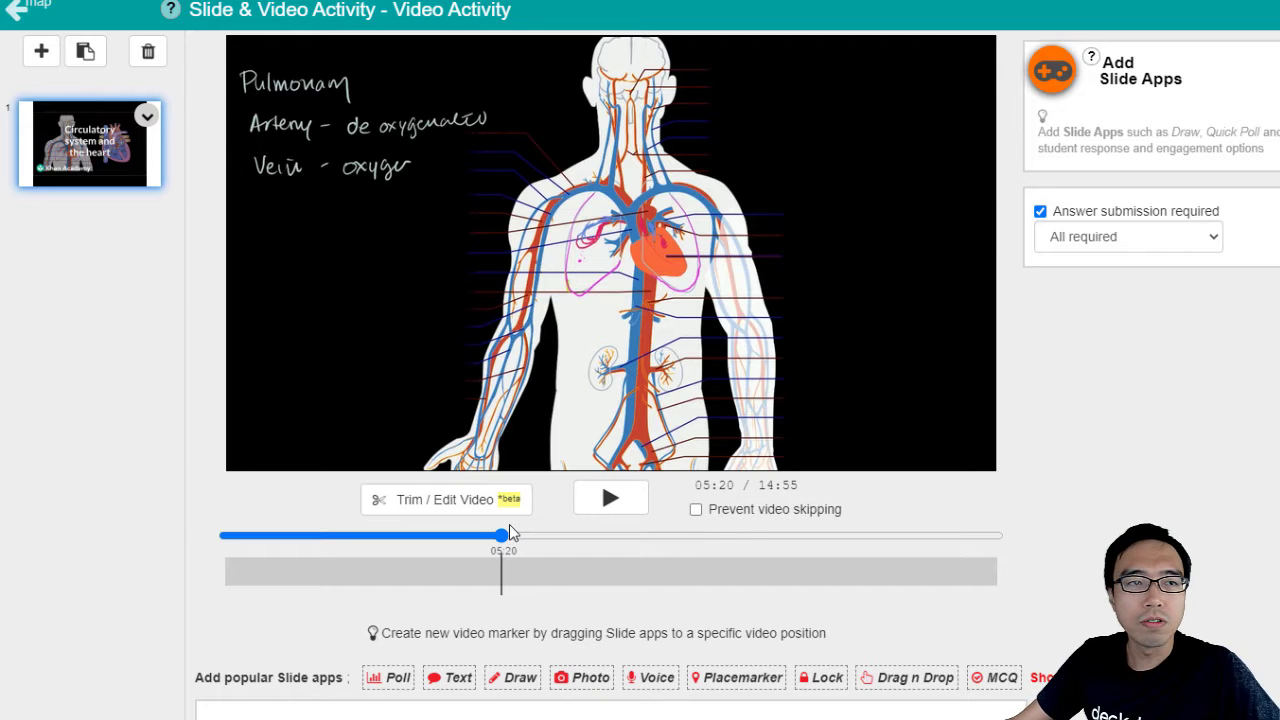
pyautogui.moveTo(510, 530); pyautogui.dragTo(692, 555)
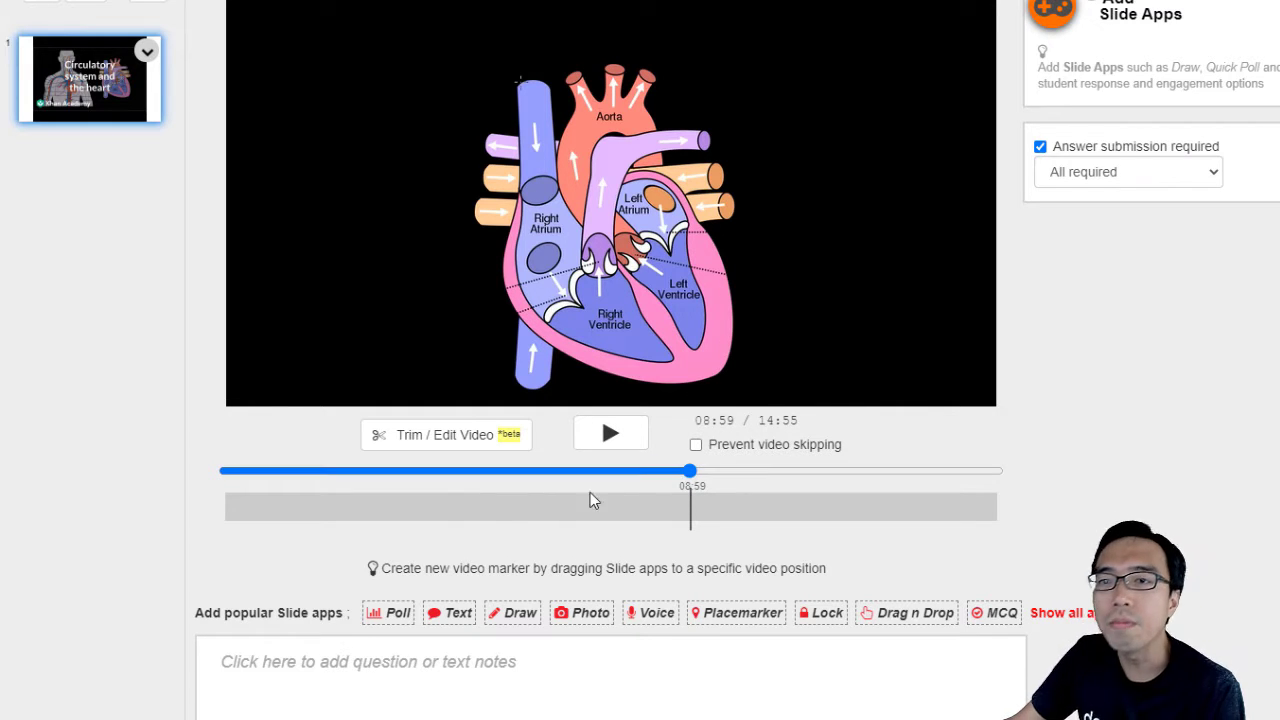
pyautogui.moveTo(447, 615)
pyautogui.mouseDown()
pyautogui.moveTo(730, 135)
pyautogui.moveTo(713, 75)
pyautogui.moveTo(696, 73)
pyautogui.moveTo(716, 100)
pyautogui.mouseUp()
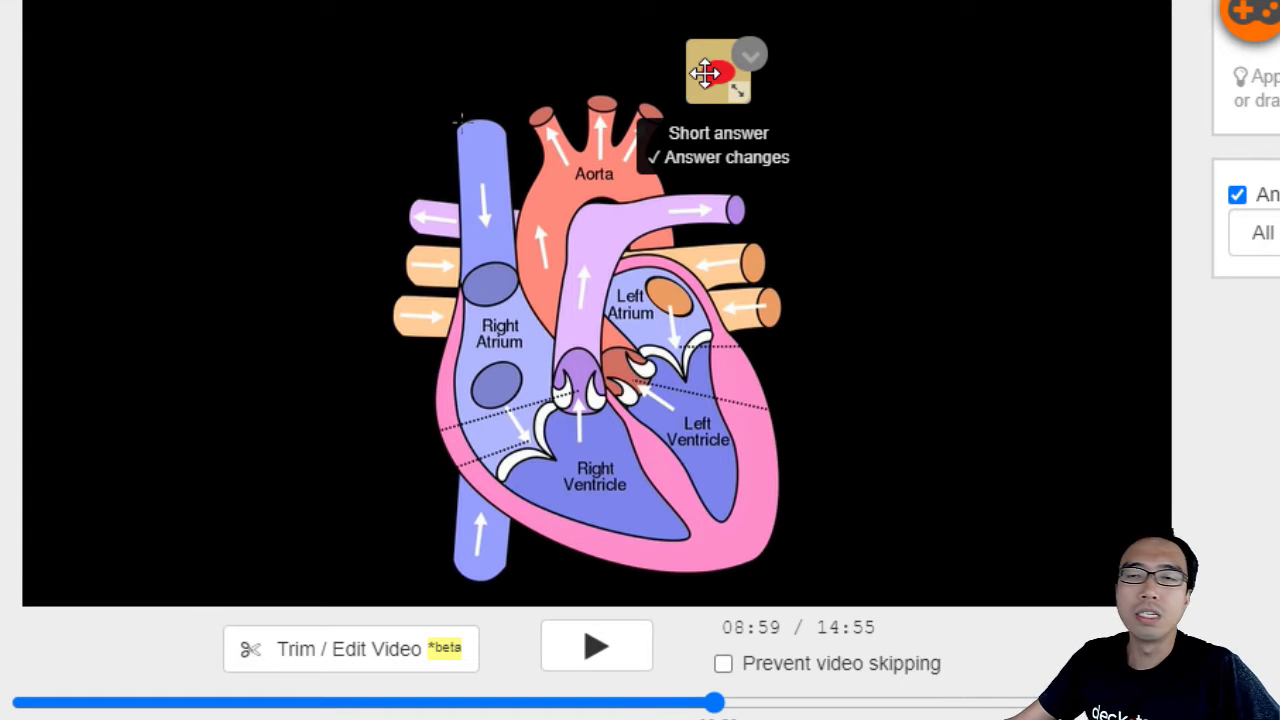
# Bring up the full Insert Slide App list for the video
pyautogui.click(1250, 14)
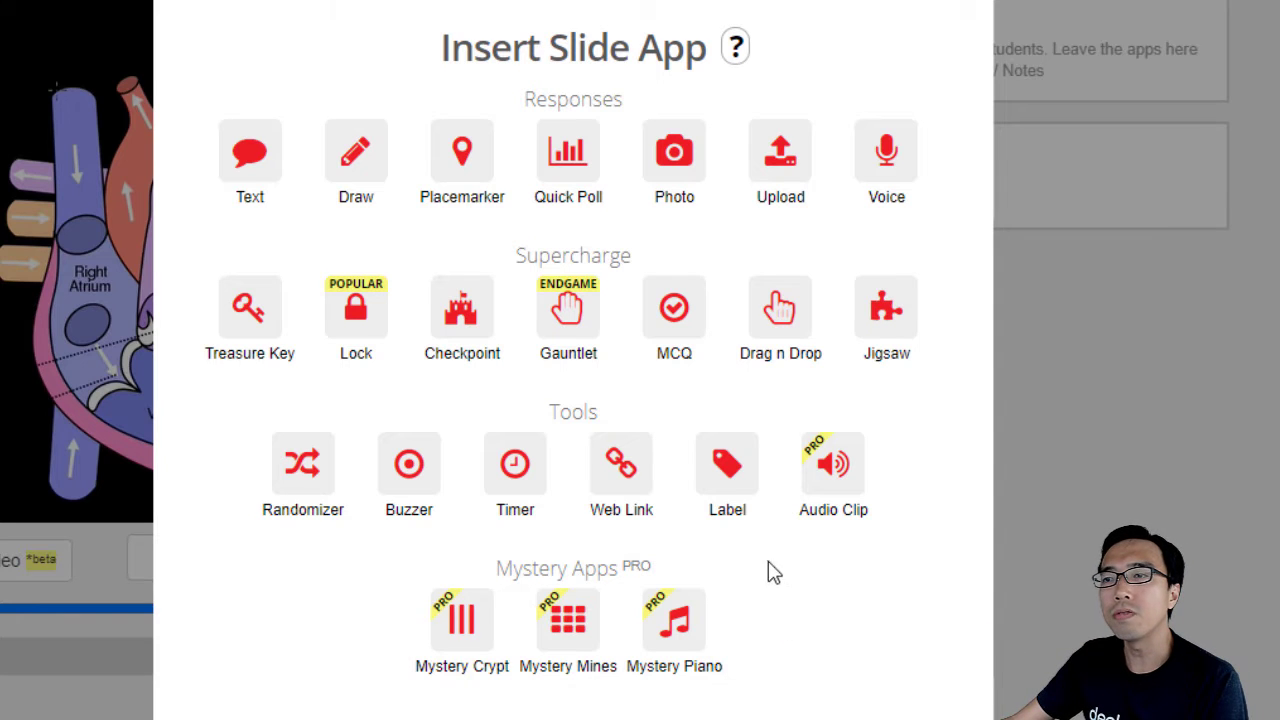
# Place a Web Link on the video with the CG_Heart.gif URL, embedded within Deck.Toys, and save
pyautogui.click(621, 463)
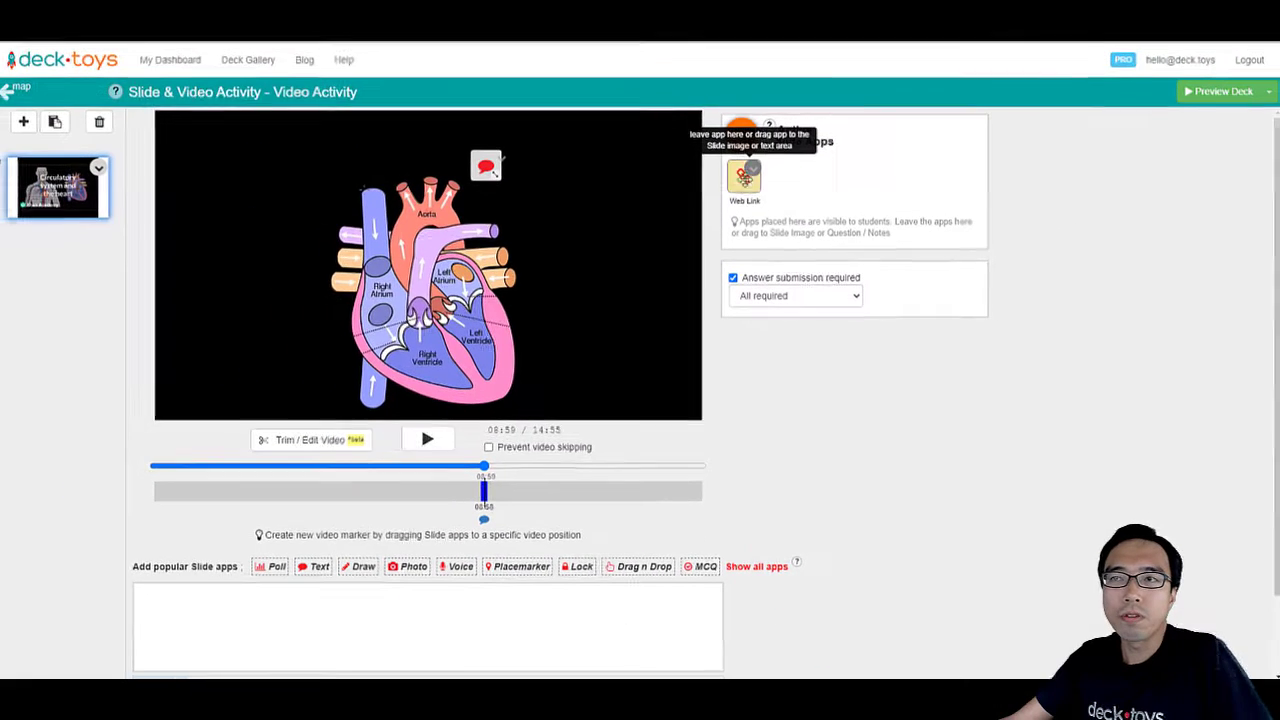
pyautogui.moveTo(744, 176); pyautogui.dragTo(236, 287)
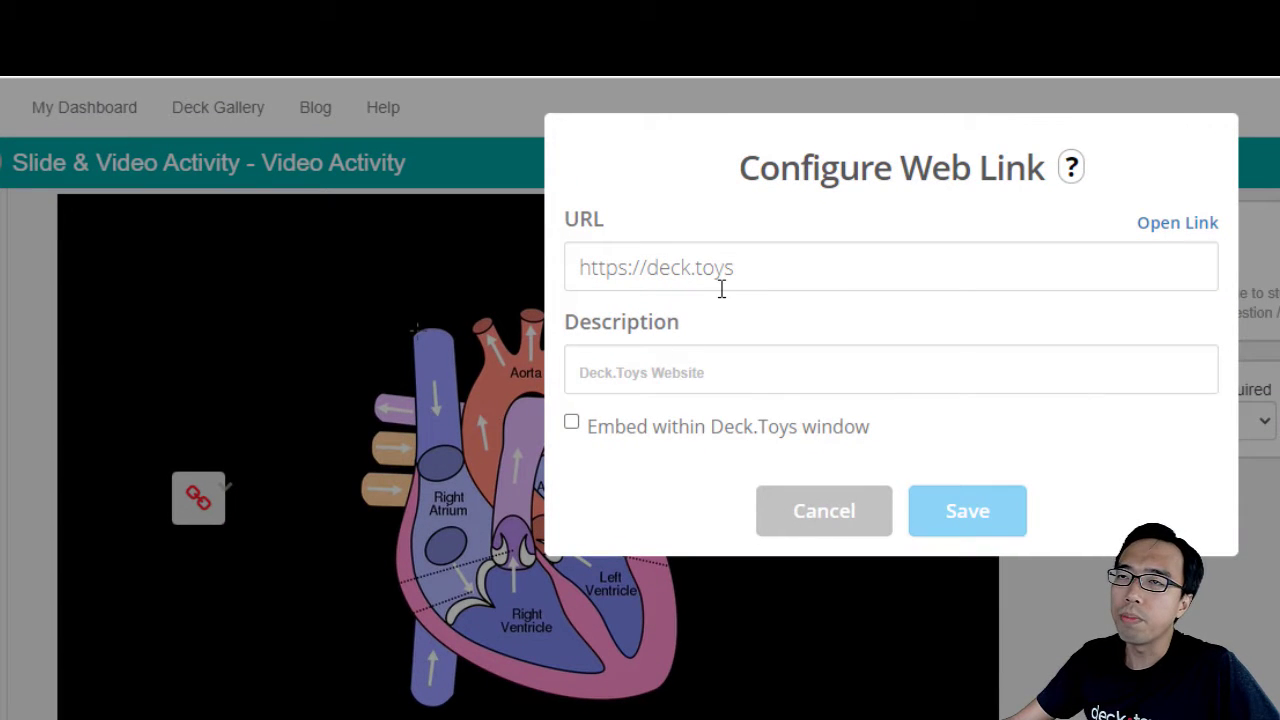
pyautogui.click(757, 273)
pyautogui.write('https://upload.wikimedia.org/wikipedia/commons/1/12/CG_Heart.gif')
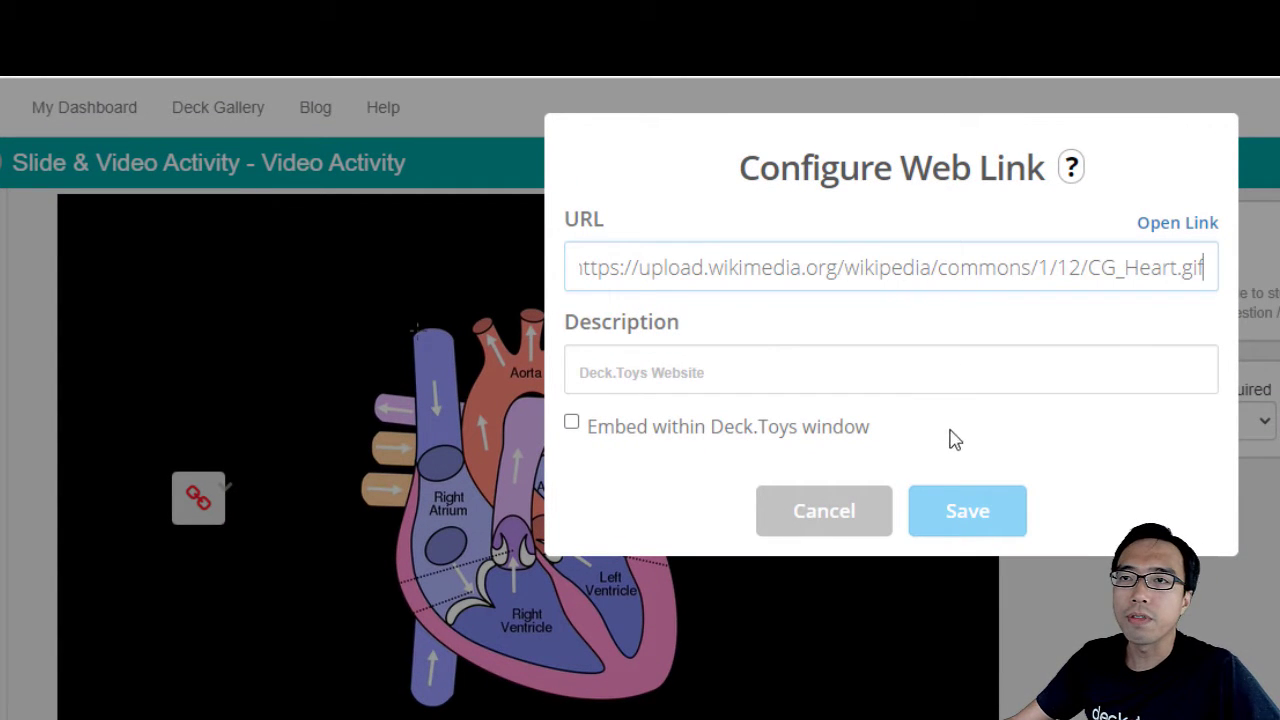
pyautogui.click(768, 432)
pyautogui.click(946, 521)
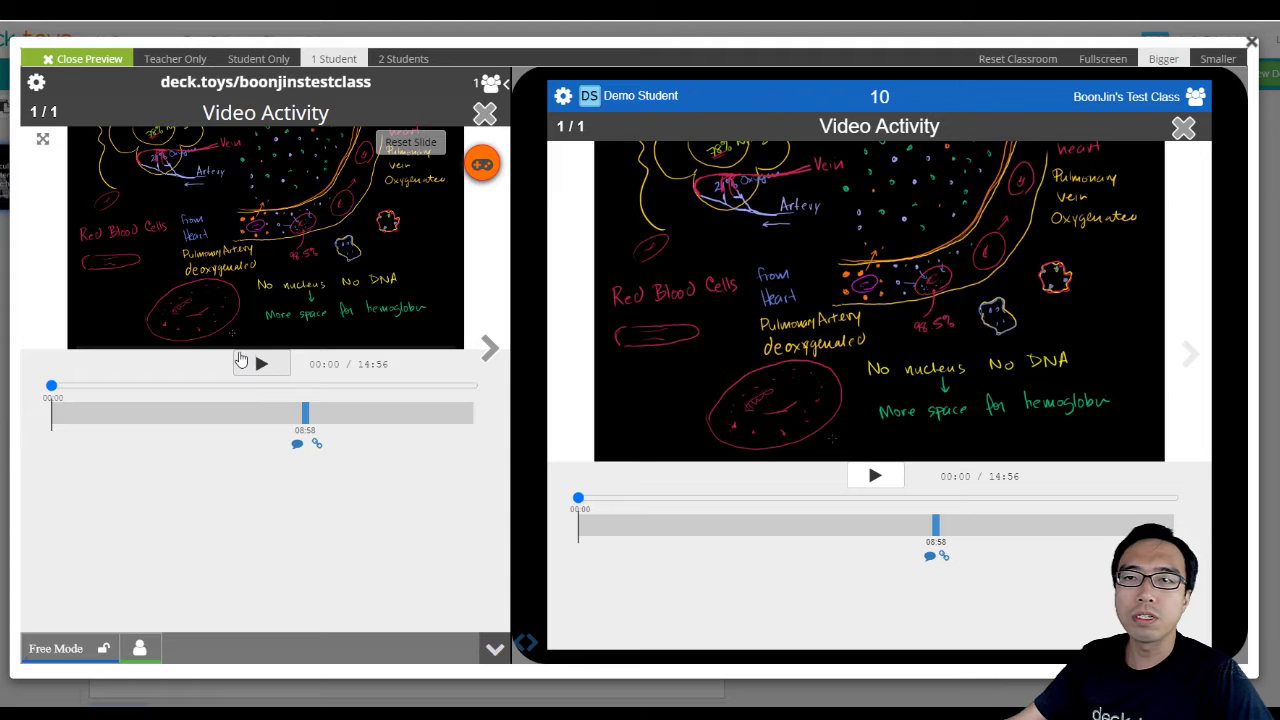
# Play the student video past 05:35 to the 08:58 activities, then close and restart the preview
pyautogui.click(896, 408)
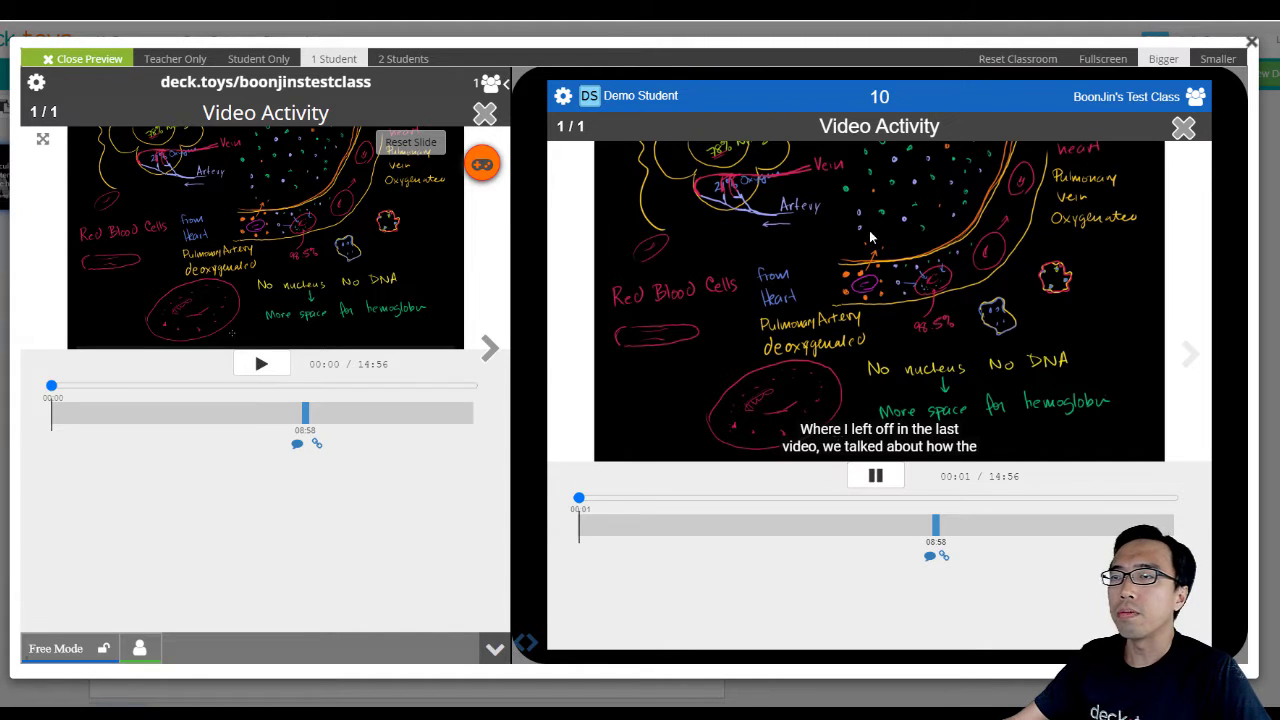
pyautogui.moveTo(720, 498); pyautogui.dragTo(800, 503)
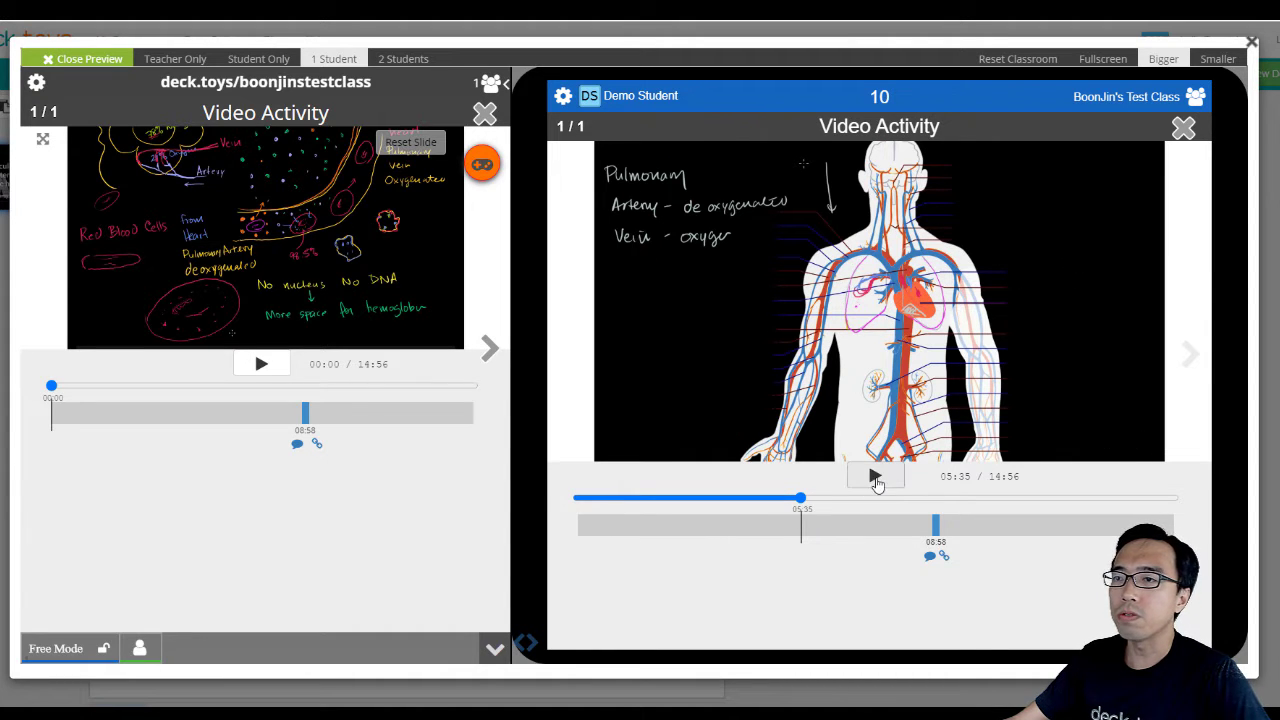
pyautogui.click(875, 476)
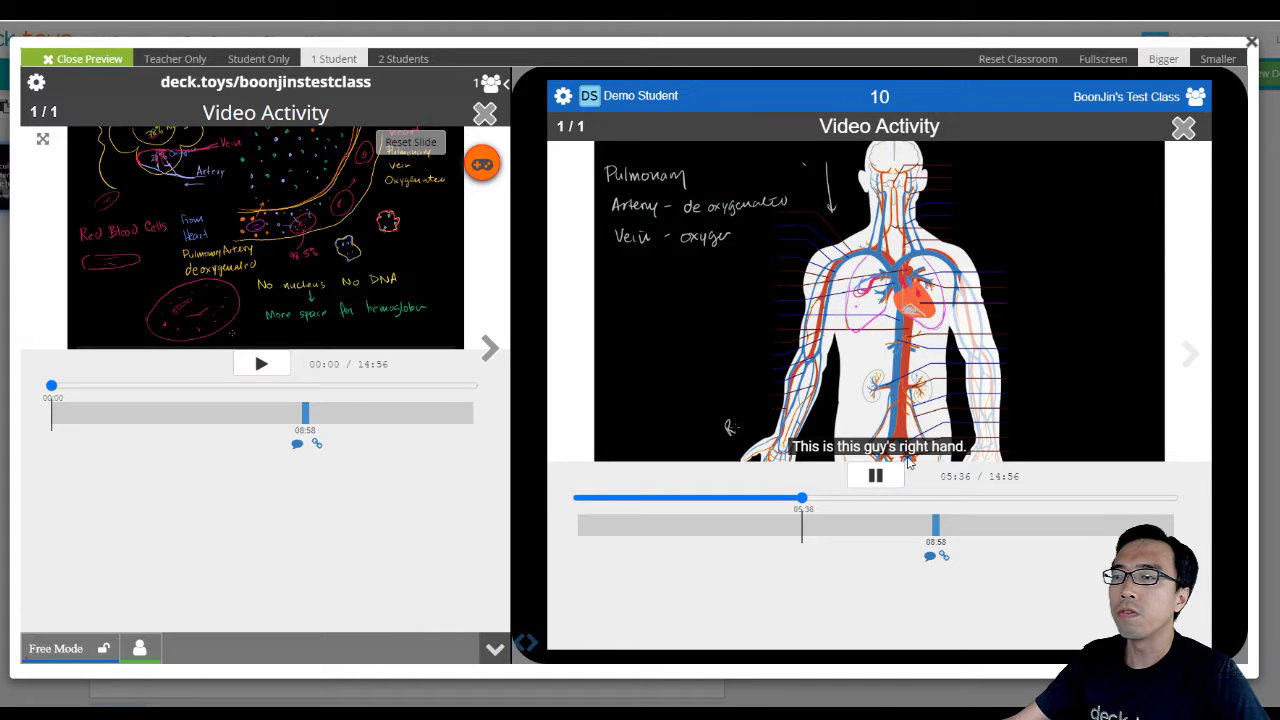
pyautogui.click(936, 528)
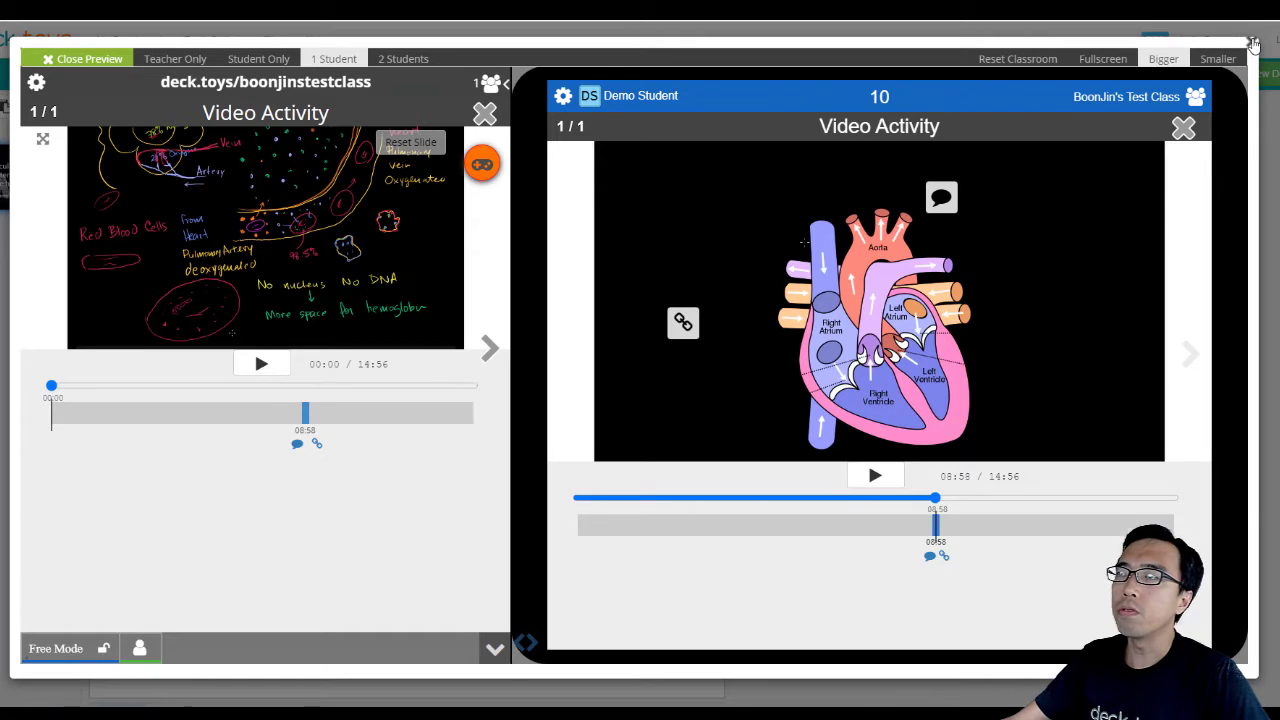
pyautogui.click(1252, 44)
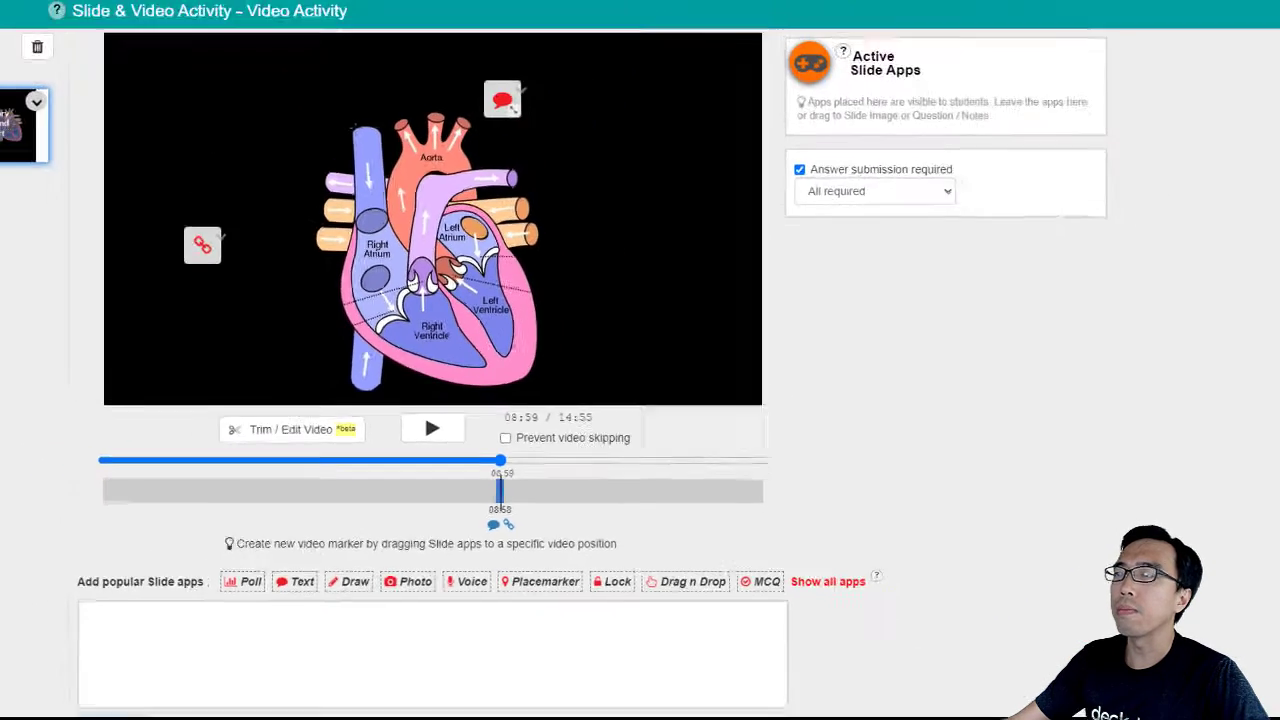
pyautogui.click(1200, 92)
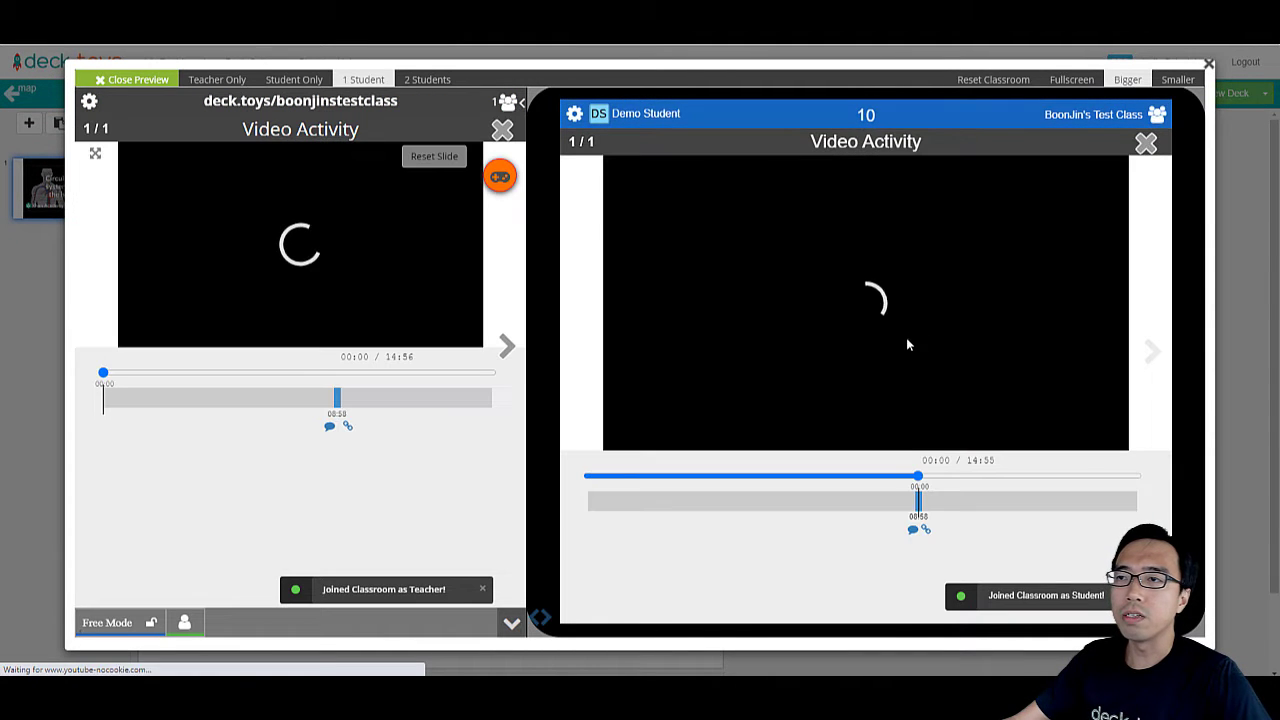
# As the student, return to 08:58 and view then close the heart animation
pyautogui.click(898, 348)
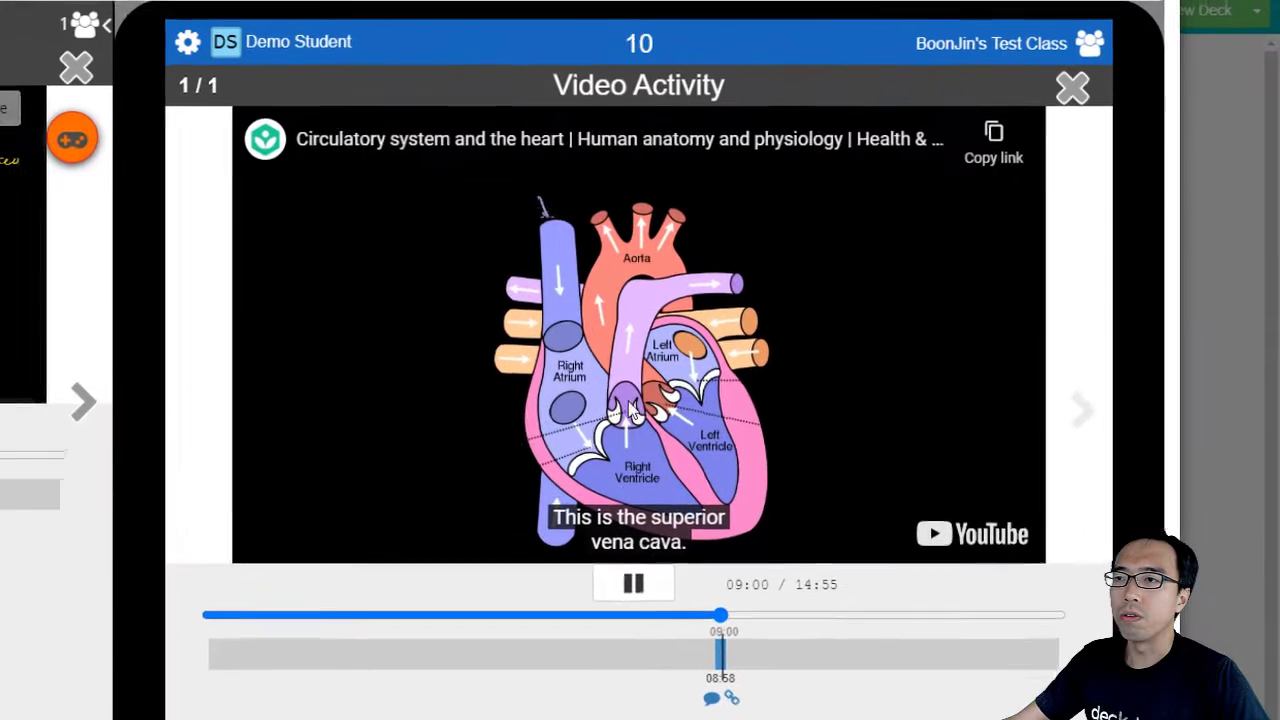
pyautogui.click(700, 668)
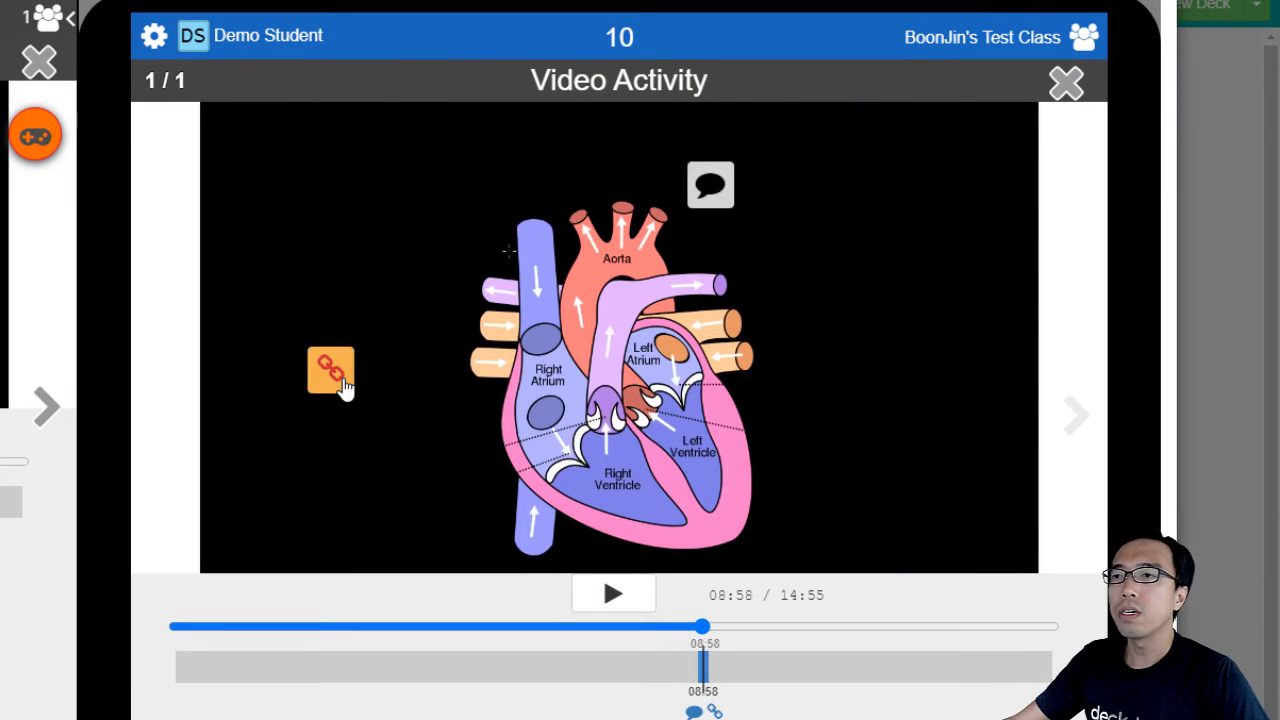
pyautogui.click(341, 378)
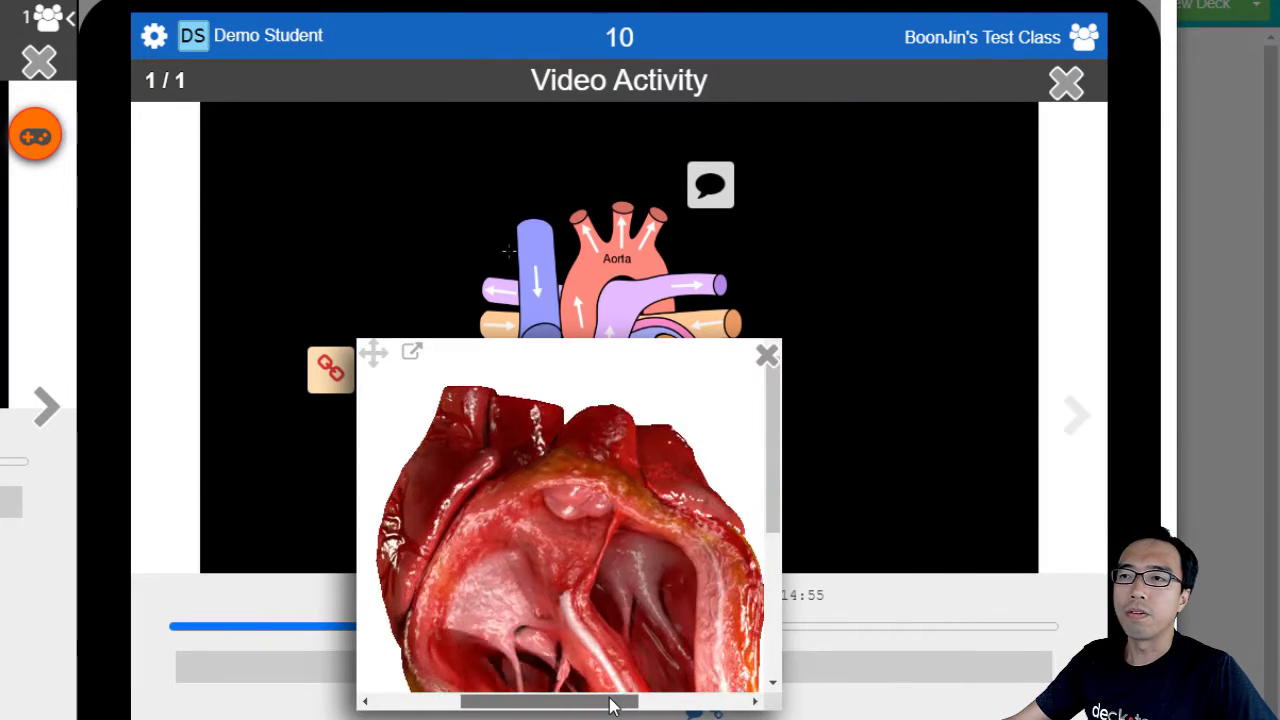
pyautogui.scroll(-3, 661, 537)
pyautogui.scroll(3, 661, 537)
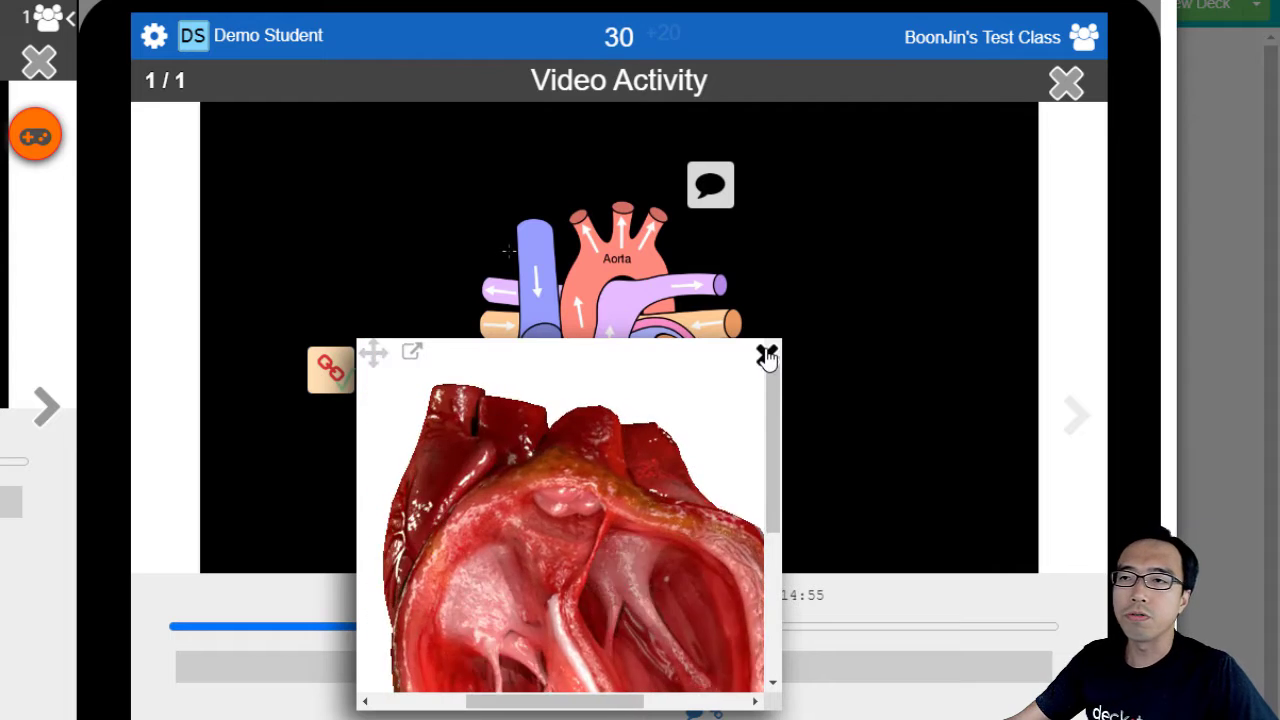
pyautogui.click(767, 355)
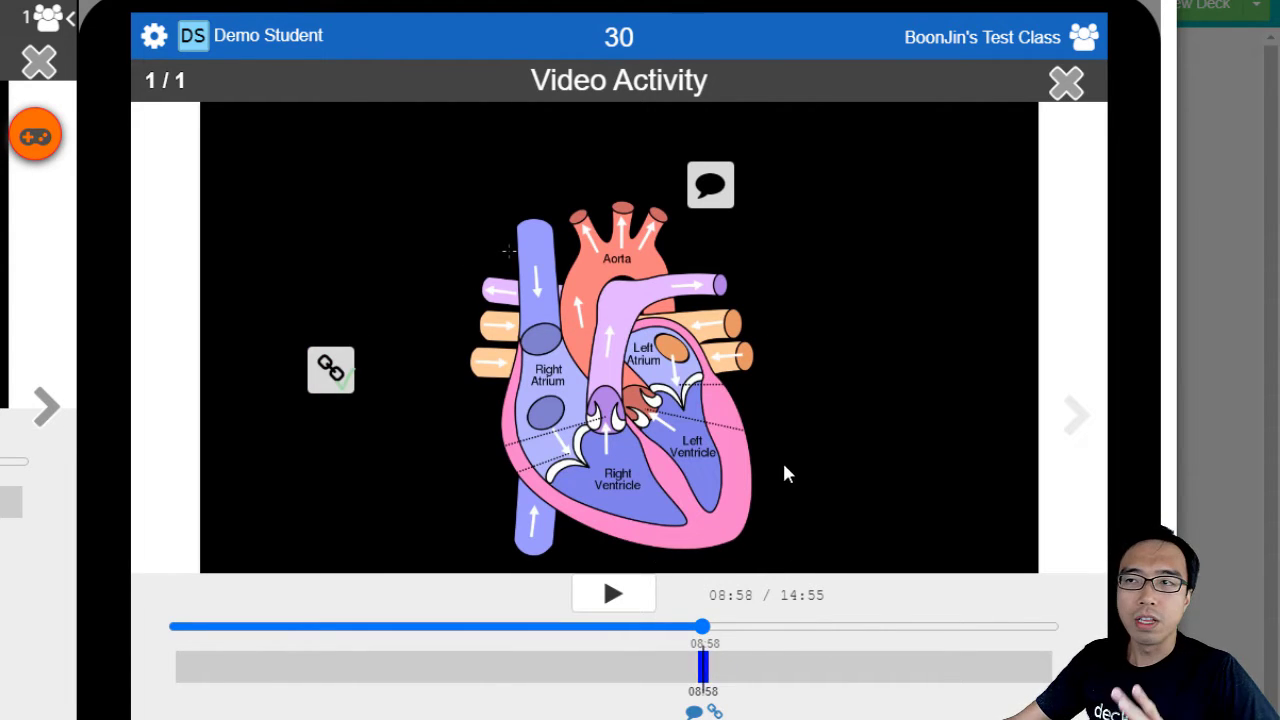
# Answer the 08:58 text question with 'artery' and submit, then jump the teacher video there
pyautogui.click(712, 190)
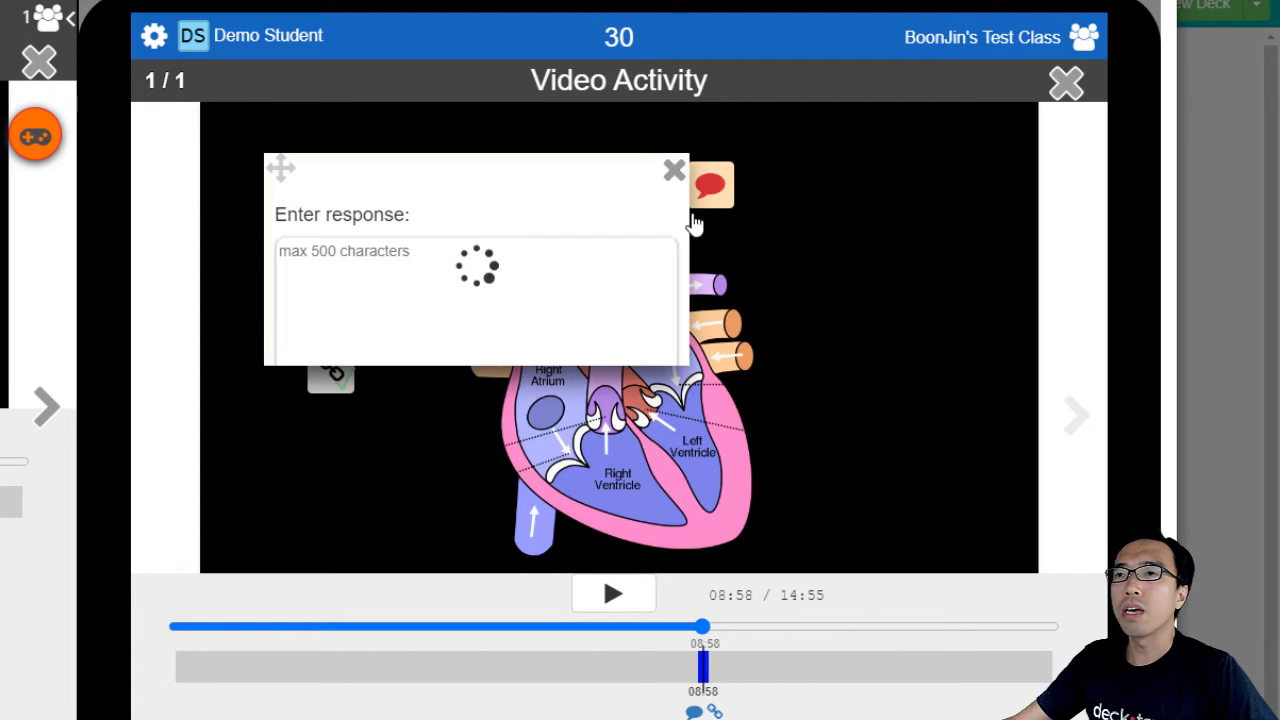
pyautogui.click(1070, 413)
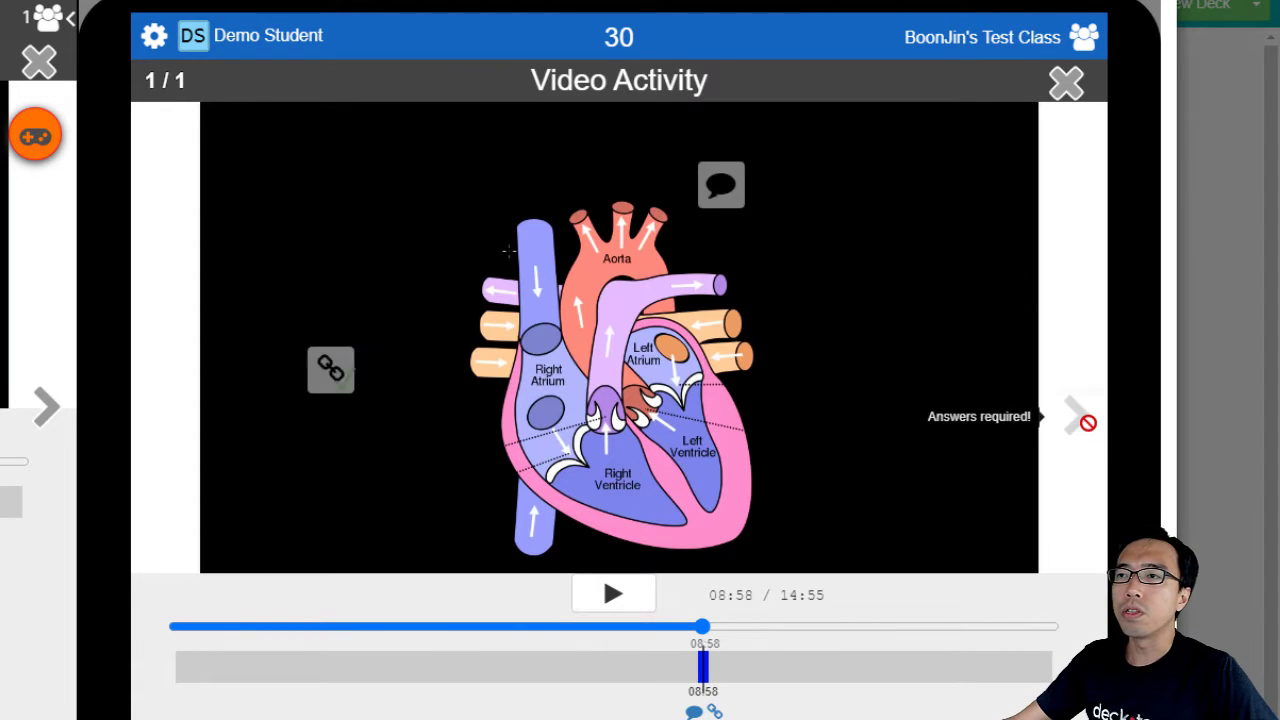
pyautogui.click(716, 186)
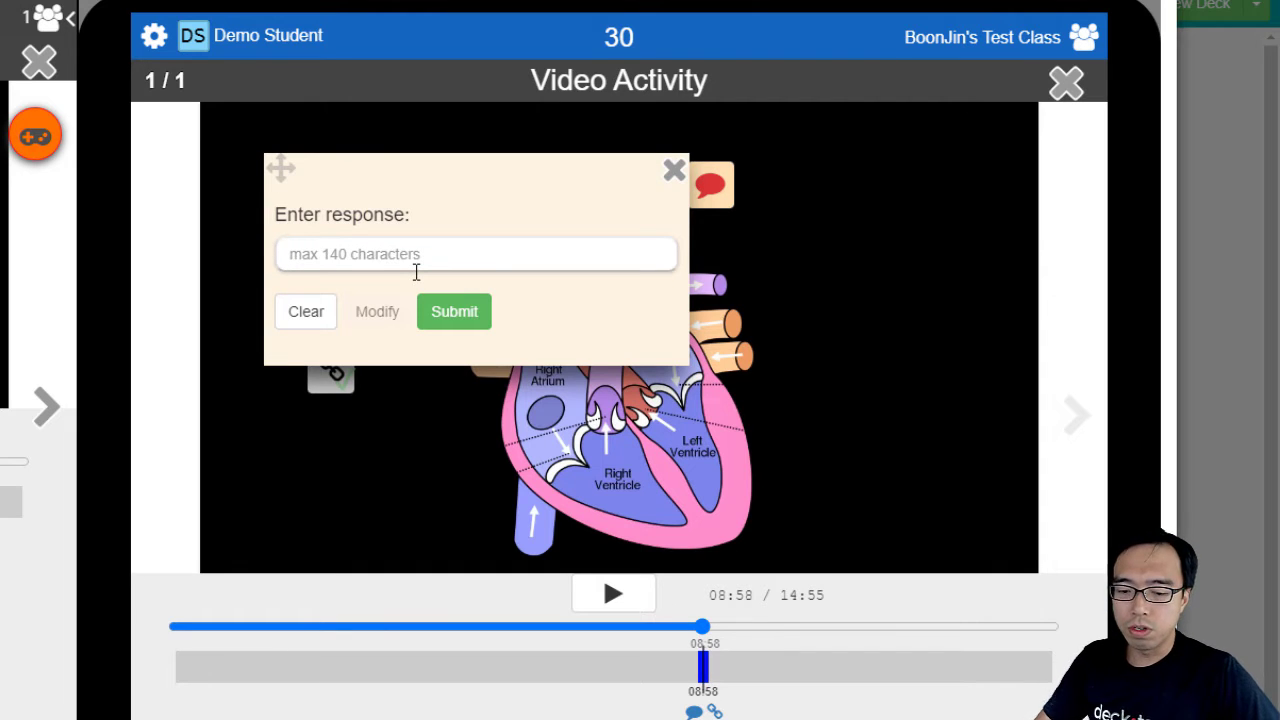
pyautogui.write('artery')
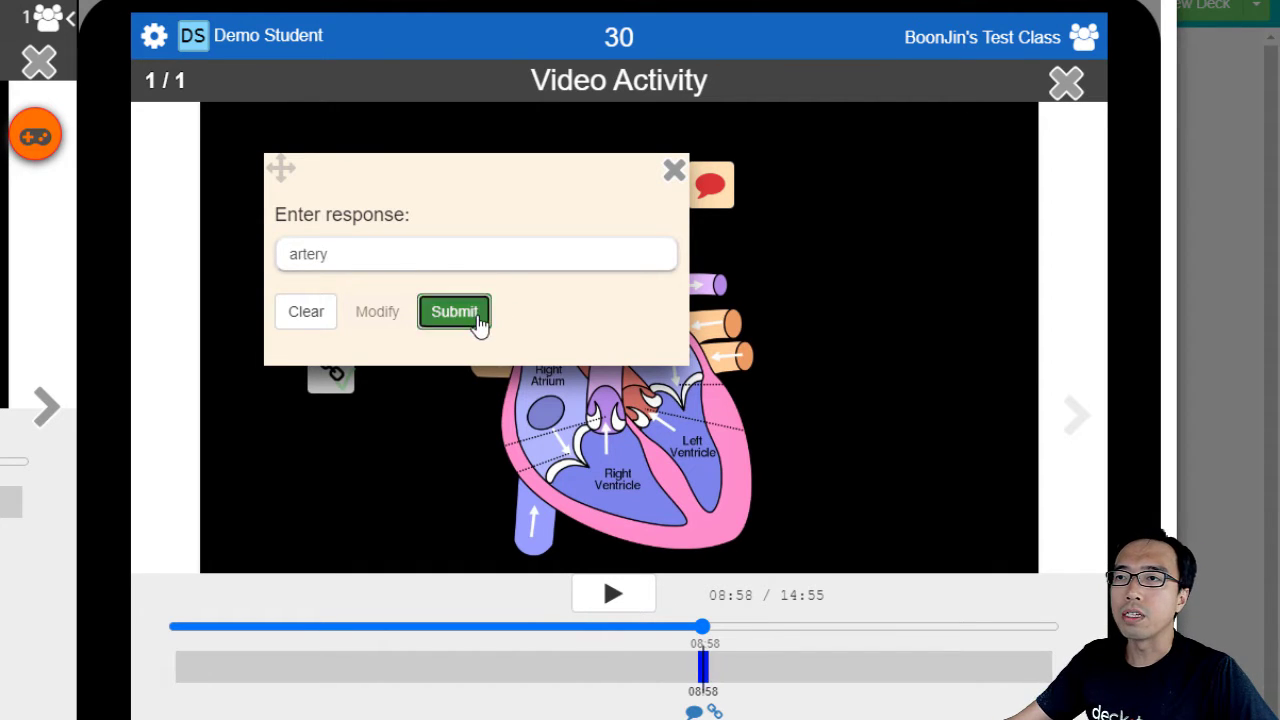
pyautogui.click(477, 318)
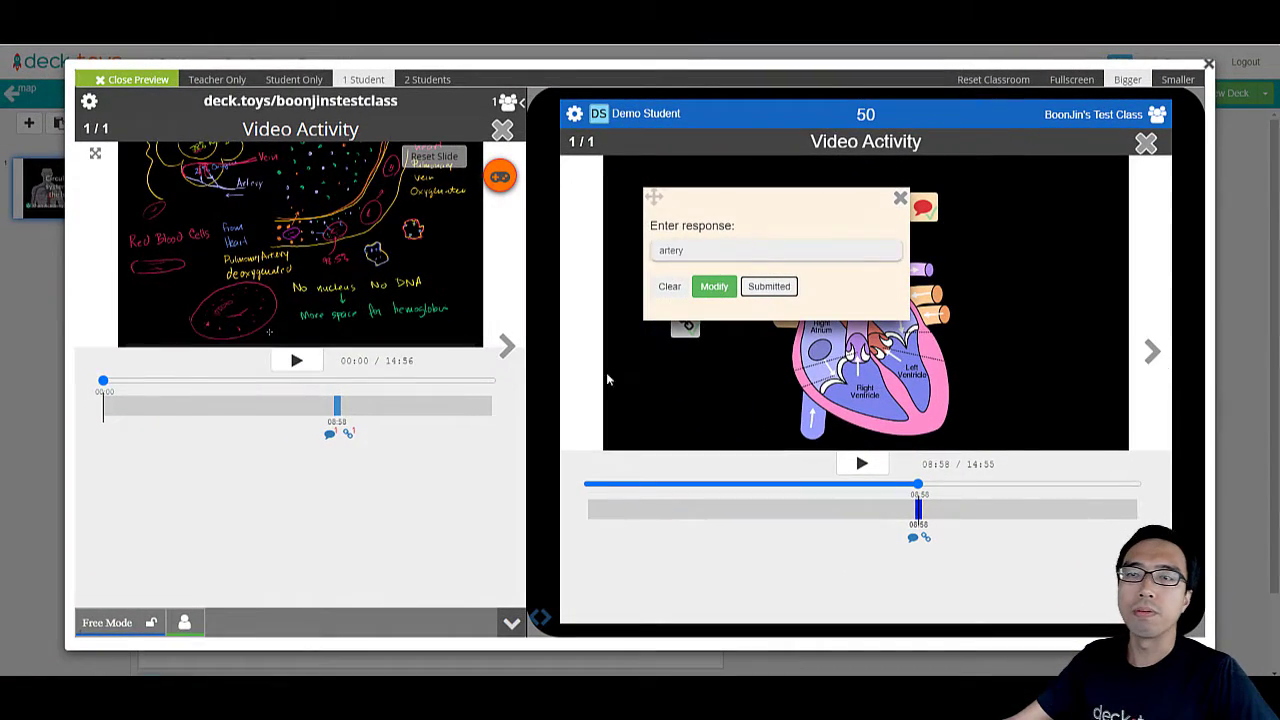
pyautogui.click(336, 405)
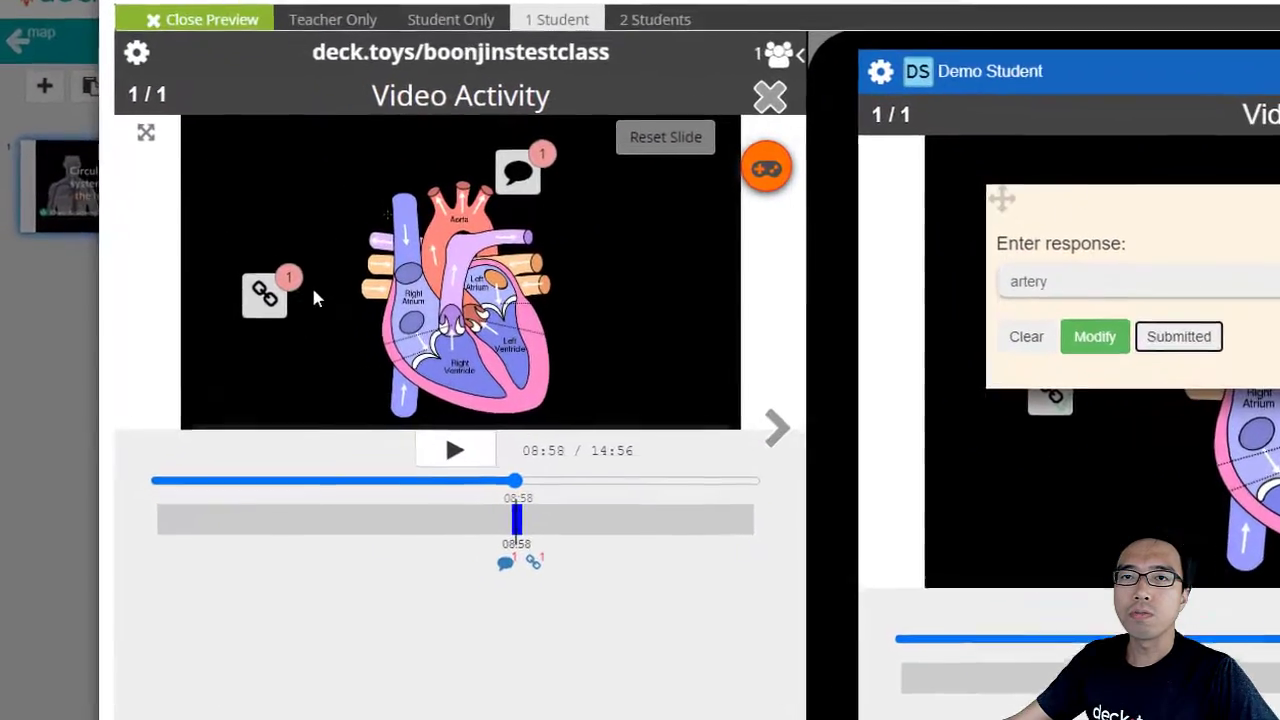
# View the live 'artery' submission in the teacher panel, dismiss it, and exit the preview
pyautogui.click(545, 157)
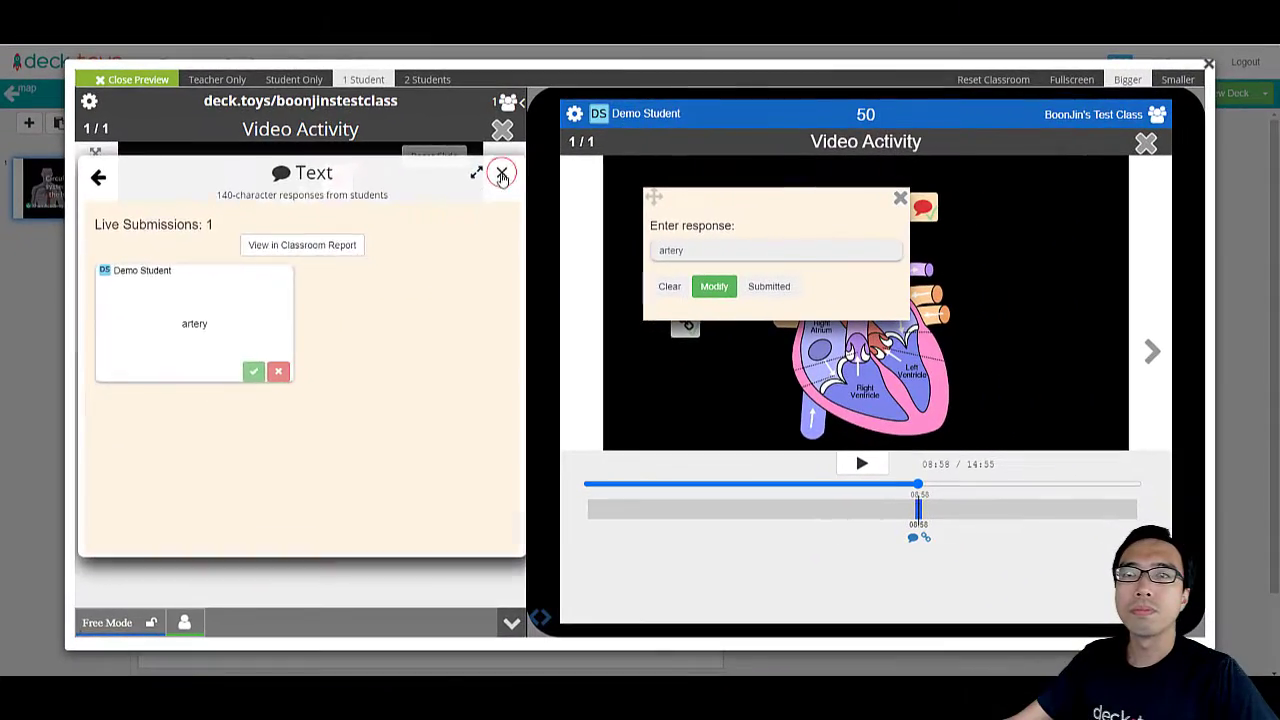
pyautogui.press('Escape')
pyautogui.click(1208, 64)
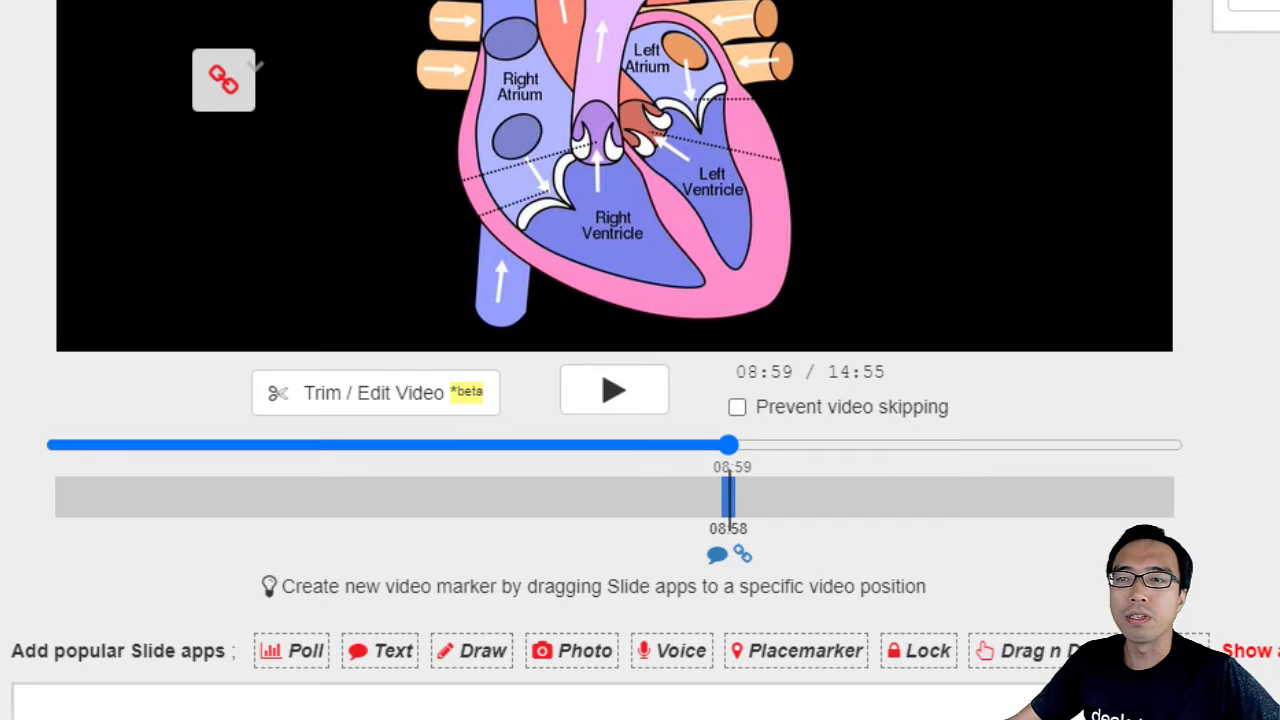
# Split the video at 08:58 into a second slide, then return to slide 1 at the 08:58 marker
pyautogui.click(449, 407)
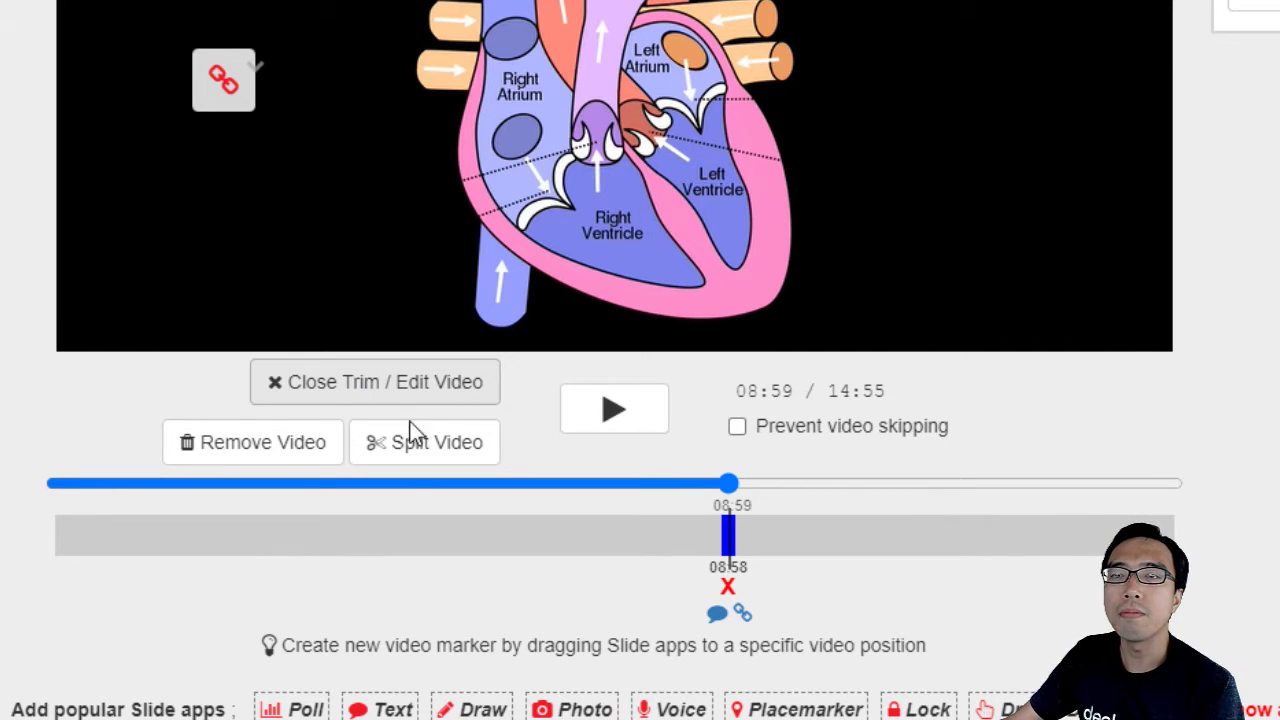
pyautogui.click(414, 462)
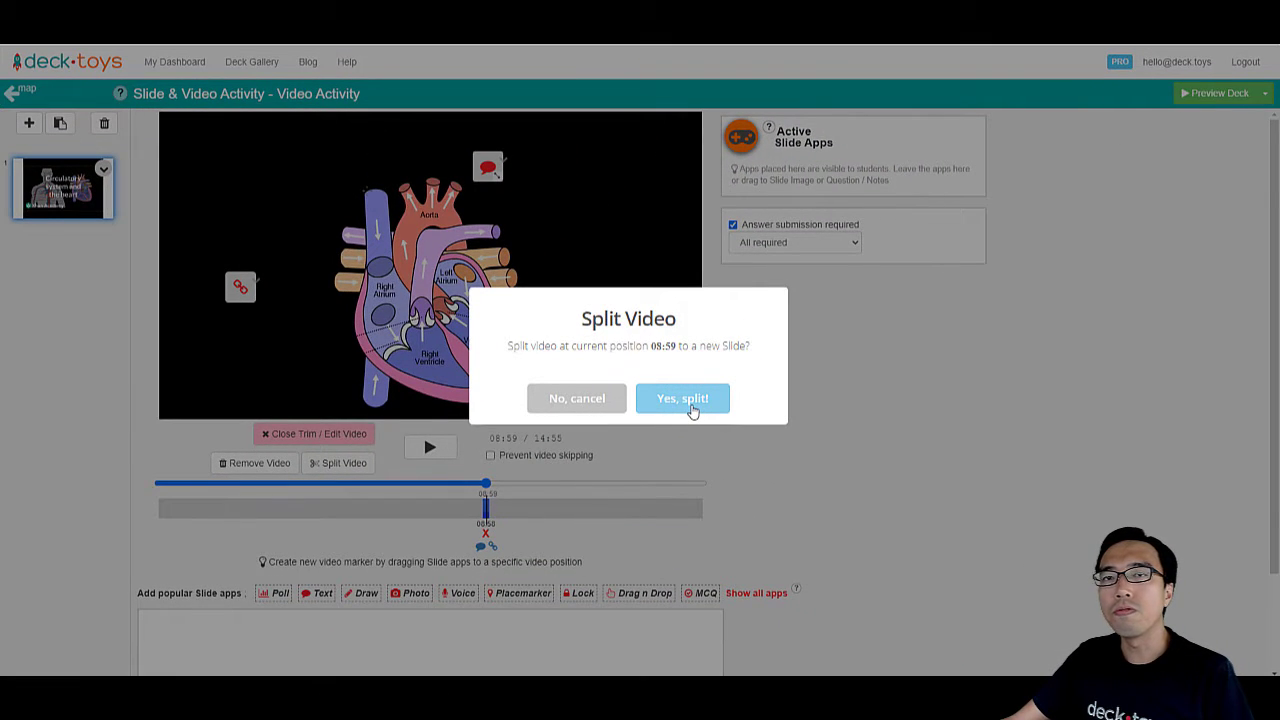
pyautogui.click(692, 400)
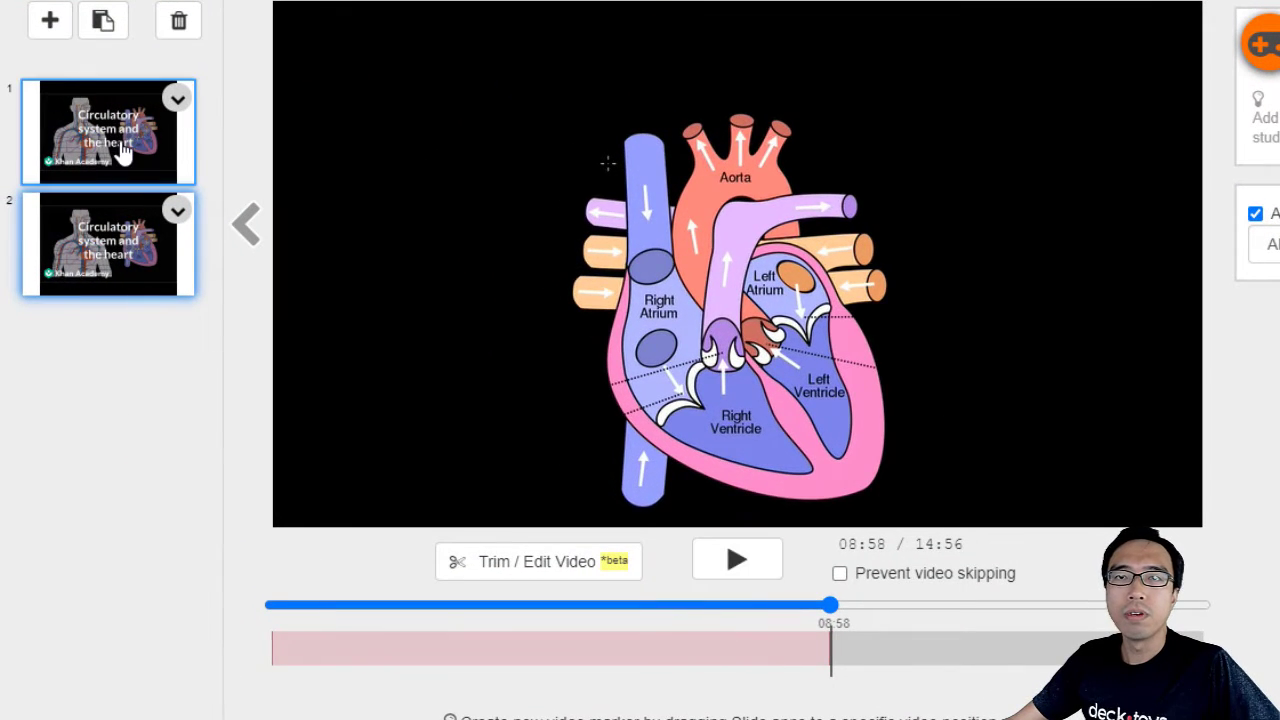
pyautogui.click(120, 150)
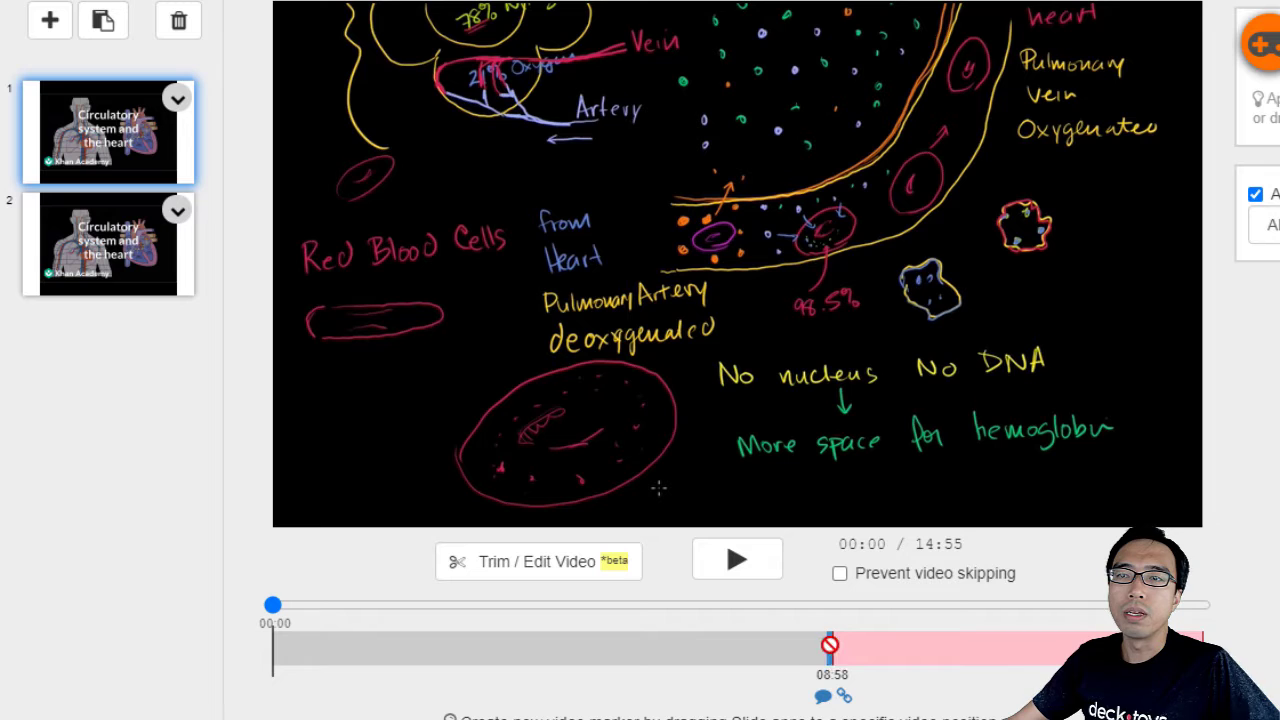
pyautogui.click(833, 655)
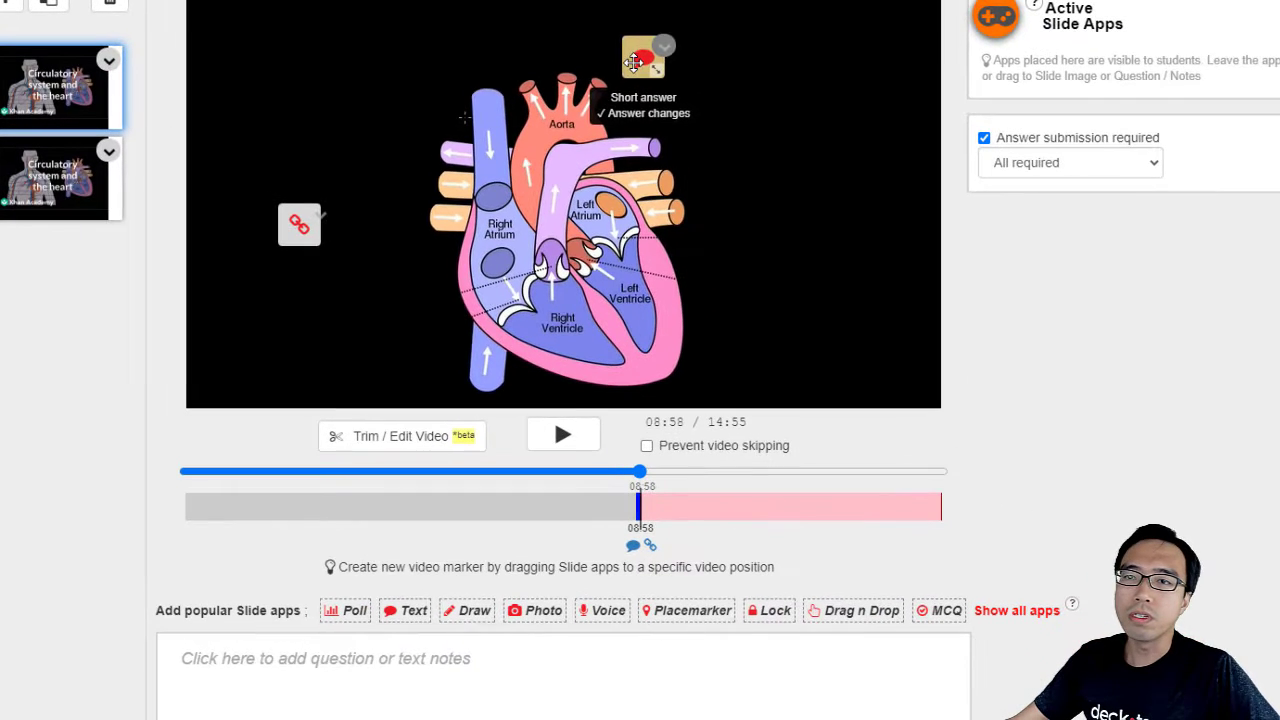
# Add a text Lock with hint 'What is this?' and answer 'heart' on the 08:58 marker
pyautogui.moveTo(770, 610); pyautogui.dragTo(749, 193)
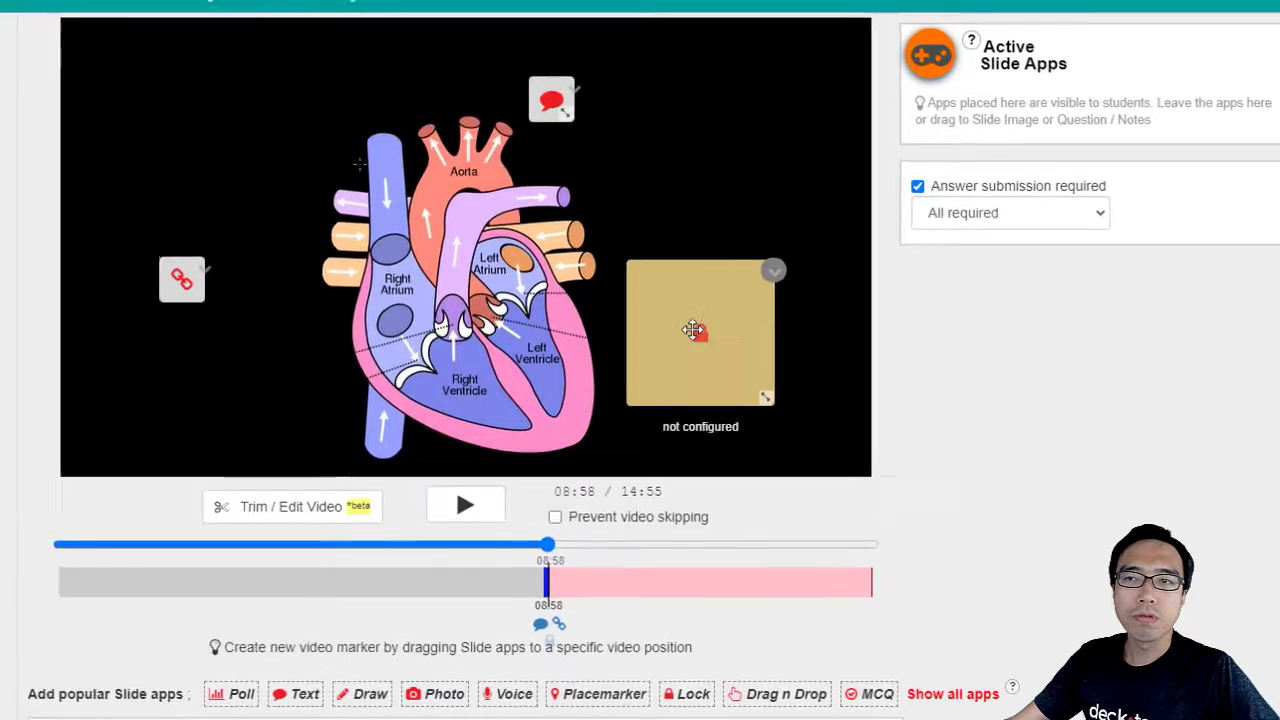
pyautogui.click(770, 270)
pyautogui.click(397, 214)
pyautogui.click(438, 142)
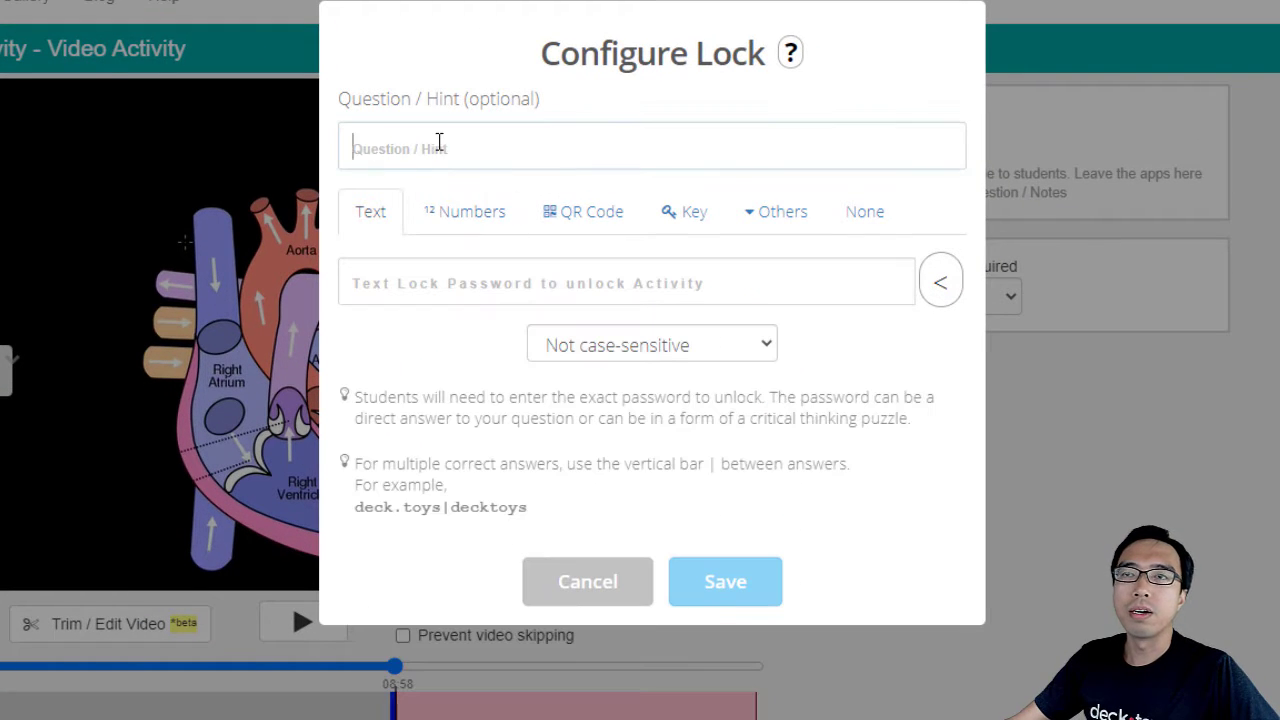
pyautogui.write('W')
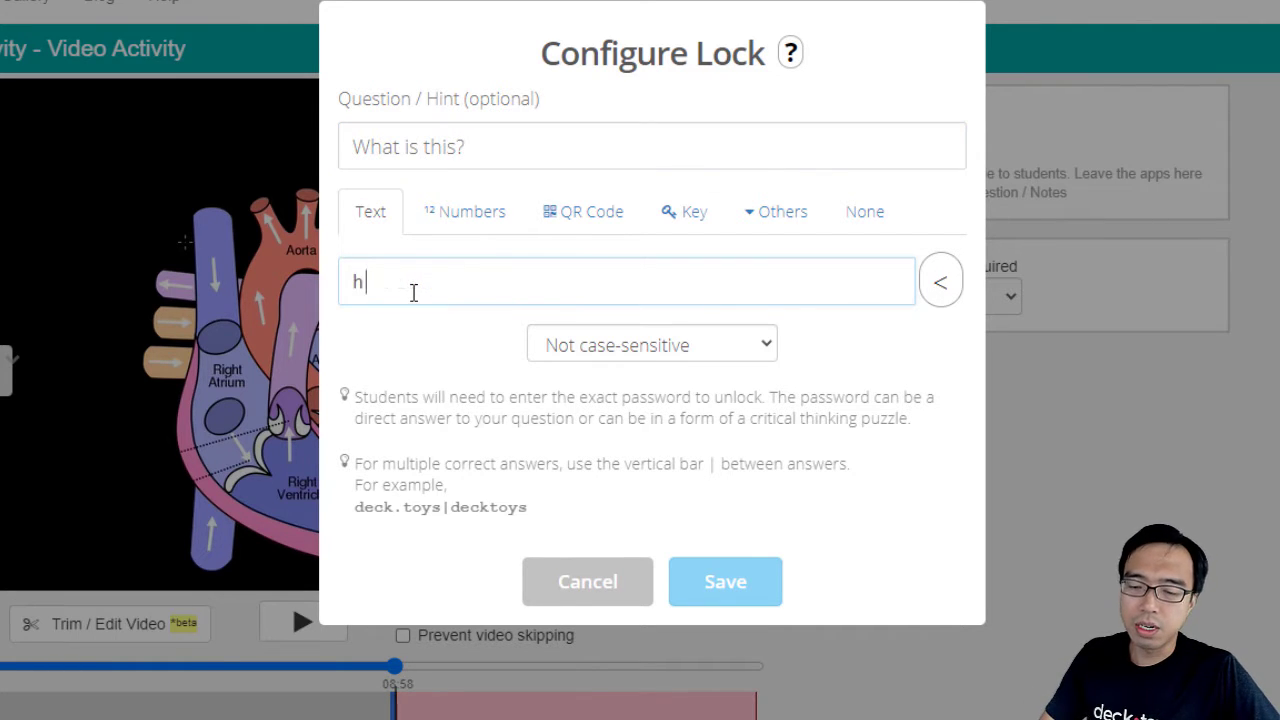
pyautogui.click(731, 591)
pyautogui.moveTo(603, 434); pyautogui.dragTo(638, 458)
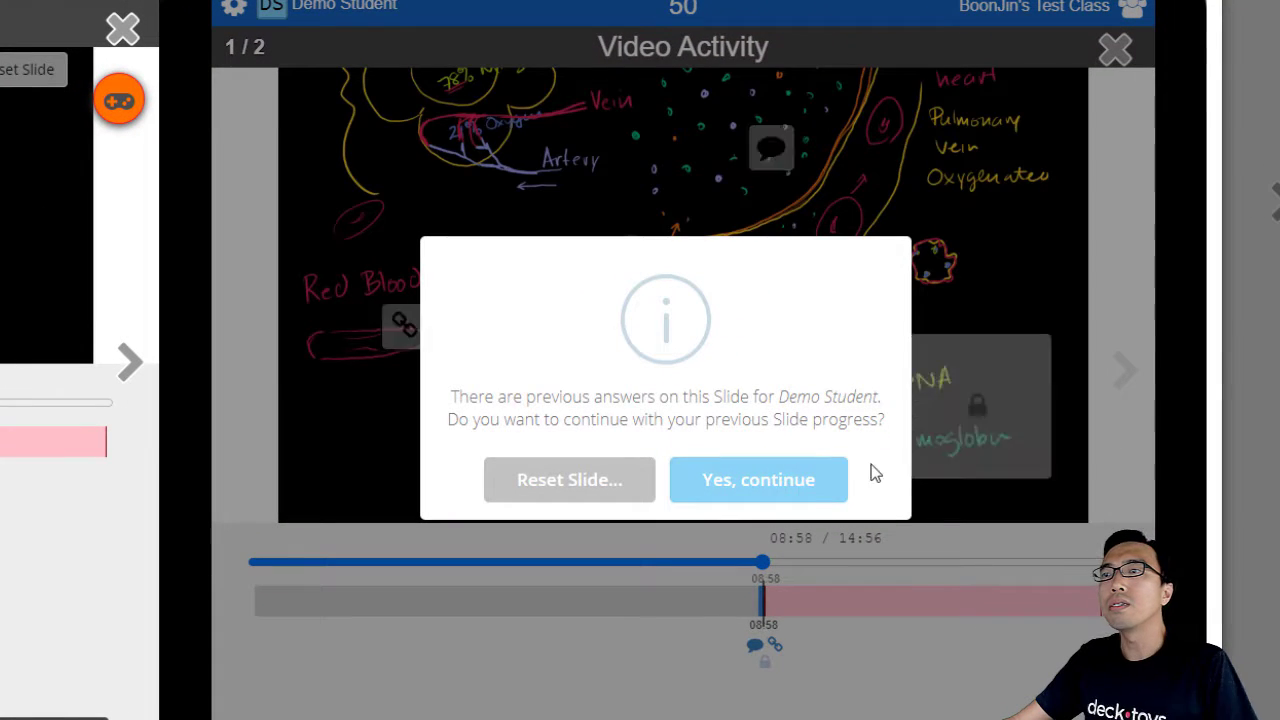
# In the student preview, open the lock tile, try 'artery', then unlock it with 'heart'
pyautogui.click(694, 484)
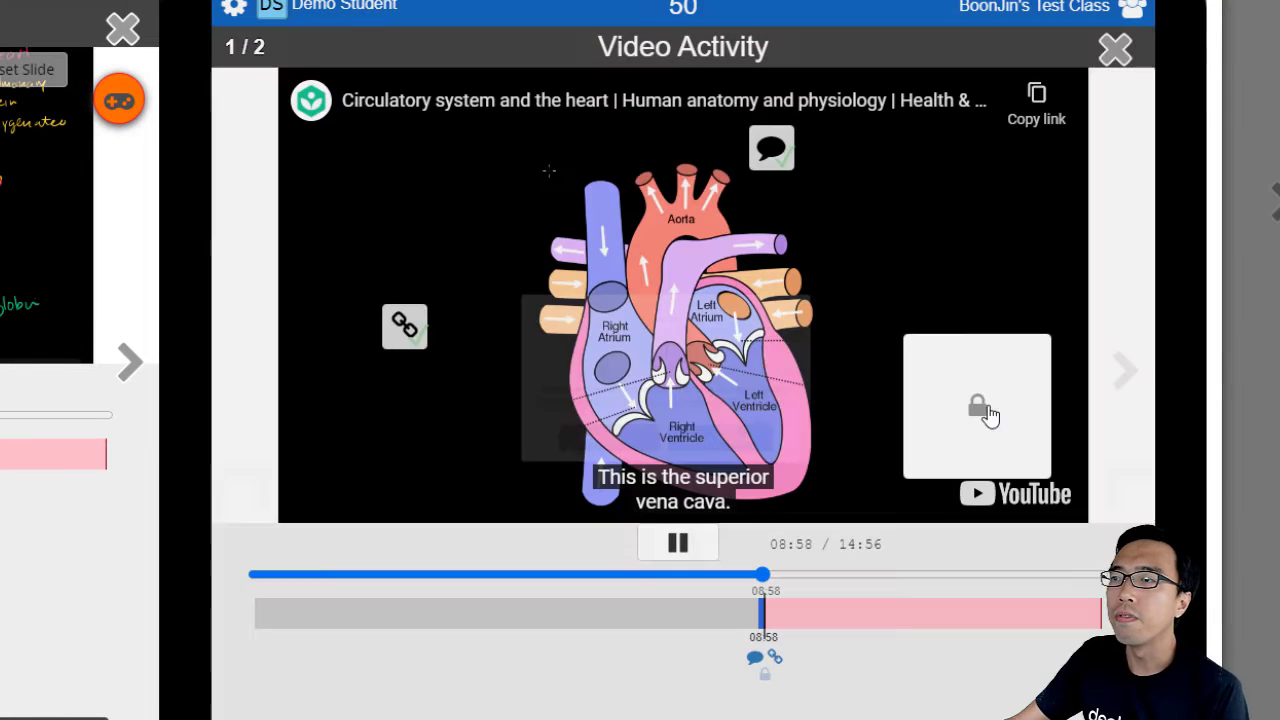
pyautogui.click(1010, 434)
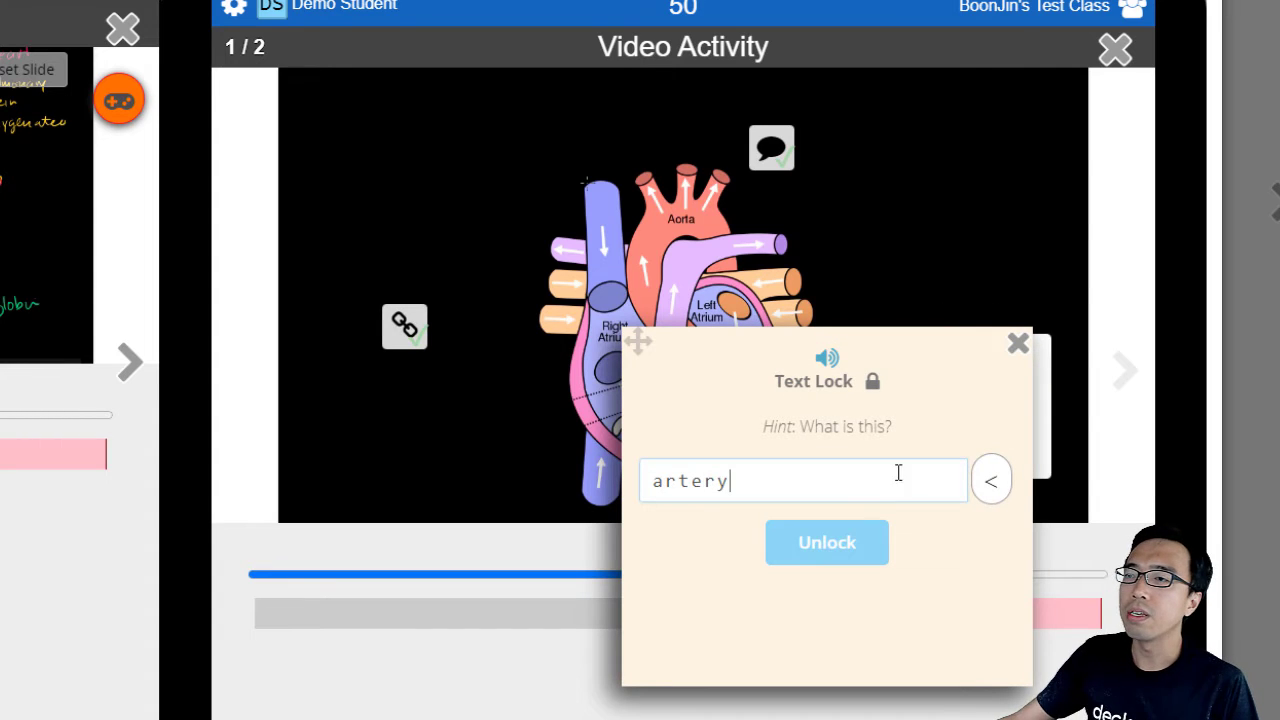
pyautogui.click(824, 540)
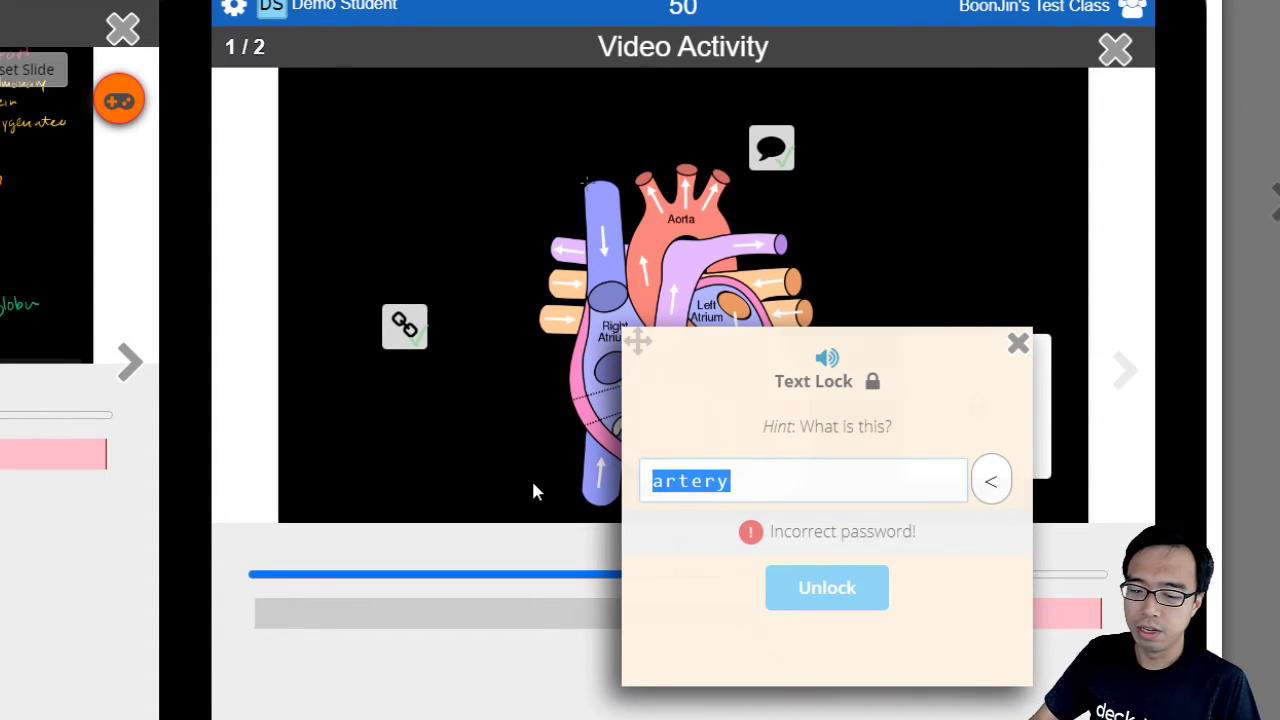
pyautogui.write('heart')
pyautogui.click(851, 558)
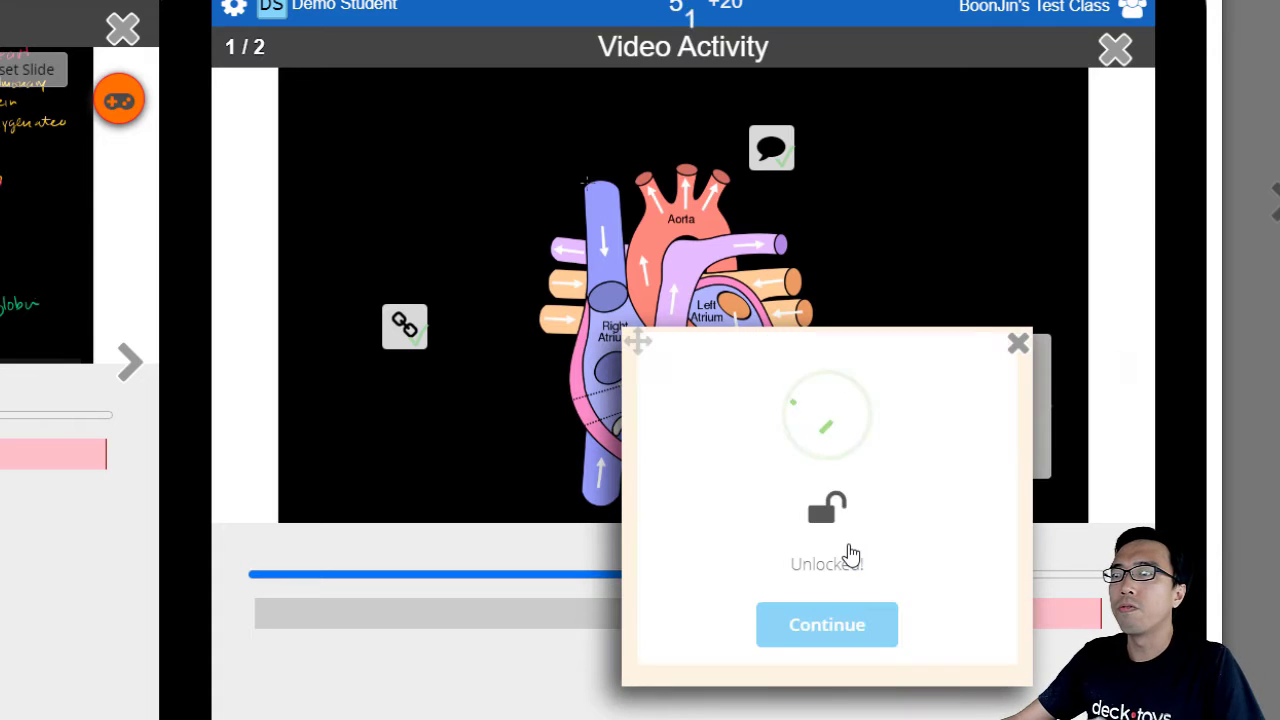
# Dismiss the unlock message, advance to slide 2 and play its video
pyautogui.click(871, 606)
pyautogui.click(1122, 374)
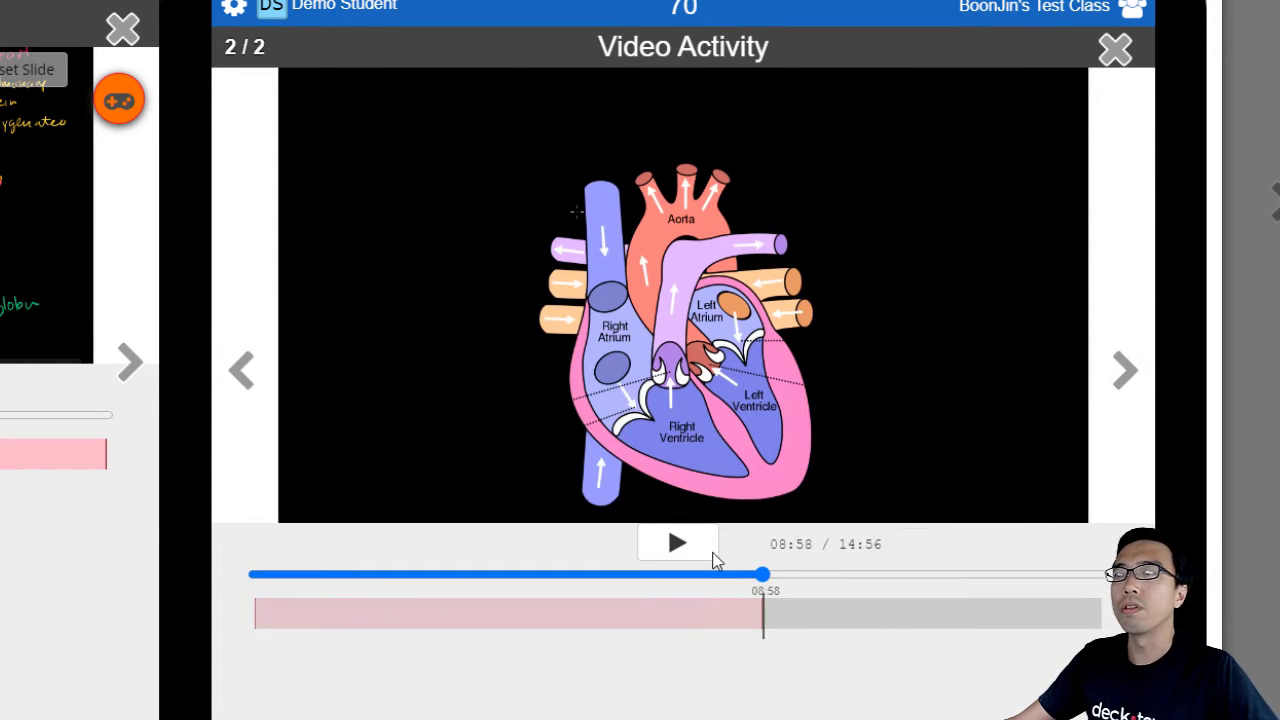
pyautogui.click(713, 552)
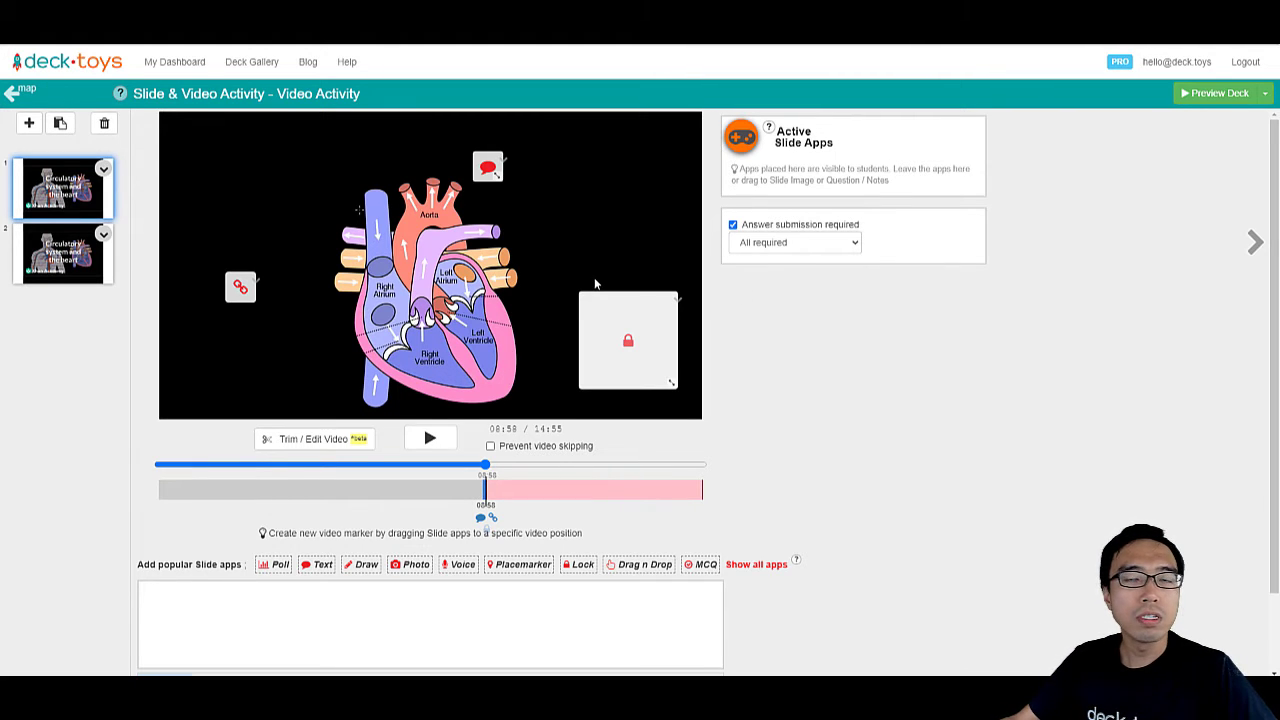
# Seek slide 1's video to about 05:03 and split it there, creating a third video slide
pyautogui.click(73, 205)
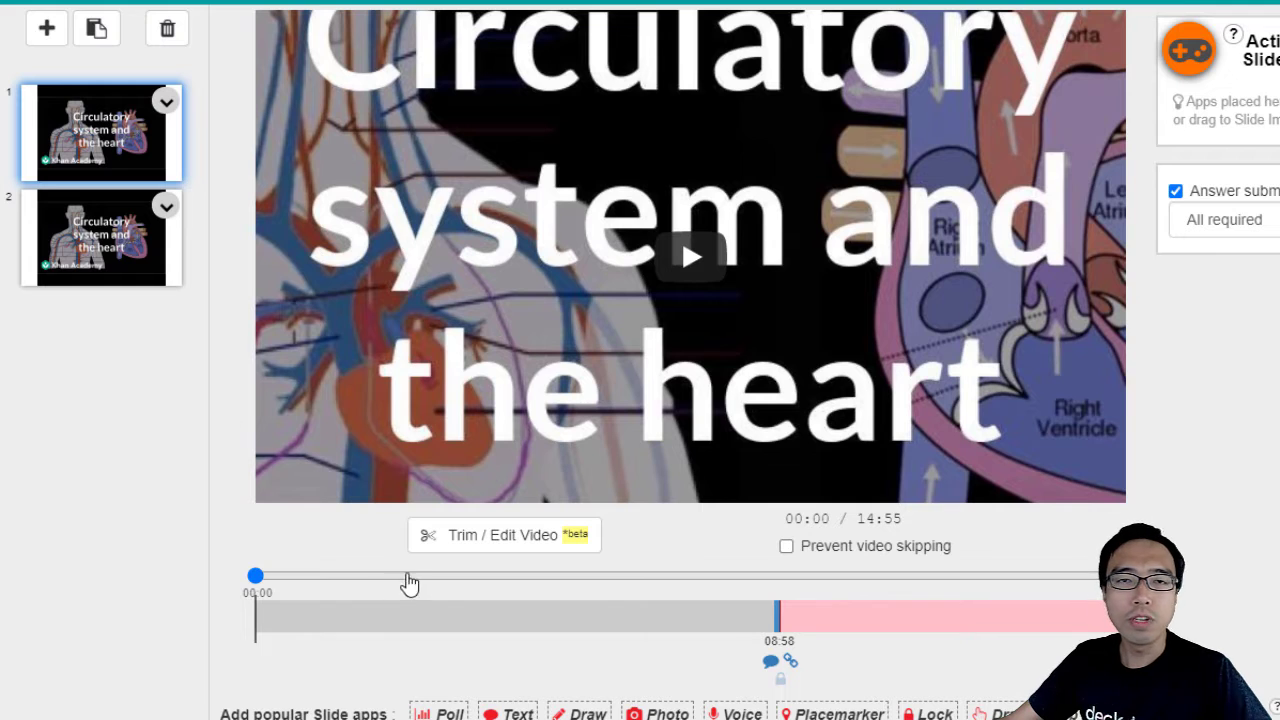
pyautogui.click(436, 578)
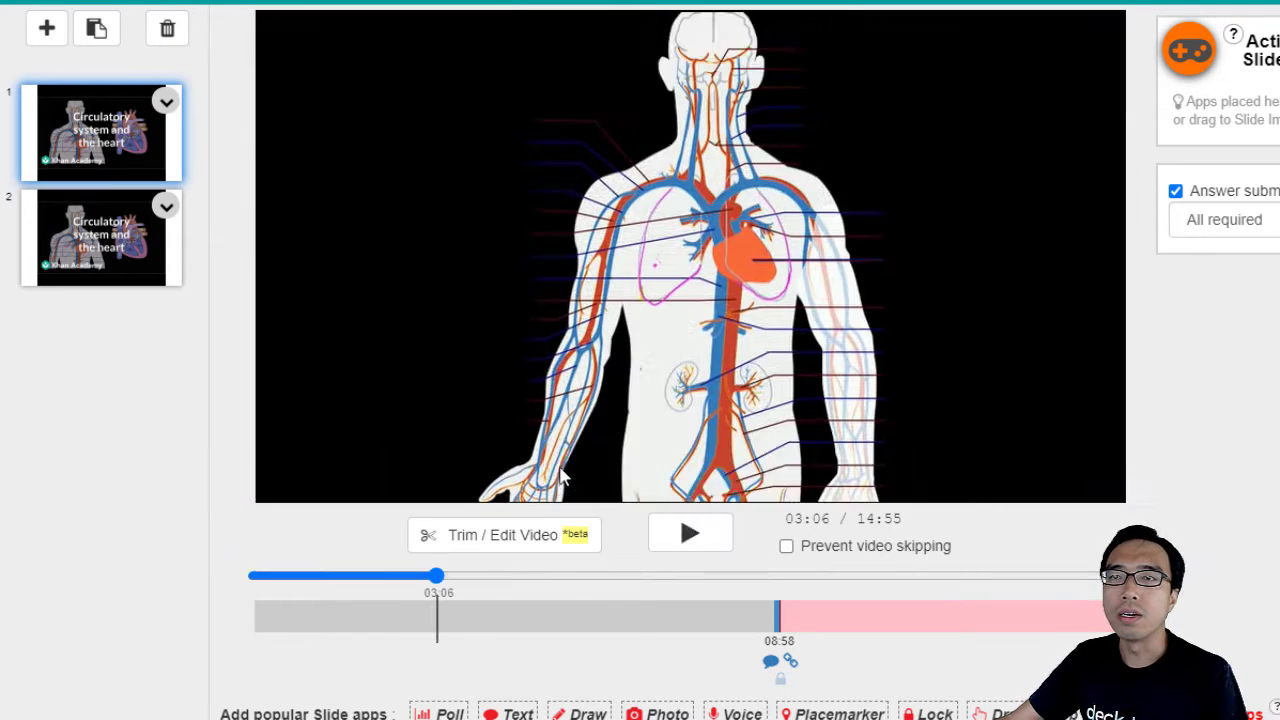
pyautogui.moveTo(443, 585); pyautogui.dragTo(481, 580)
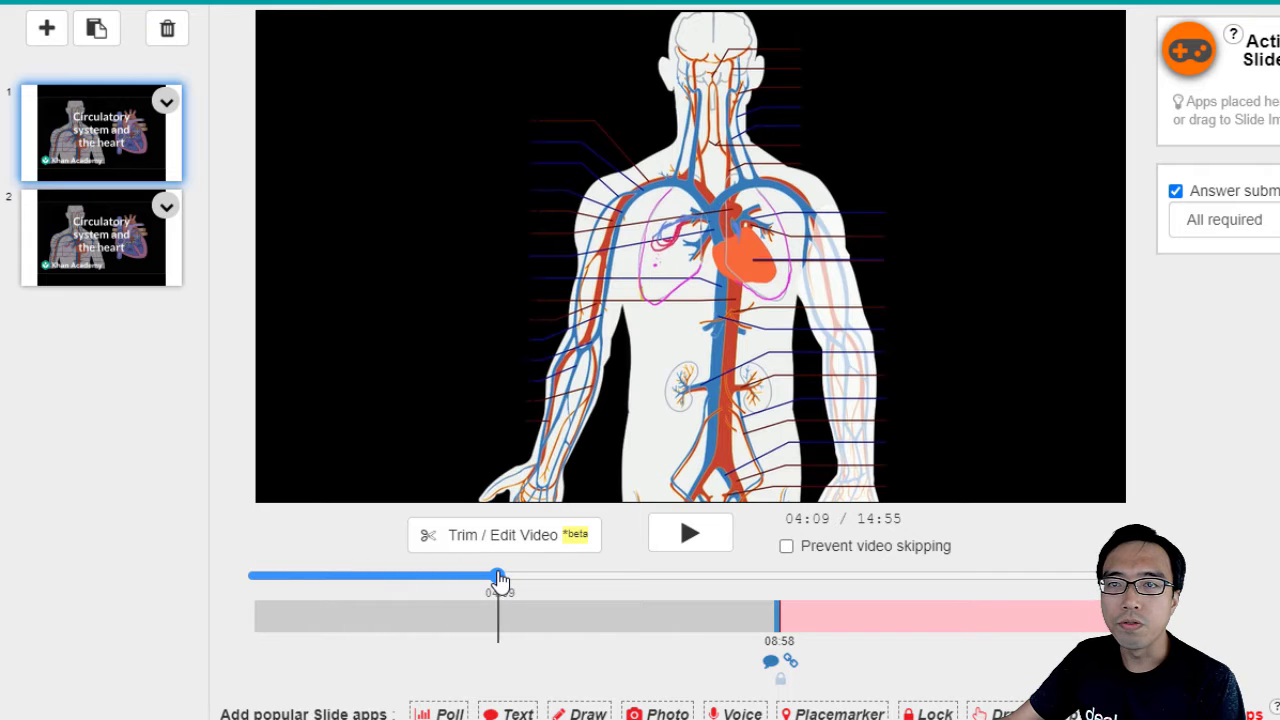
pyautogui.moveTo(503, 583); pyautogui.dragTo(551, 580)
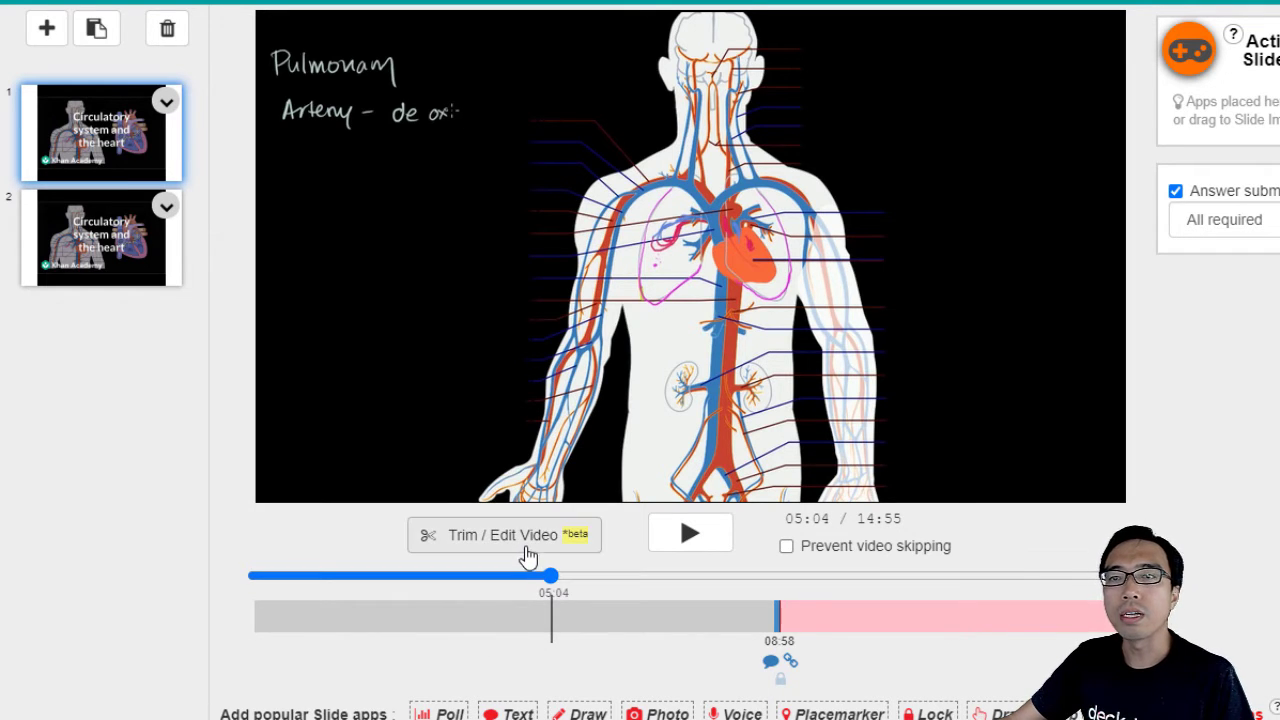
pyautogui.click(526, 556)
pyautogui.click(524, 575)
pyautogui.click(1087, 474)
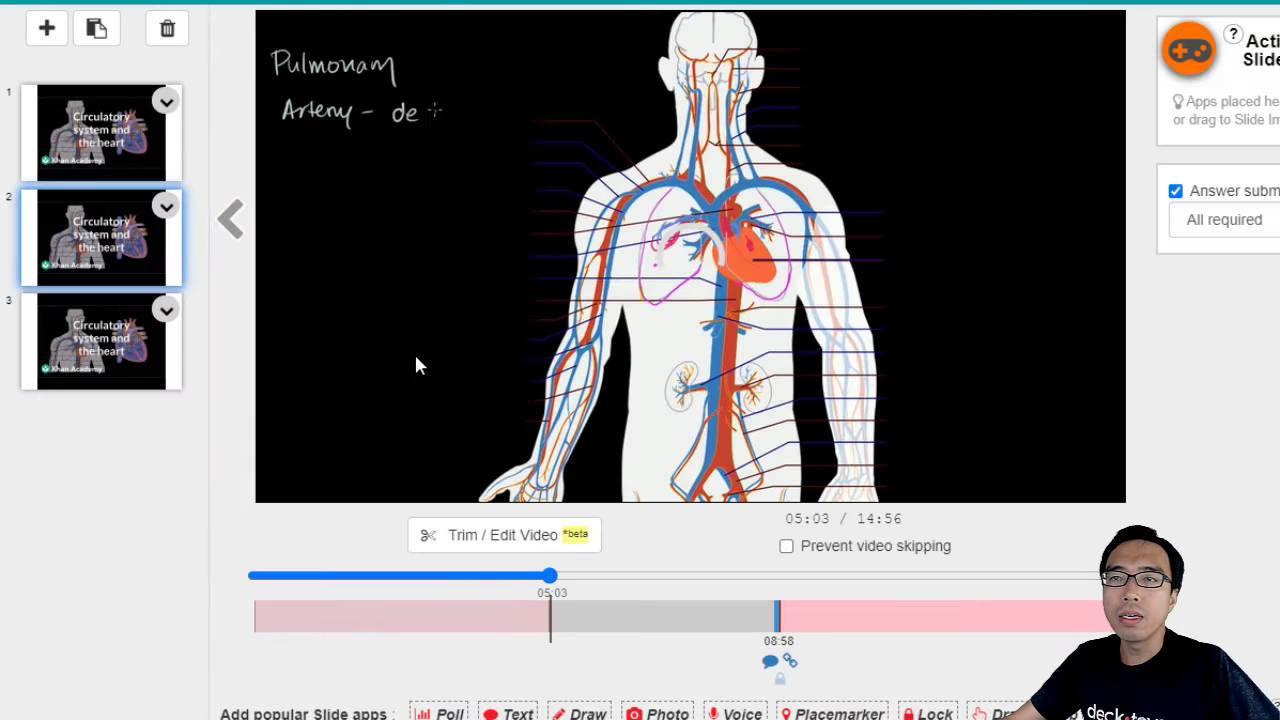
pyautogui.click(108, 150)
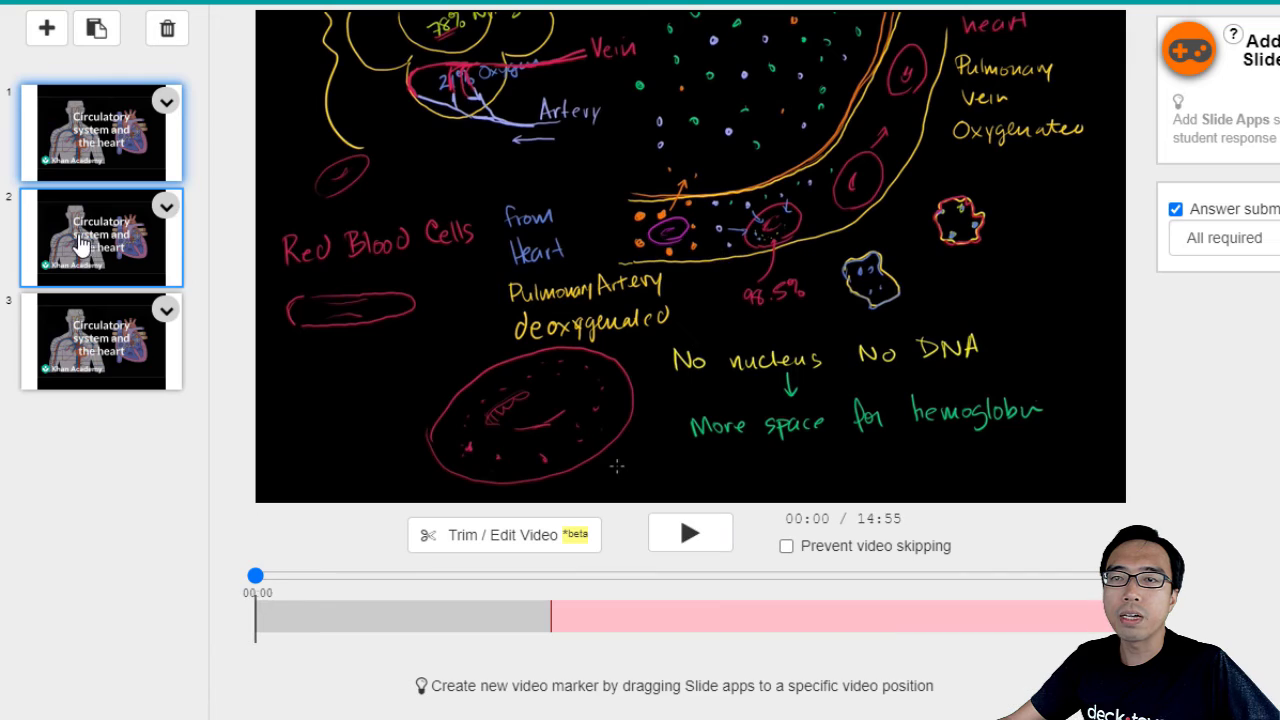
# Use slide 2's Split Slides option to move slides 2–3 into Video Activity (2)
pyautogui.click(108, 256)
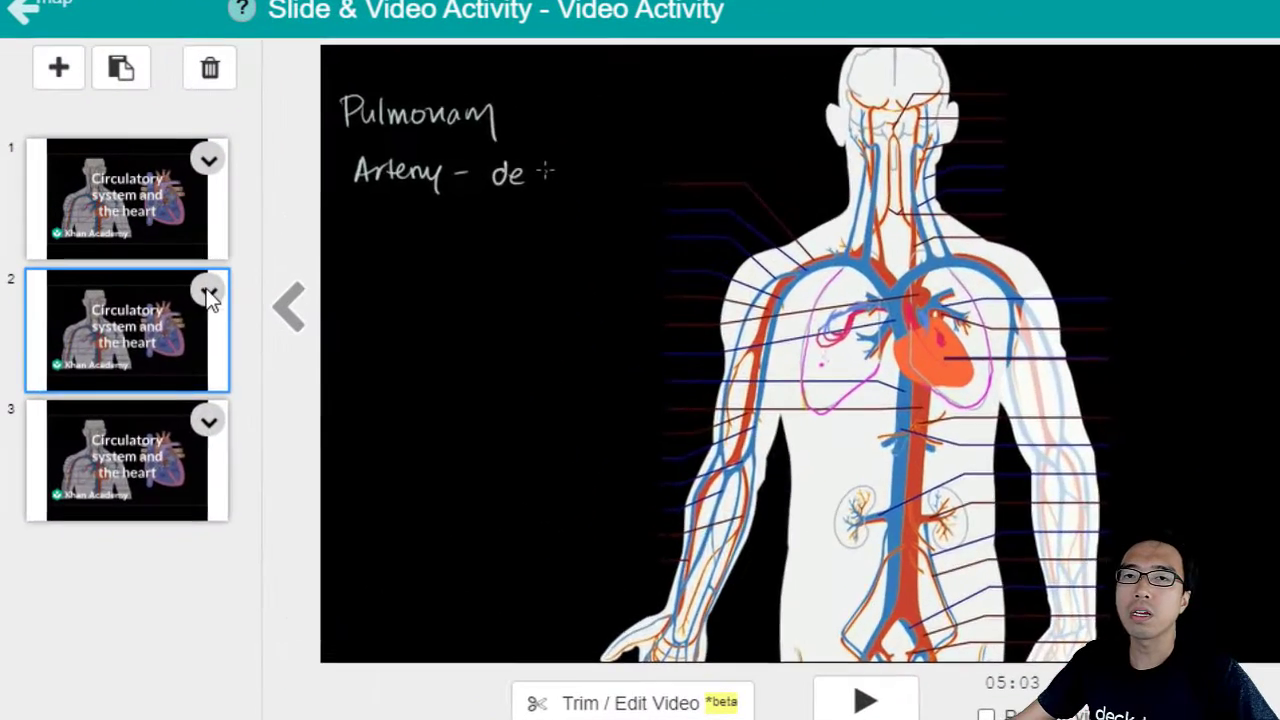
pyautogui.click(103, 221)
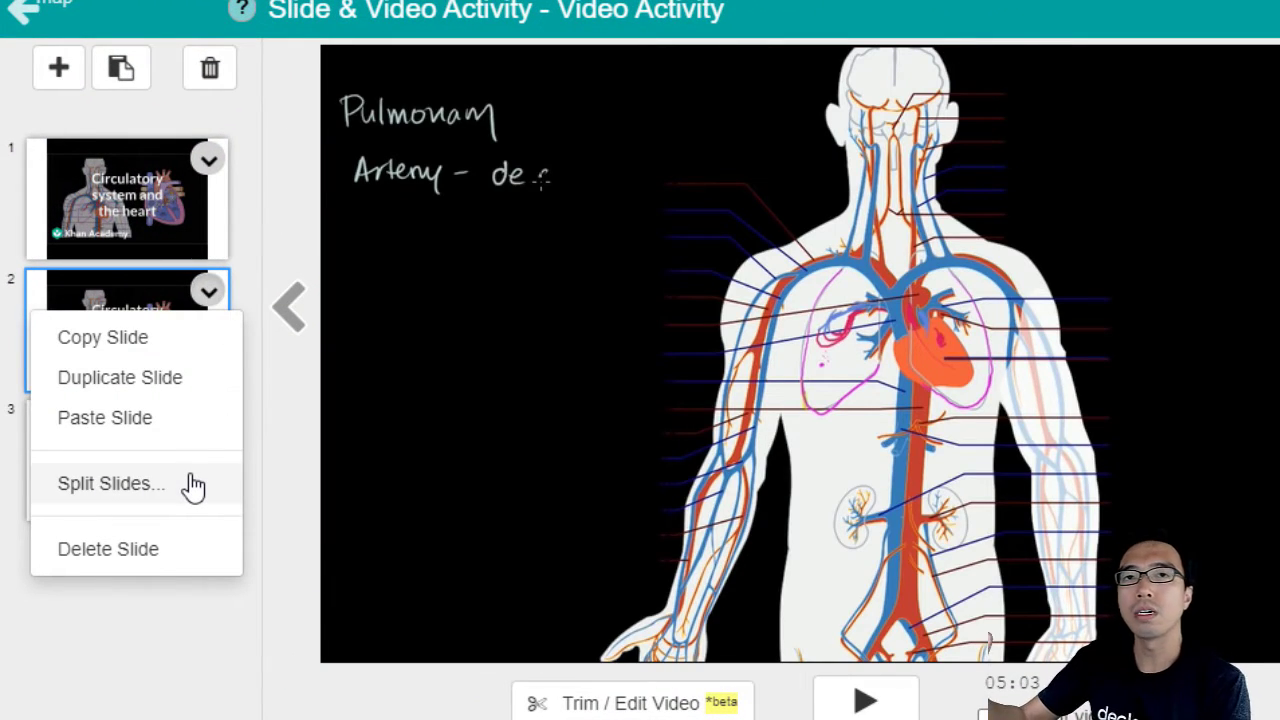
pyautogui.click(190, 484)
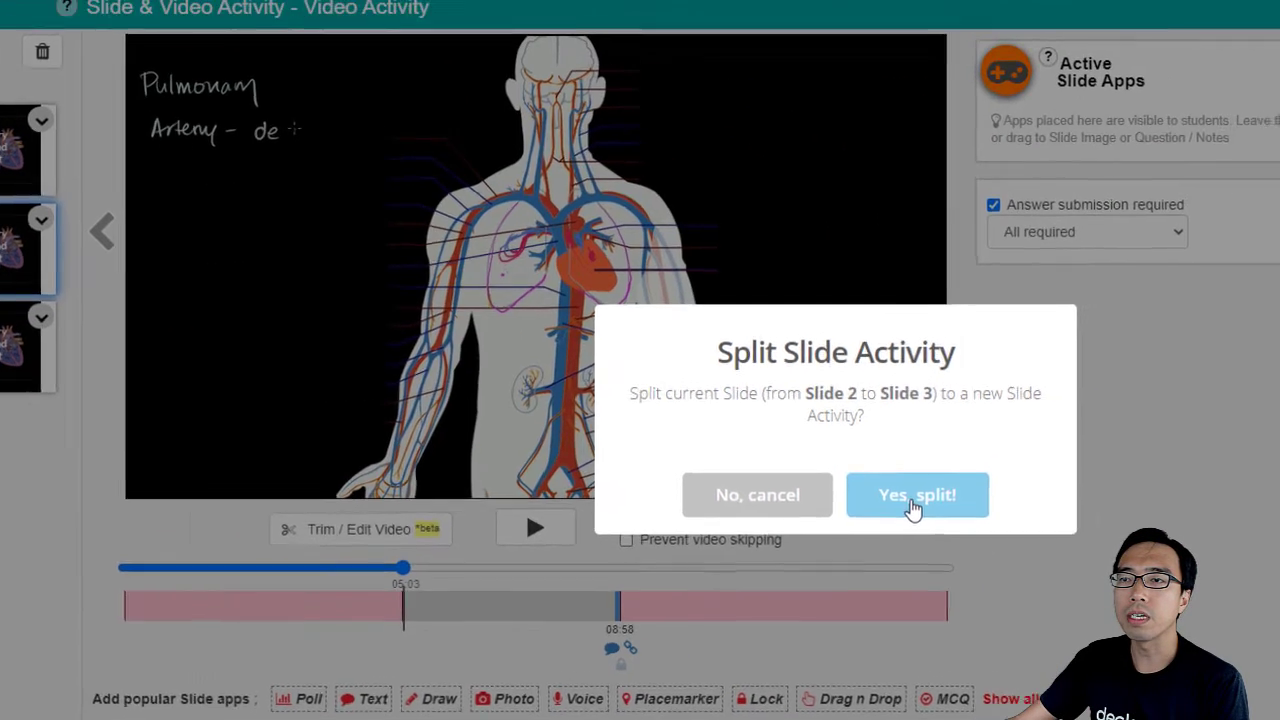
pyautogui.click(912, 509)
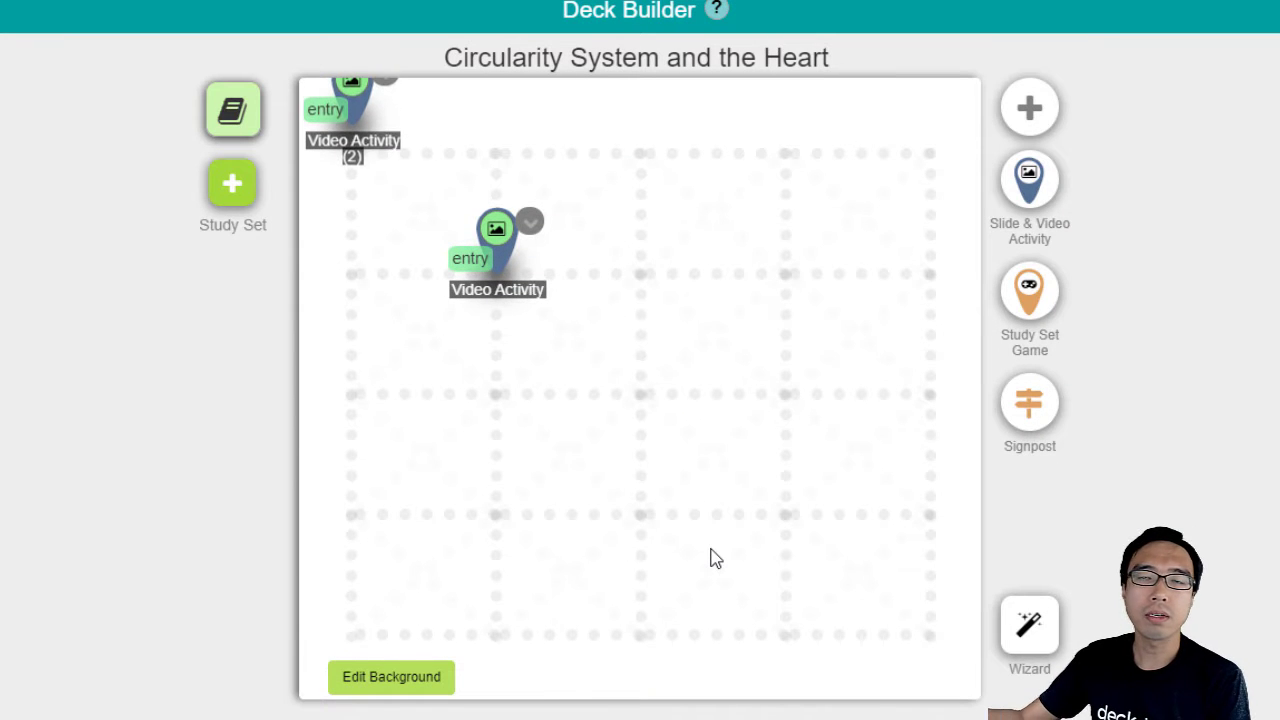
# Drag the Video Activity (2) node to the middle of the map and open its editor
pyautogui.moveTo(352, 110); pyautogui.dragTo(655, 398)
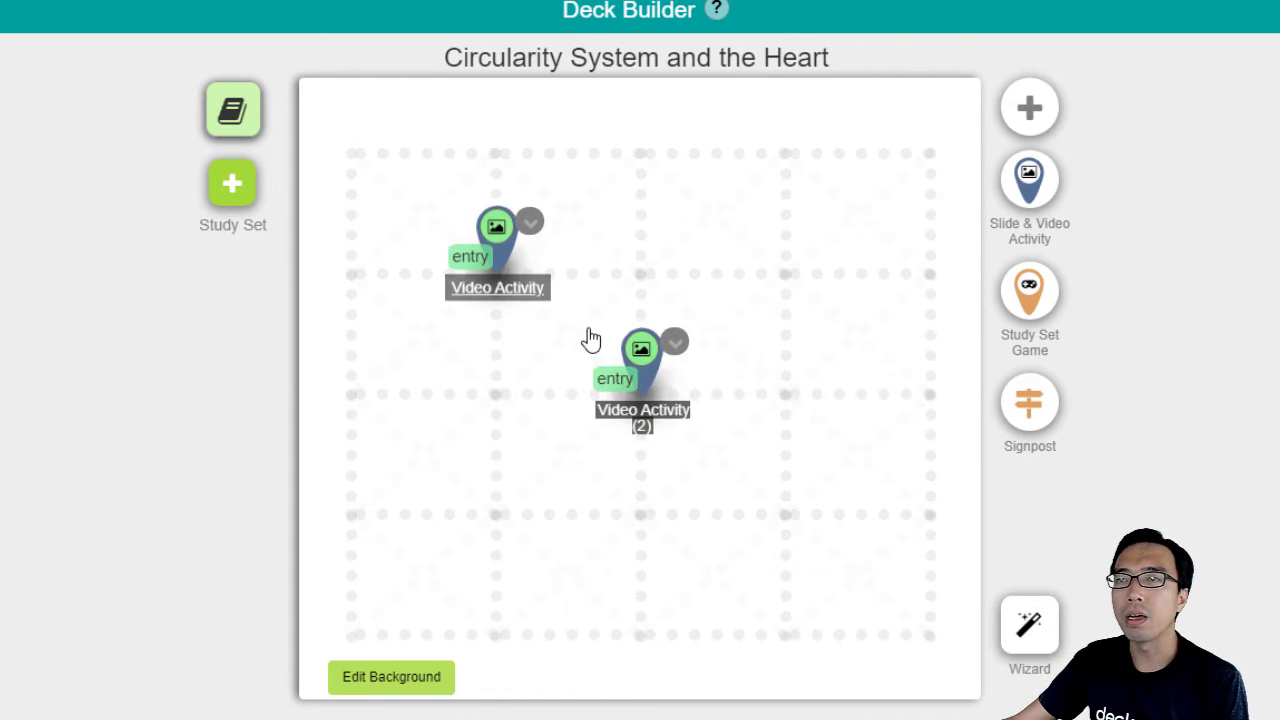
pyautogui.click(487, 252)
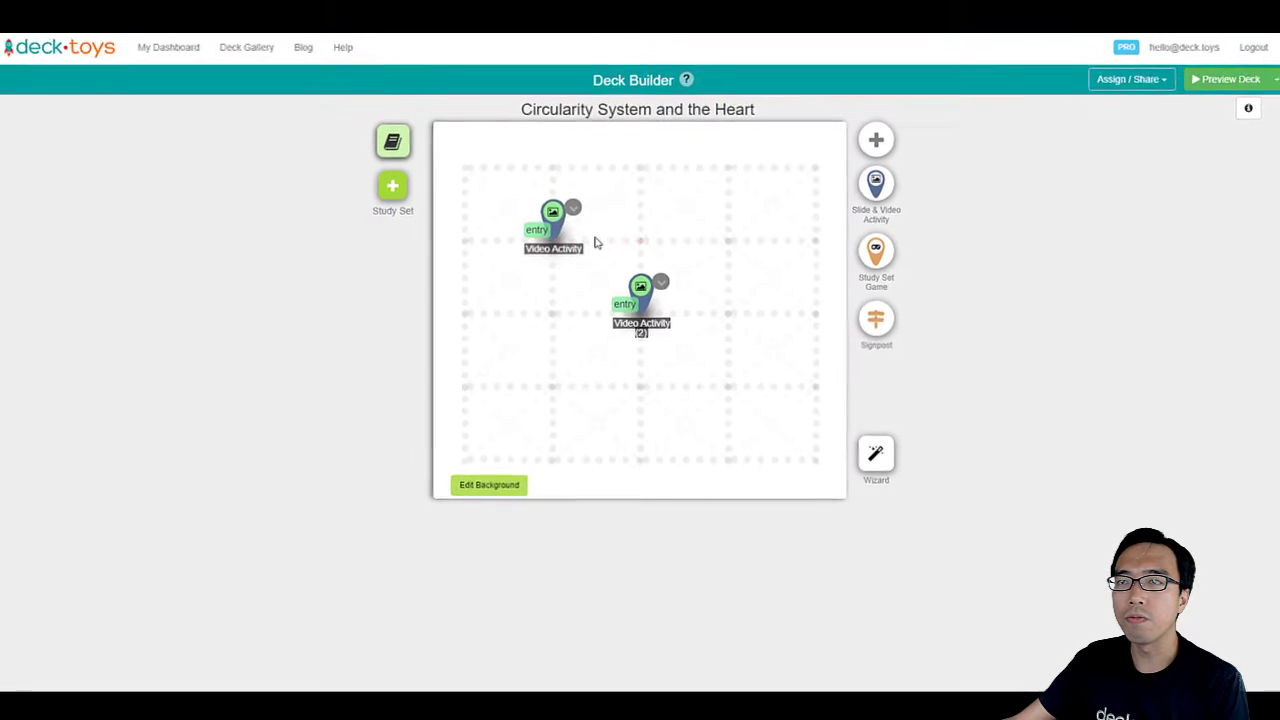
pyautogui.click(641, 292)
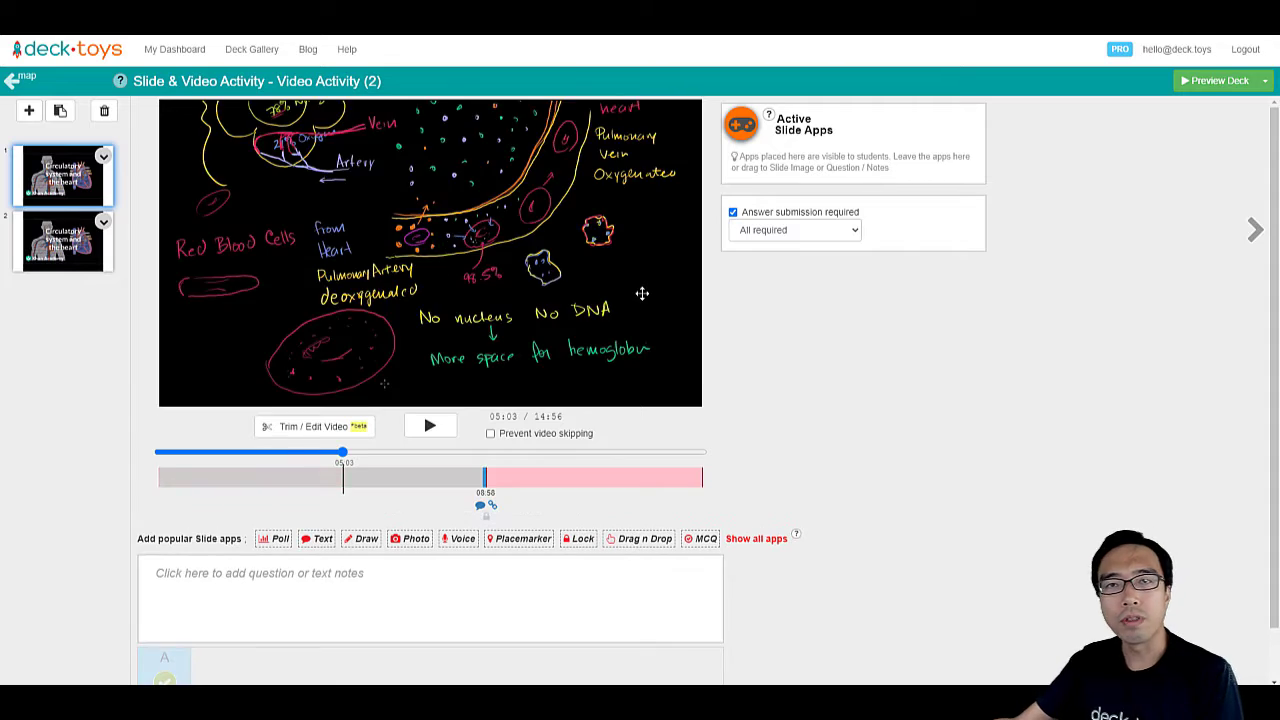
# Split slide 2 off as Video Activity (3), place it lower right, and link it from (2)
pyautogui.click(642, 293)
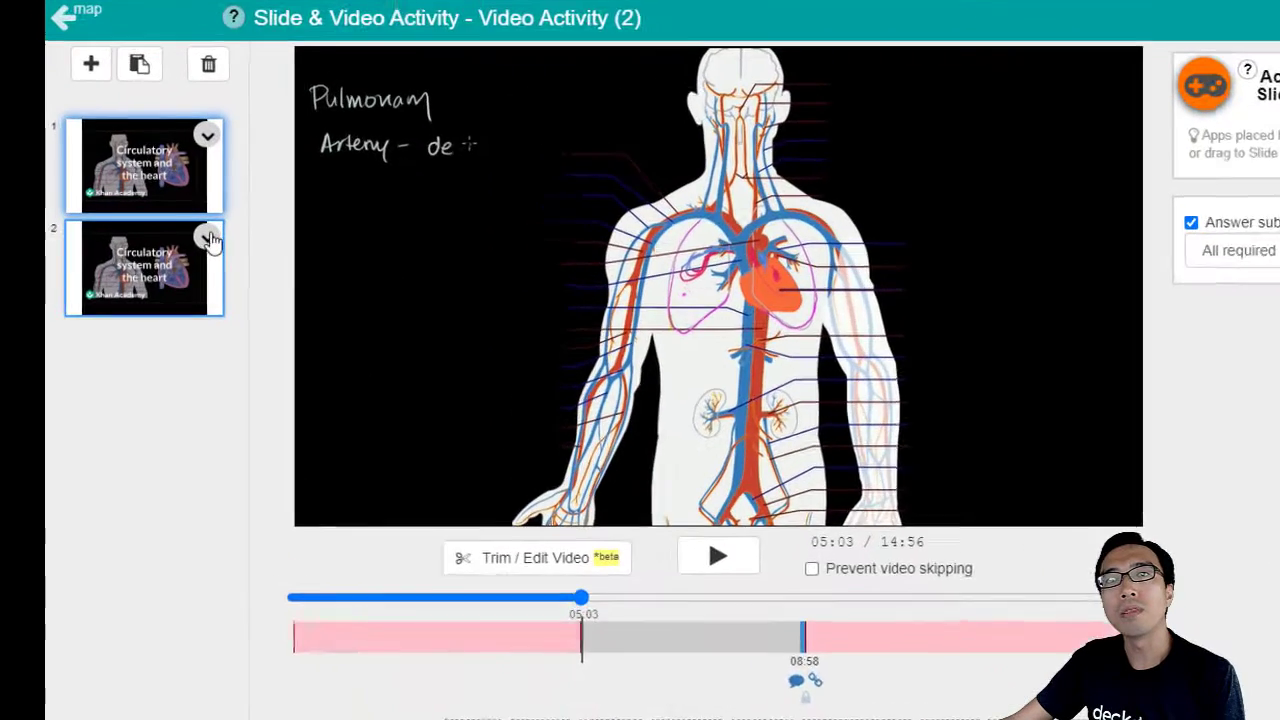
pyautogui.click(103, 221)
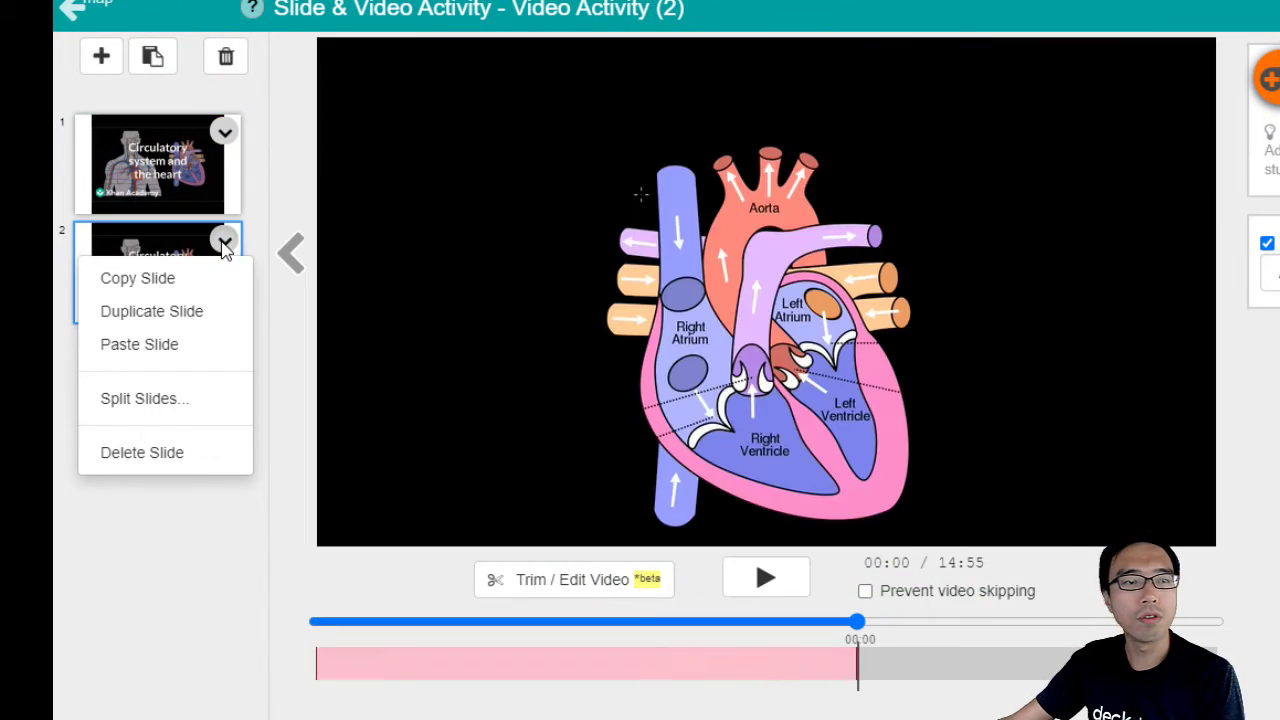
pyautogui.click(194, 397)
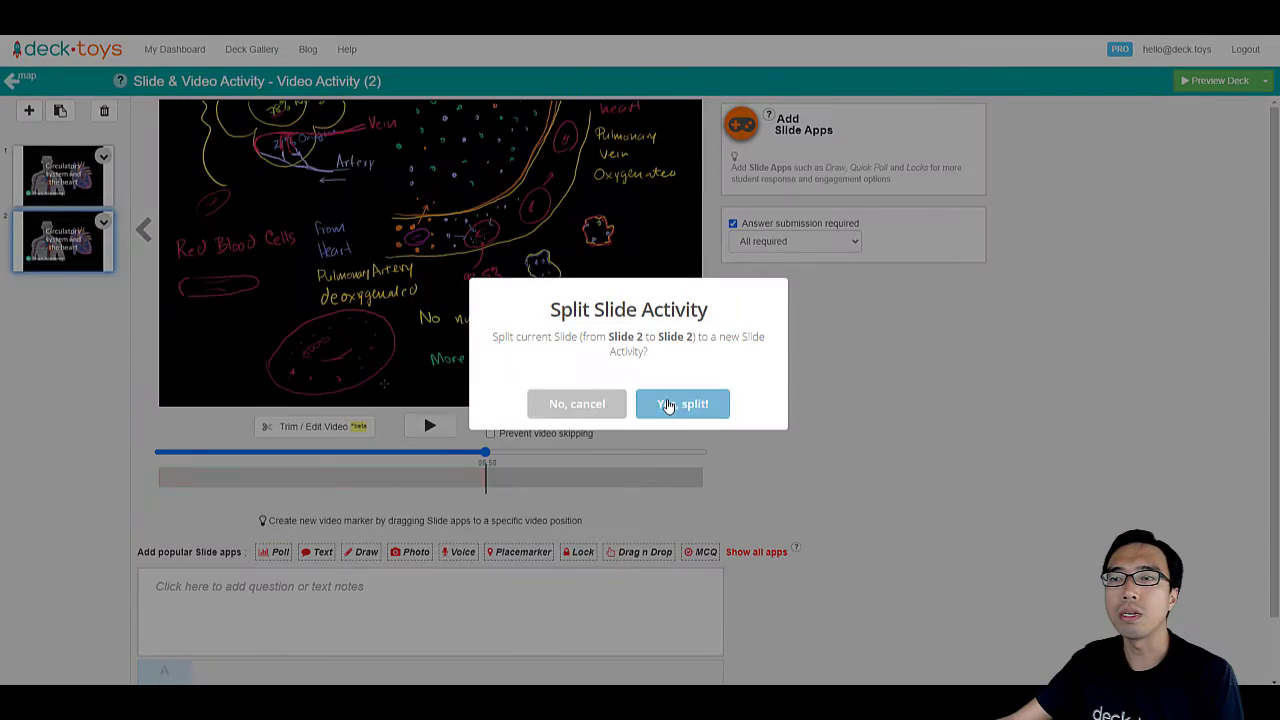
pyautogui.click(668, 404)
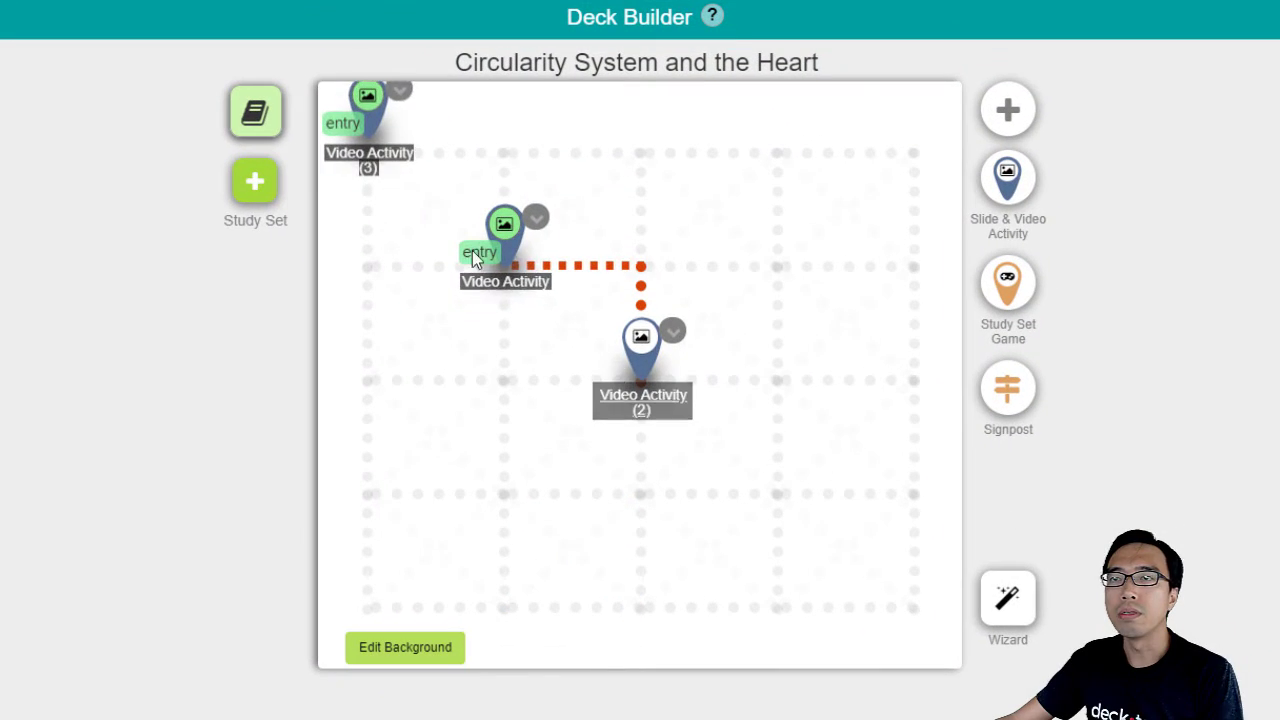
pyautogui.moveTo(367, 100); pyautogui.dragTo(779, 460)
pyautogui.click(774, 418)
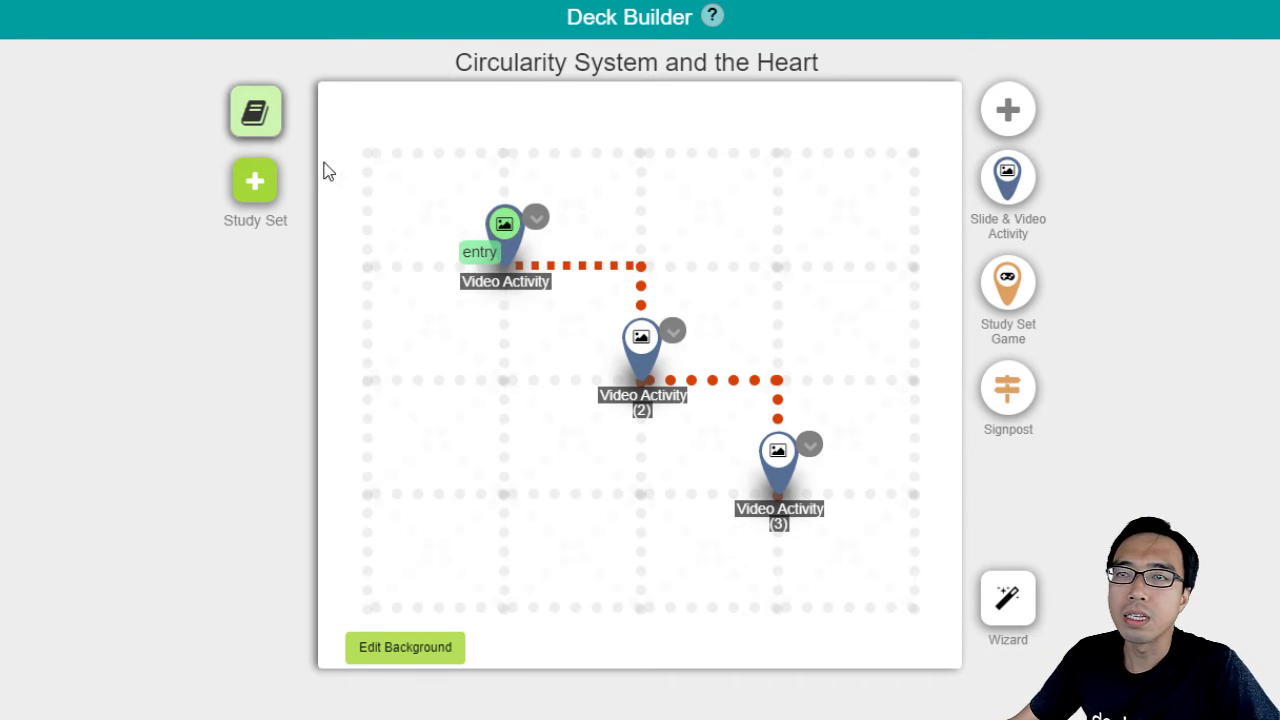
# Create a new blank study set
pyautogui.click(255, 185)
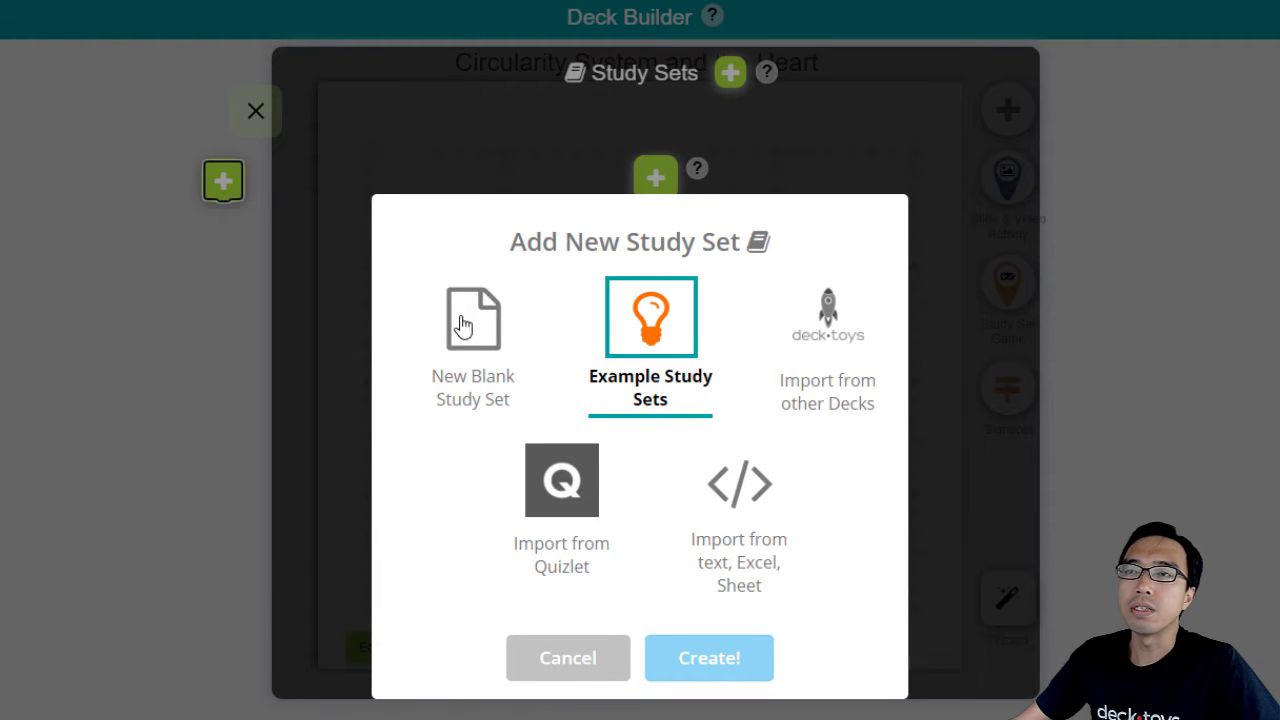
pyautogui.click(525, 385)
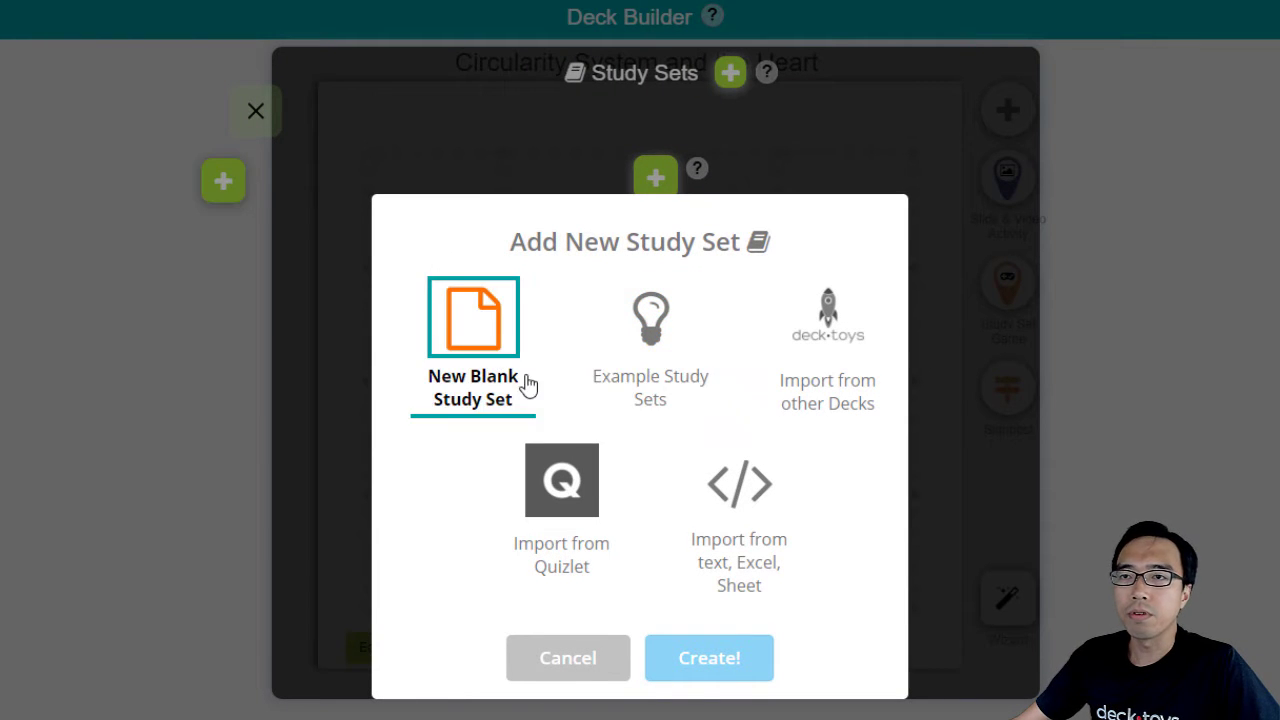
pyautogui.click(744, 676)
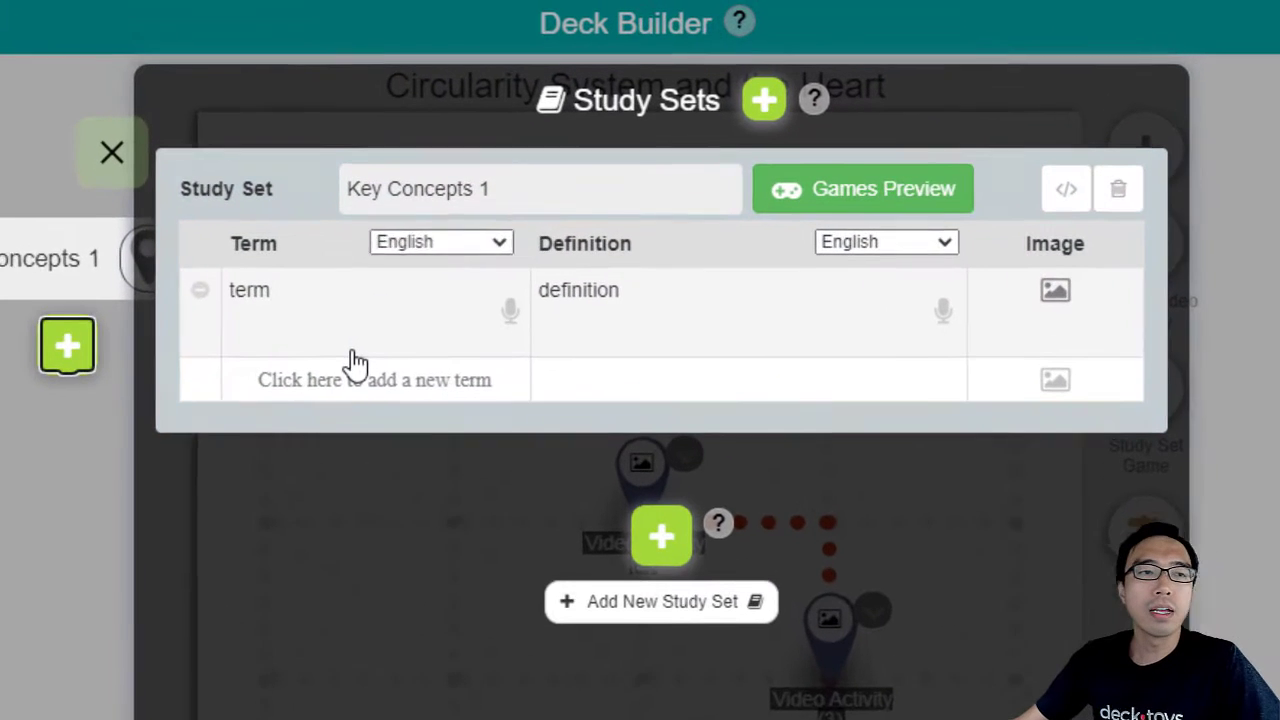
# Enter the terms heart, artery and vein in the study set
pyautogui.click(352, 325)
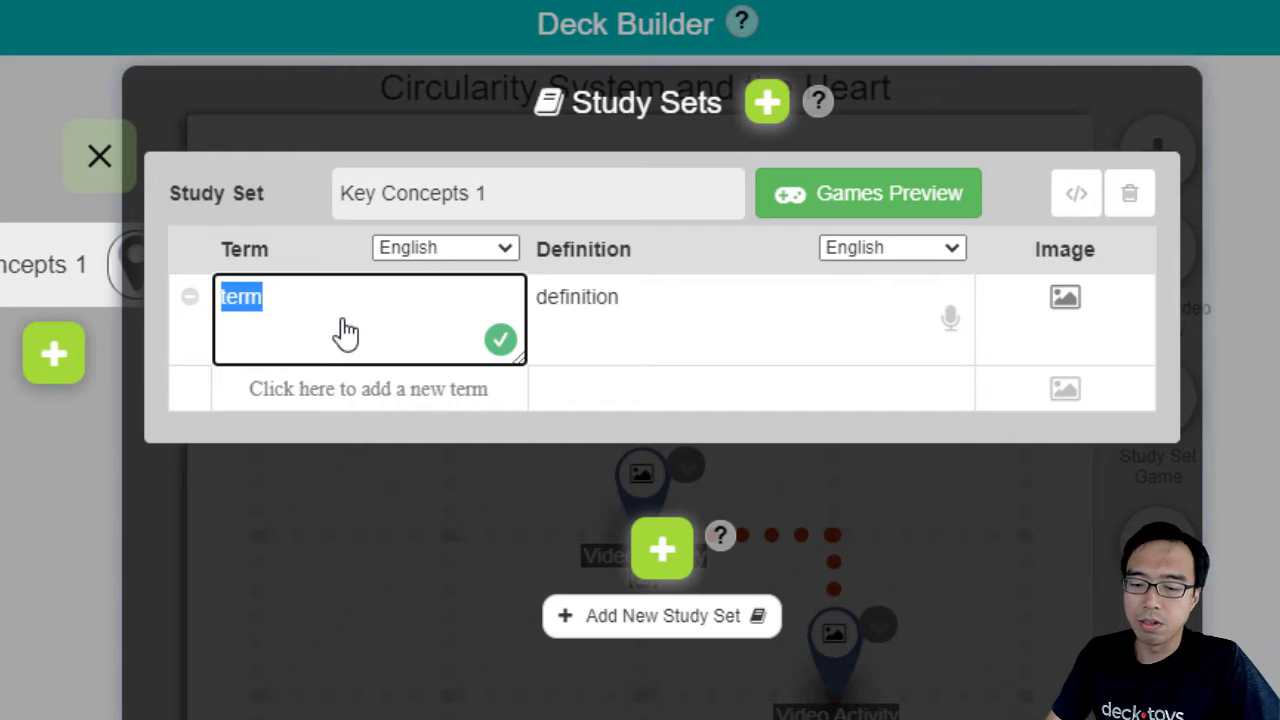
pyautogui.write('heart')
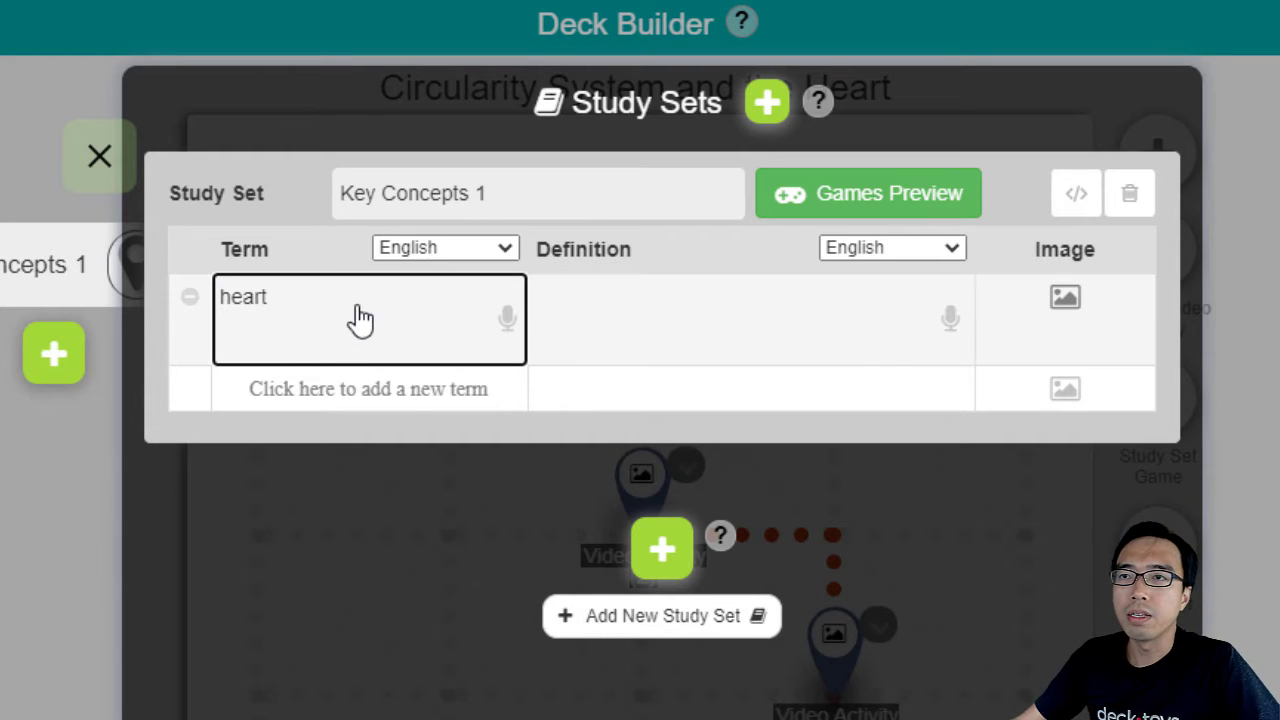
pyautogui.click(429, 408)
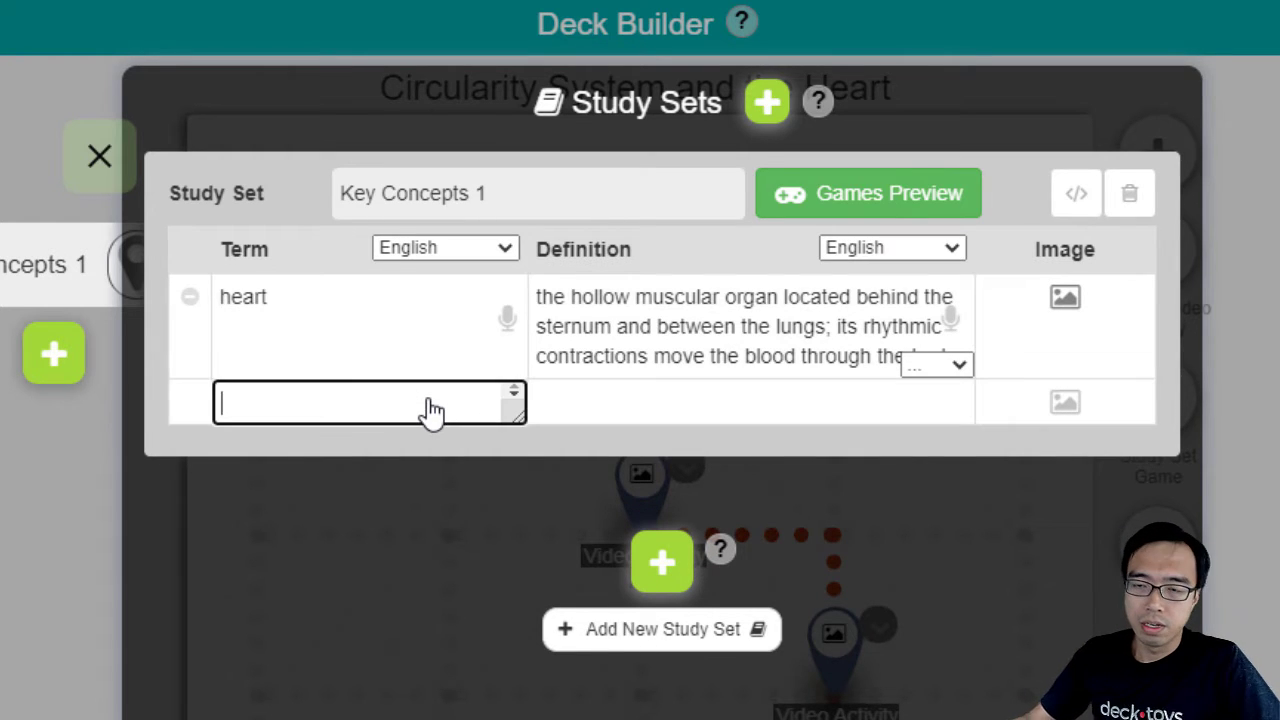
pyautogui.write('artery')
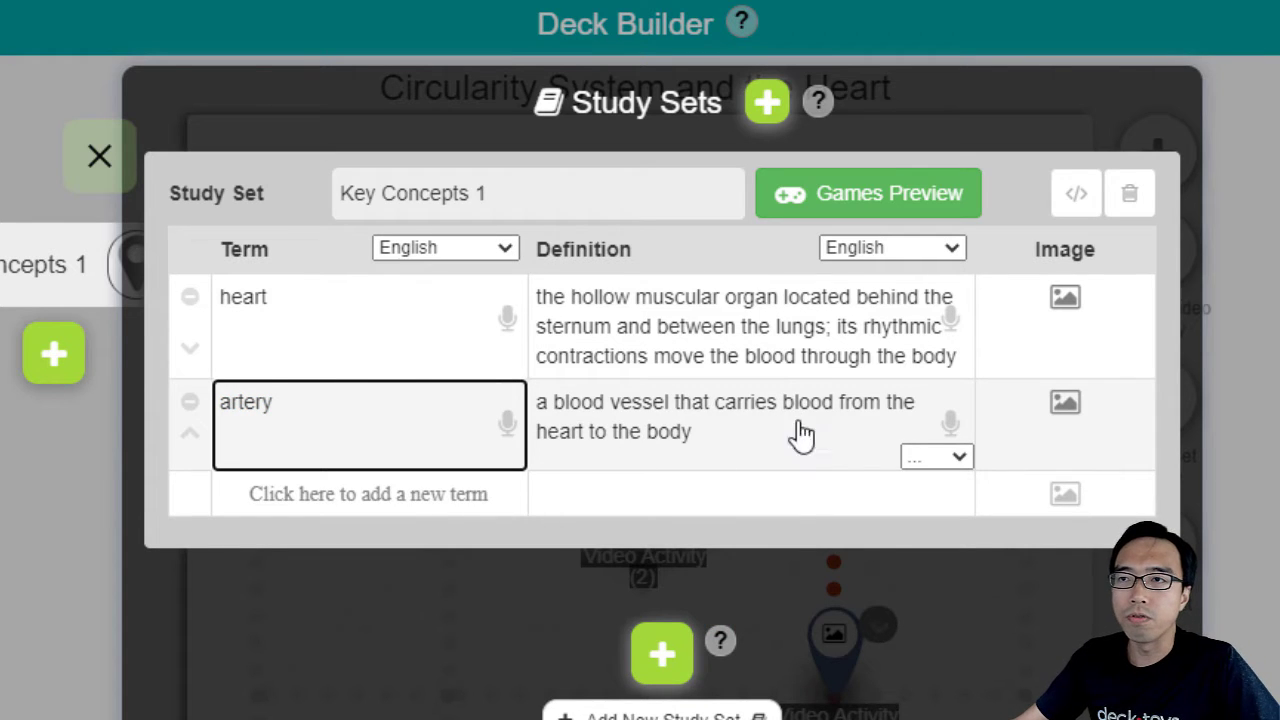
pyautogui.click(380, 494)
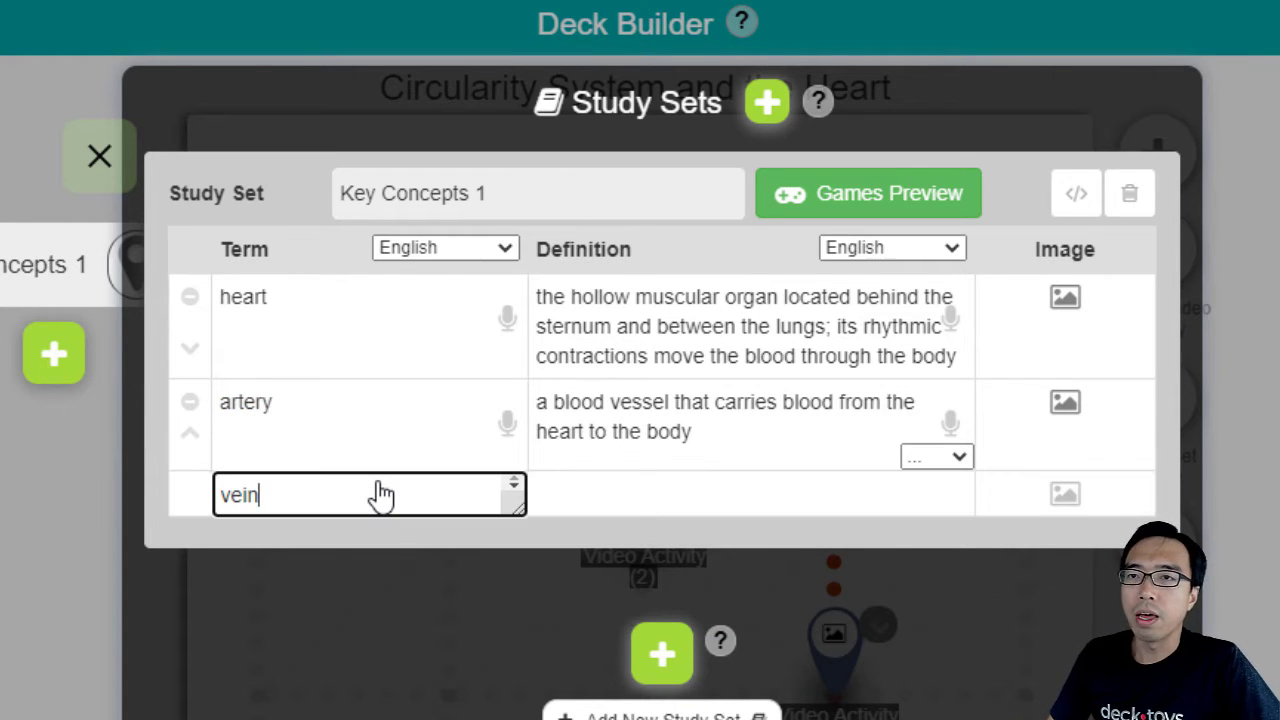
# Search 'human heart' images and attach the anatomical heart illustration to the heart term
pyautogui.click(1064, 298)
pyautogui.click(1064, 294)
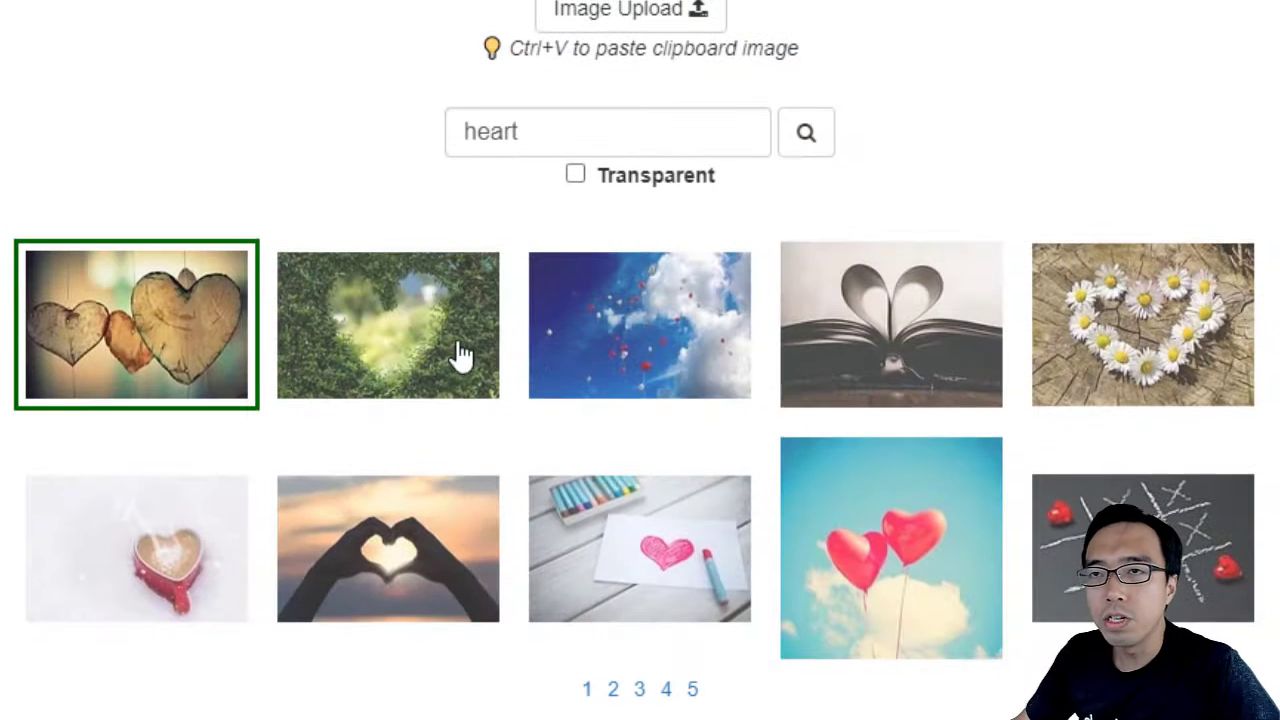
pyautogui.click(467, 130)
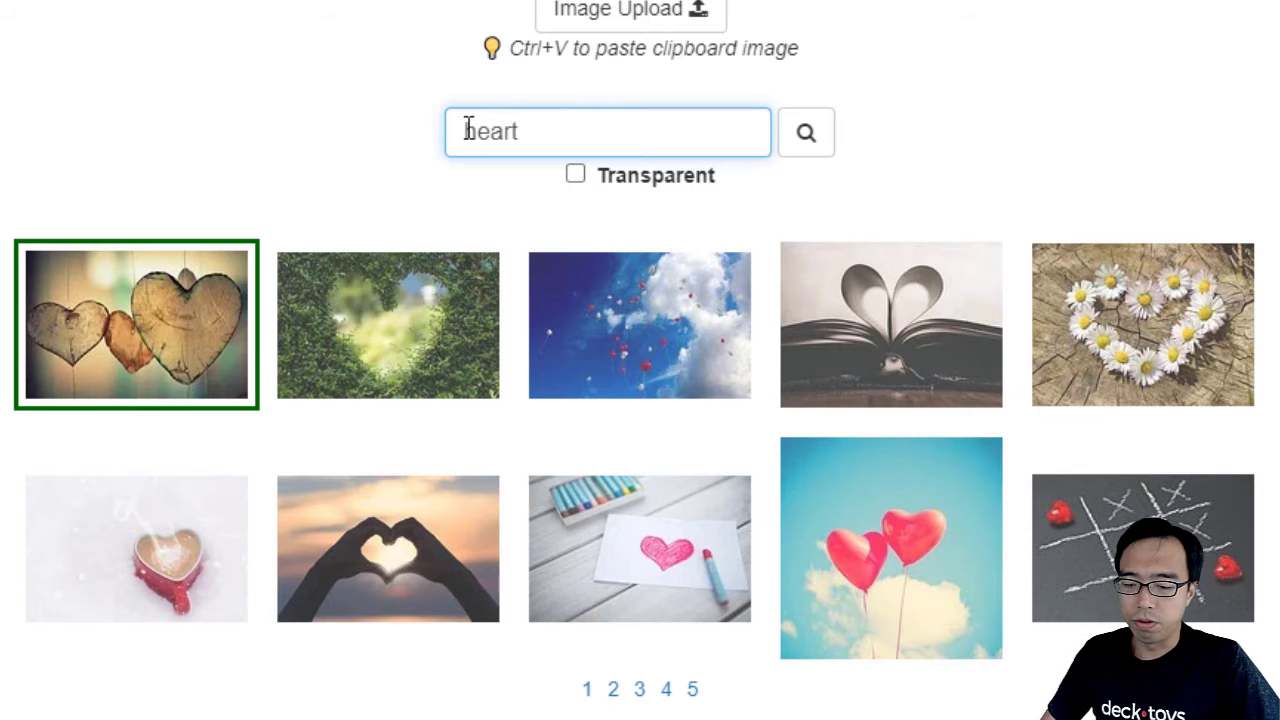
pyautogui.write('human')
pyautogui.press('Return')
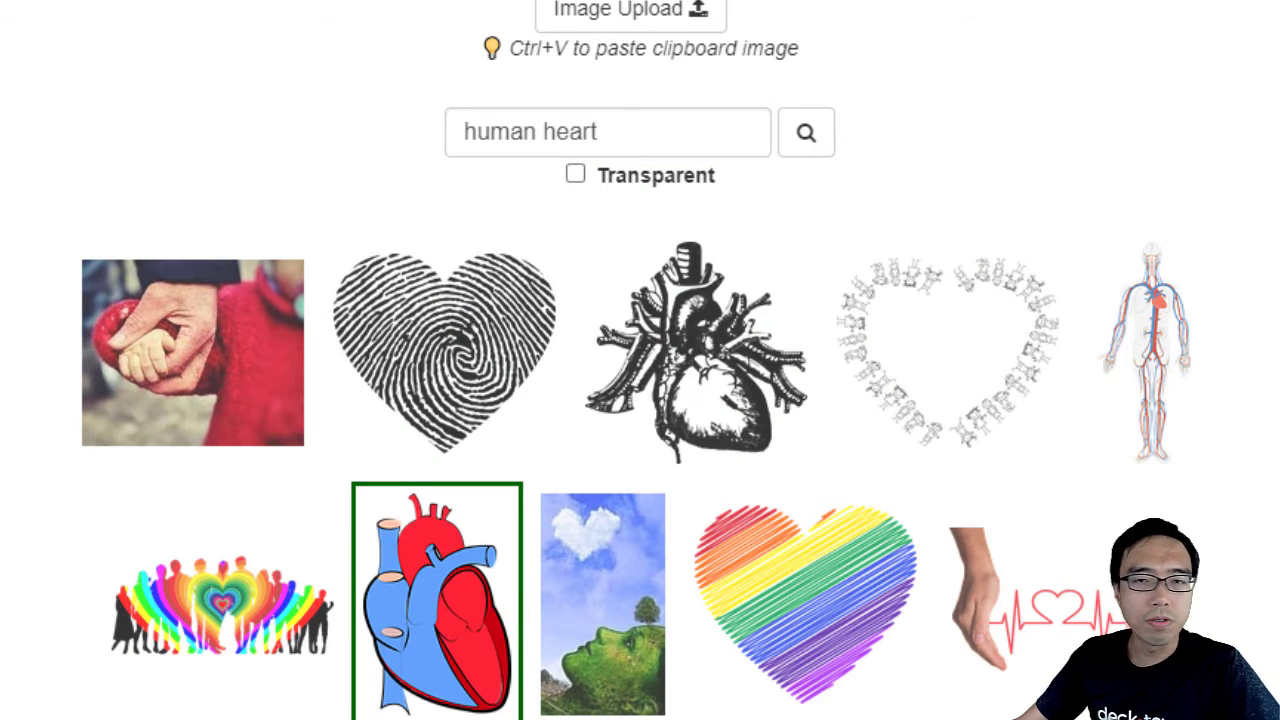
pyautogui.click(437, 600)
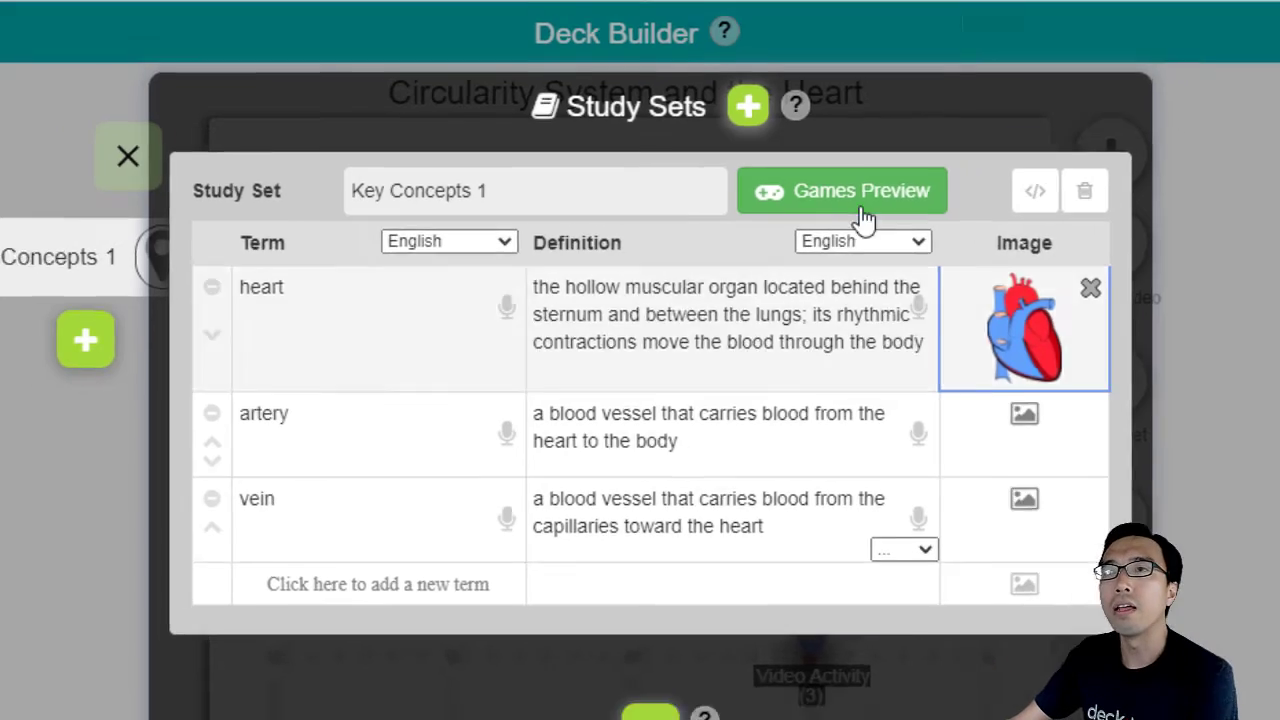
pyautogui.click(886, 217)
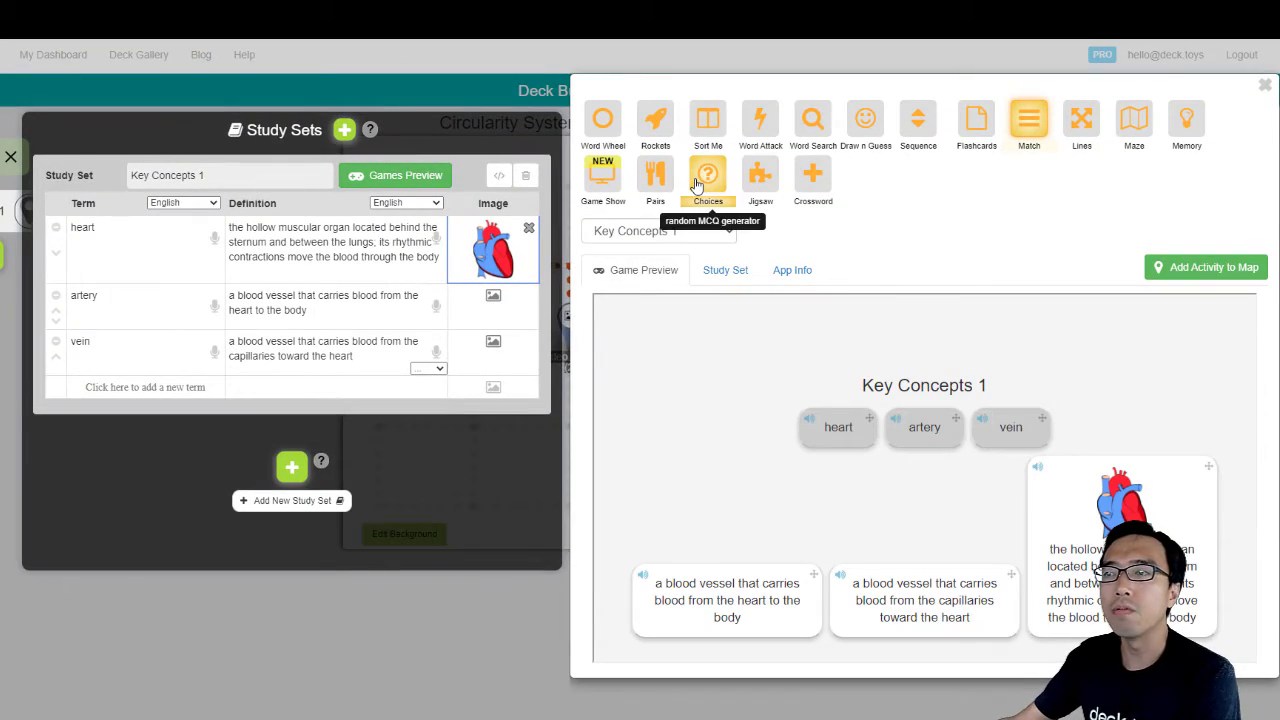
# Match heart and vein to their definitions in the game preview, then switch to Maze
pyautogui.moveTo(837, 425); pyautogui.dragTo(825, 625)
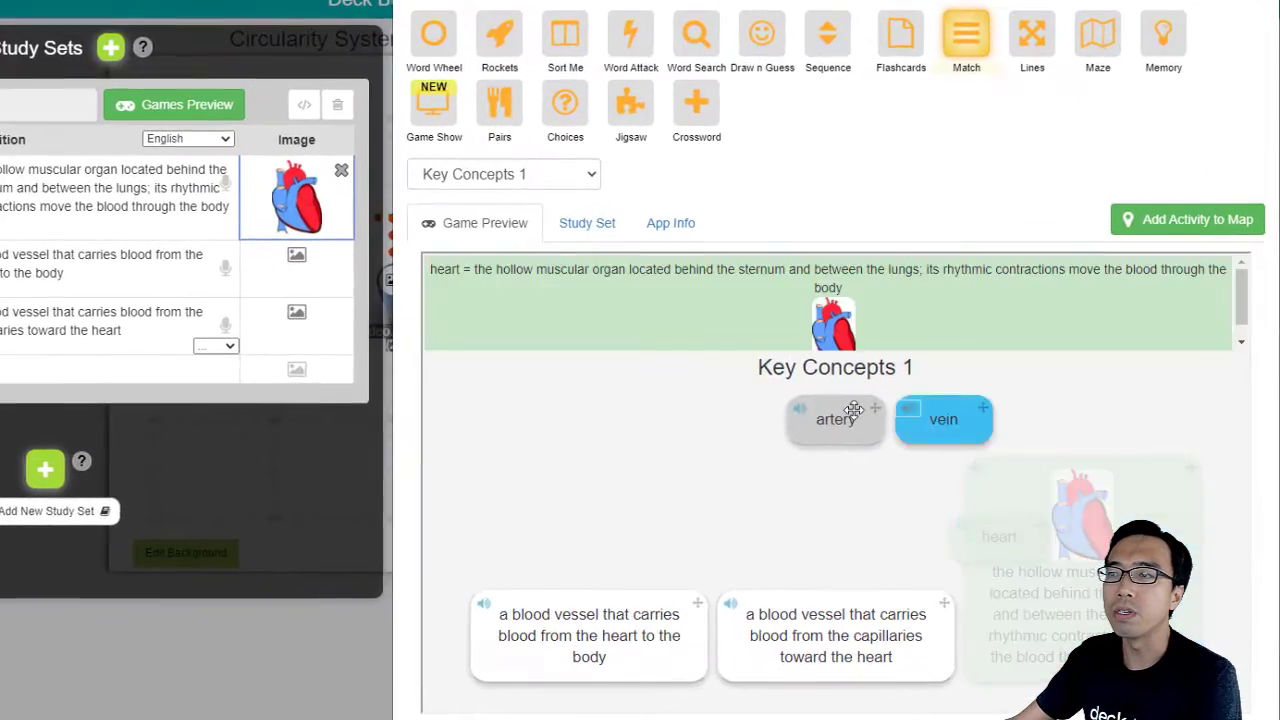
pyautogui.moveTo(912, 440); pyautogui.dragTo(810, 625)
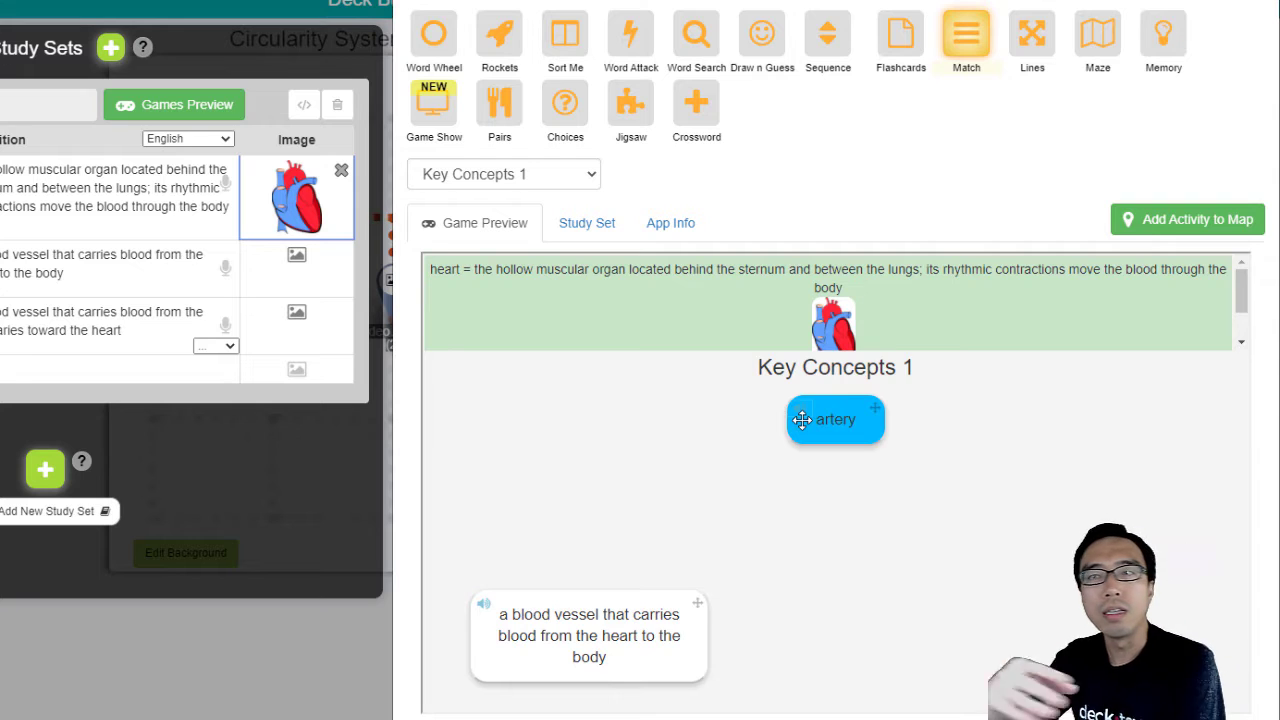
pyautogui.click(1042, 35)
pyautogui.click(1090, 38)
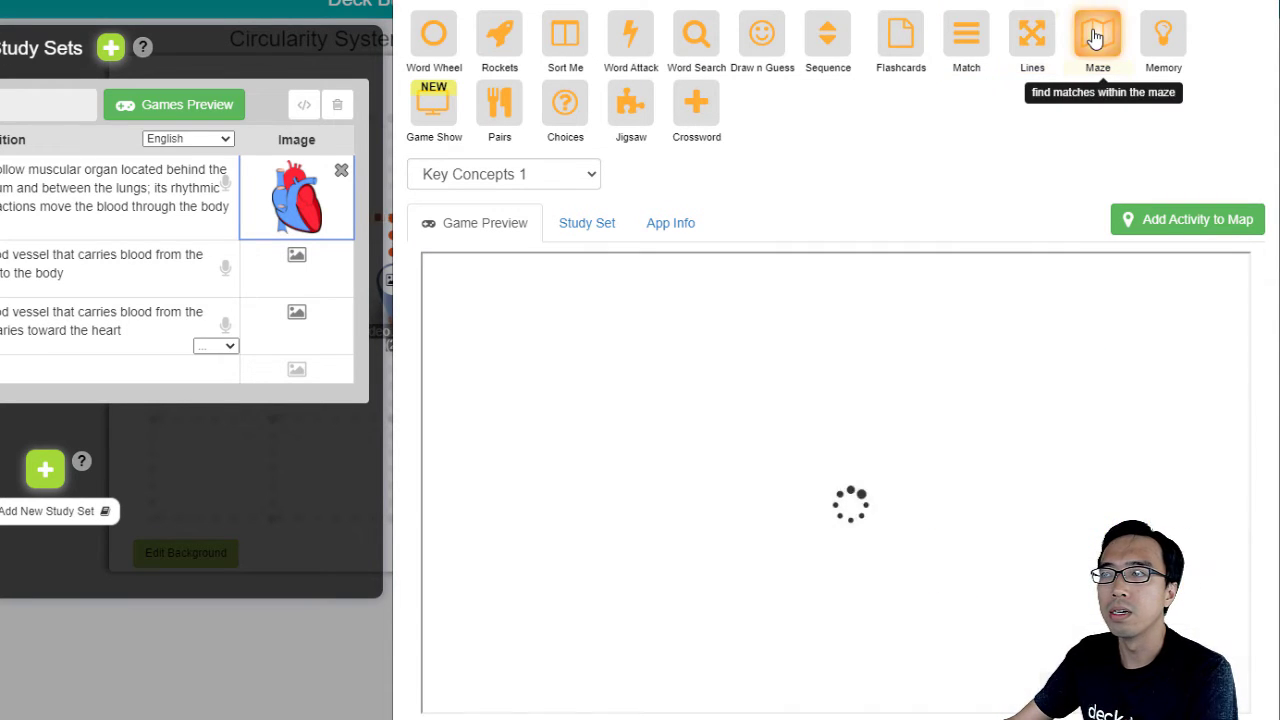
# Switch the games preview to Memory and flip the heart card
pyautogui.scroll(-5, 770, 400)
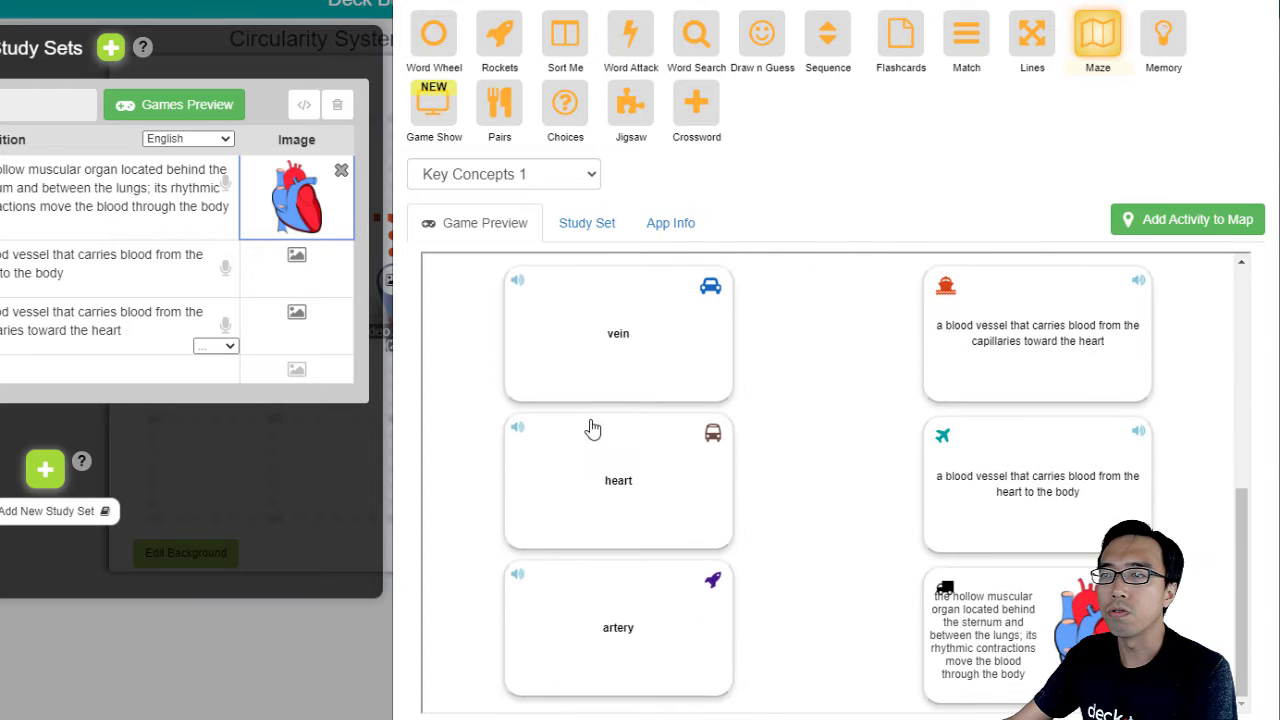
pyautogui.scroll(5, 1009, 541)
pyautogui.click(1163, 38)
pyautogui.click(810, 428)
# Place Memory after Video Activity, add Match, Crossword and Flashcards, and link Crossword to Flashcards
pyautogui.click(985, 575)
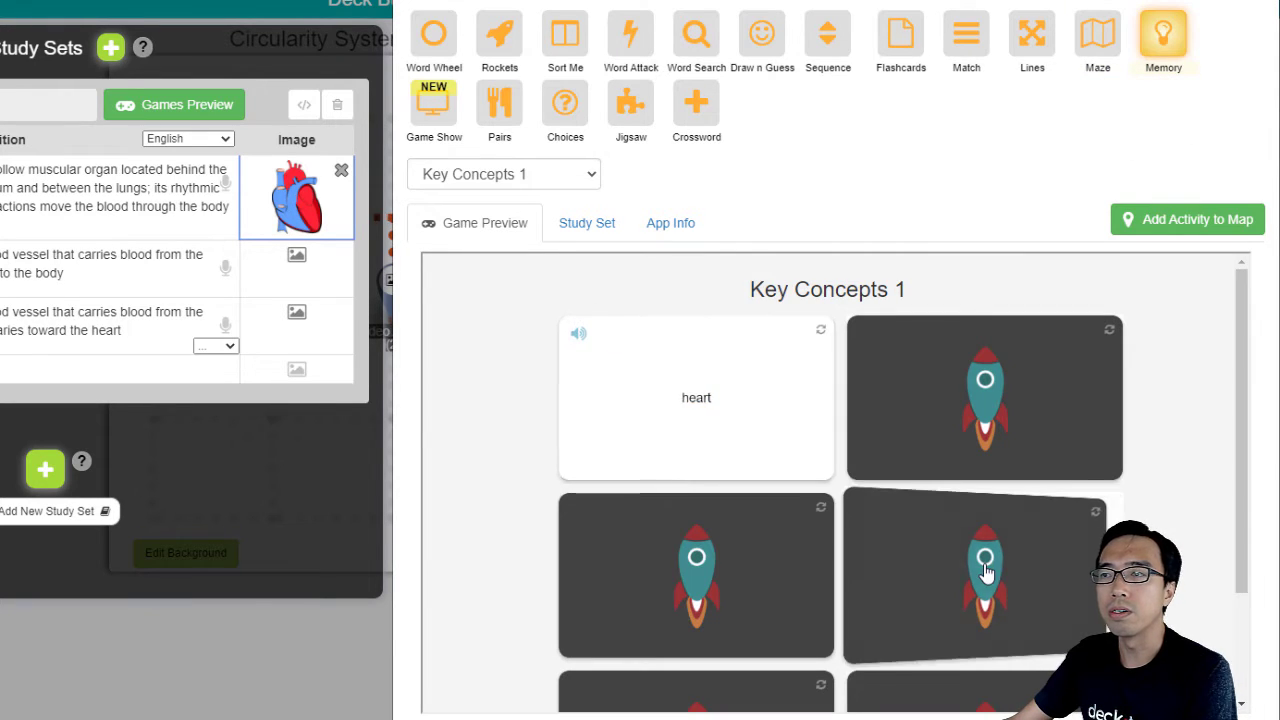
pyautogui.click(1177, 226)
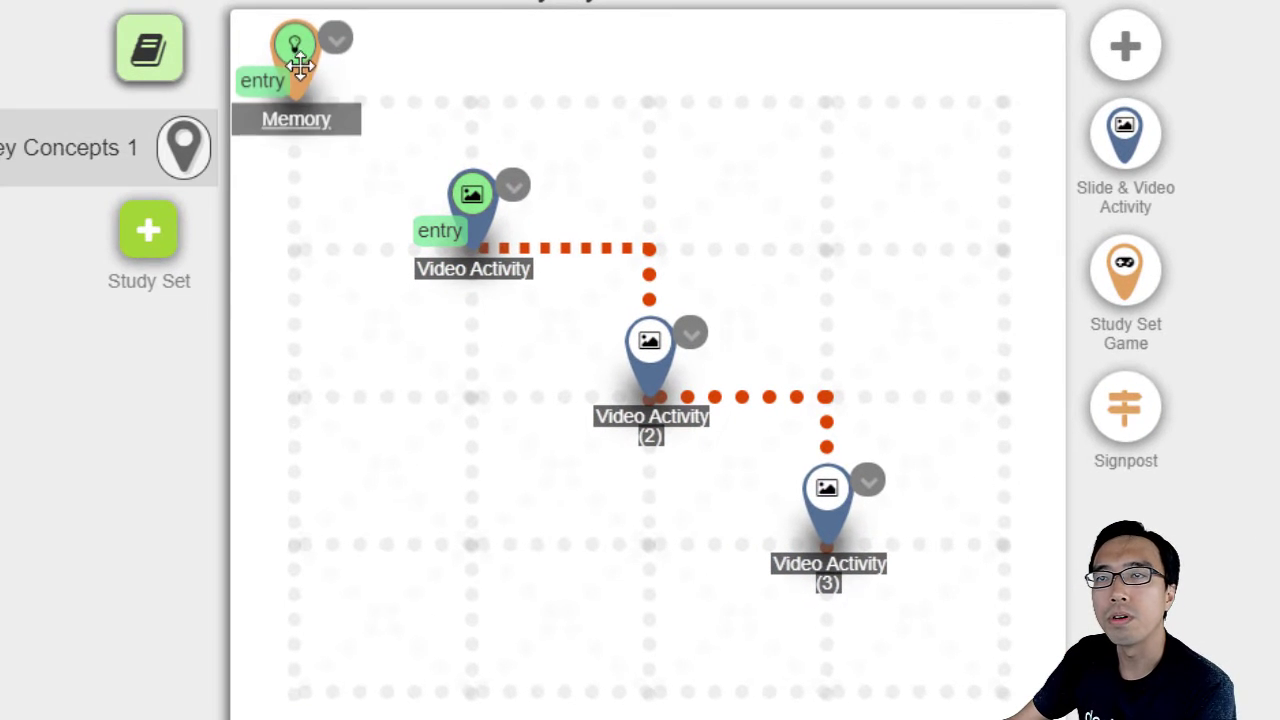
pyautogui.moveTo(284, 52); pyautogui.dragTo(664, 218)
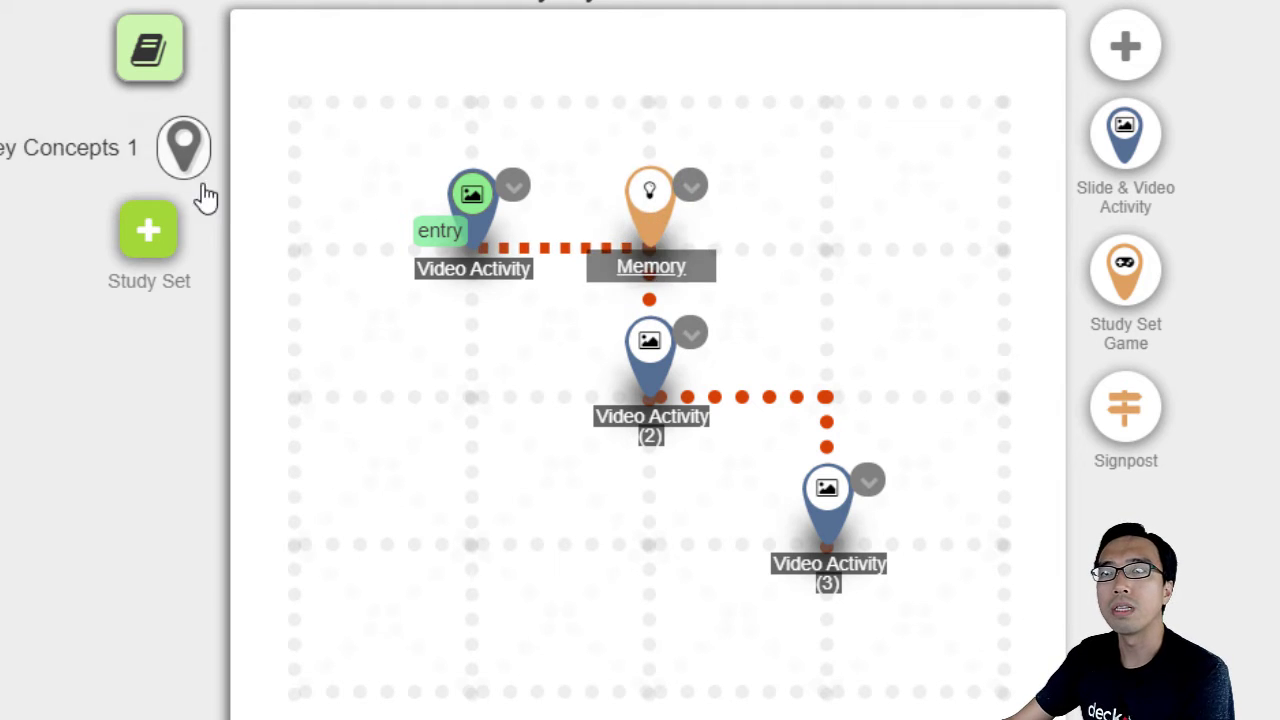
pyautogui.moveTo(170, 140); pyautogui.dragTo(825, 393)
pyautogui.moveTo(180, 149); pyautogui.dragTo(474, 547)
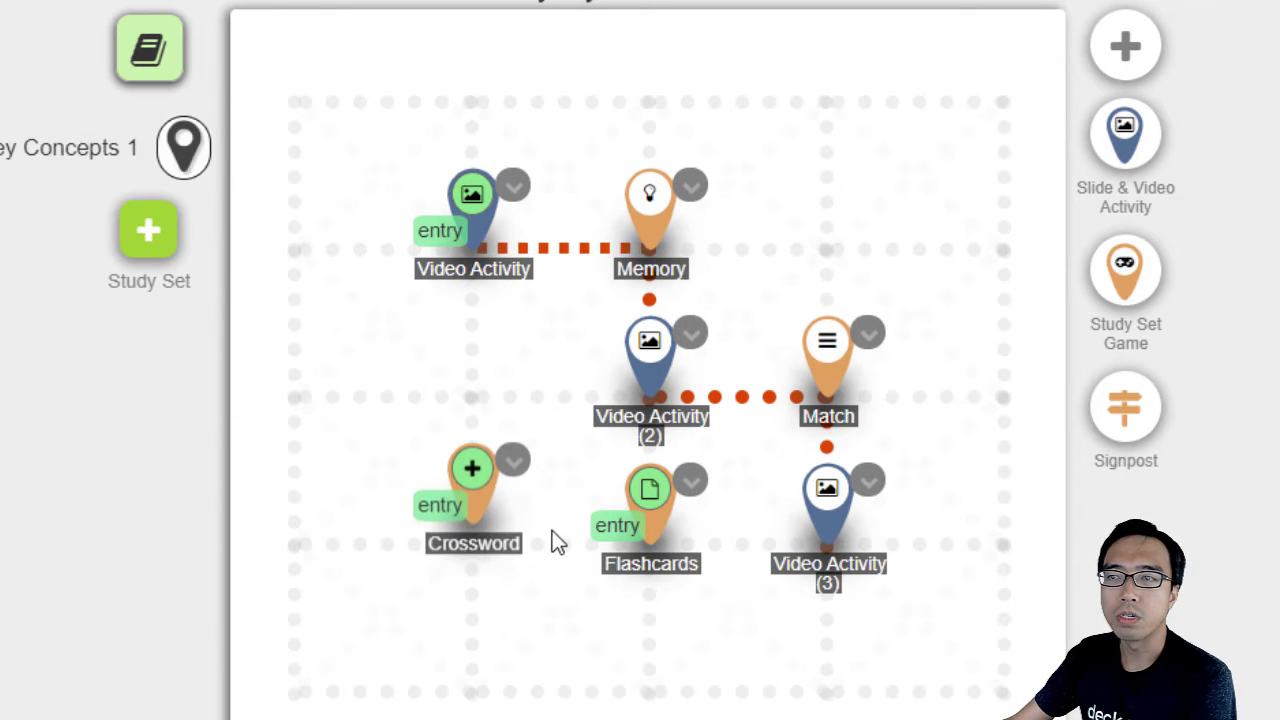
pyautogui.click(580, 530)
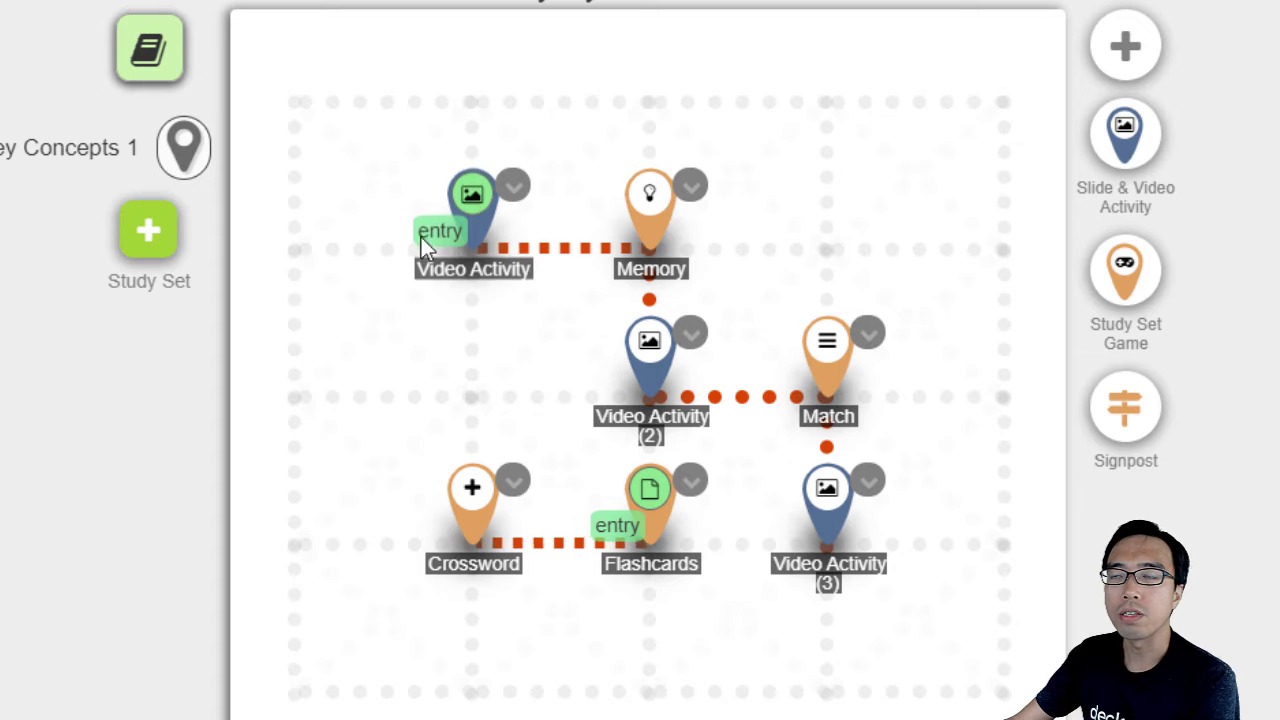
pyautogui.click(651, 216)
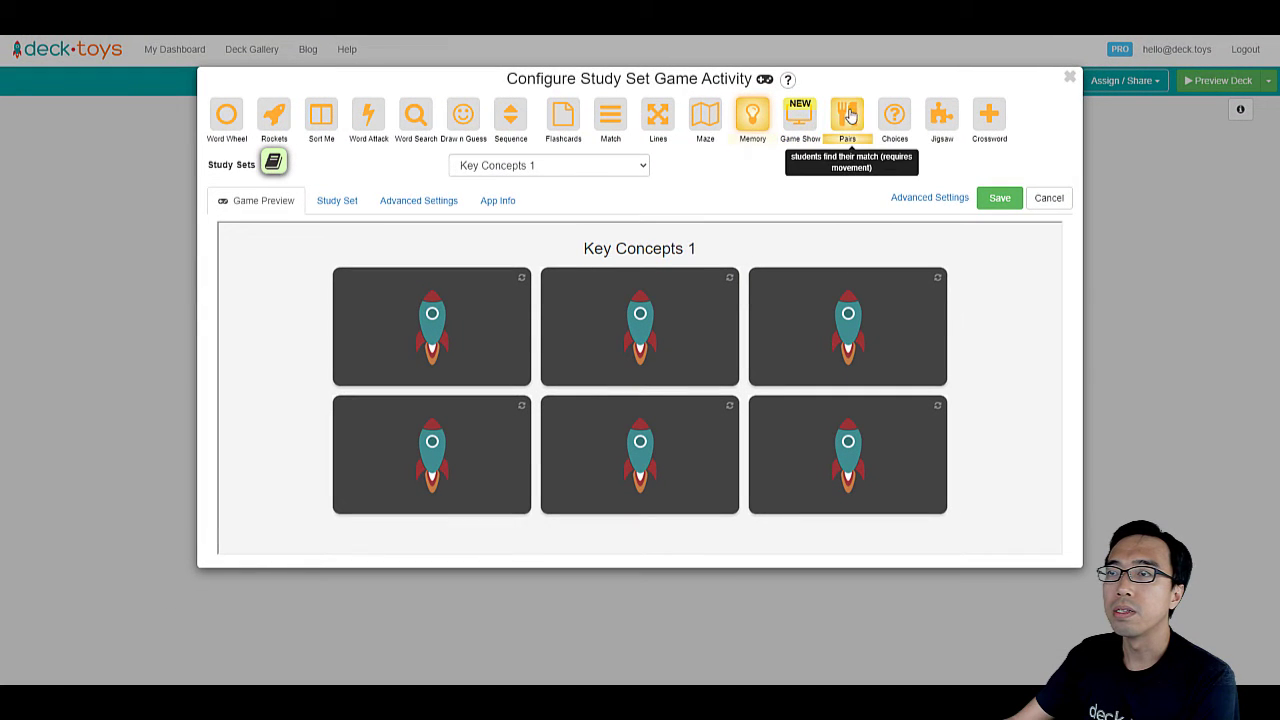
# Change the Memory node's game type to Choices and the Flashcards node's to Match, saving each
pyautogui.click(894, 115)
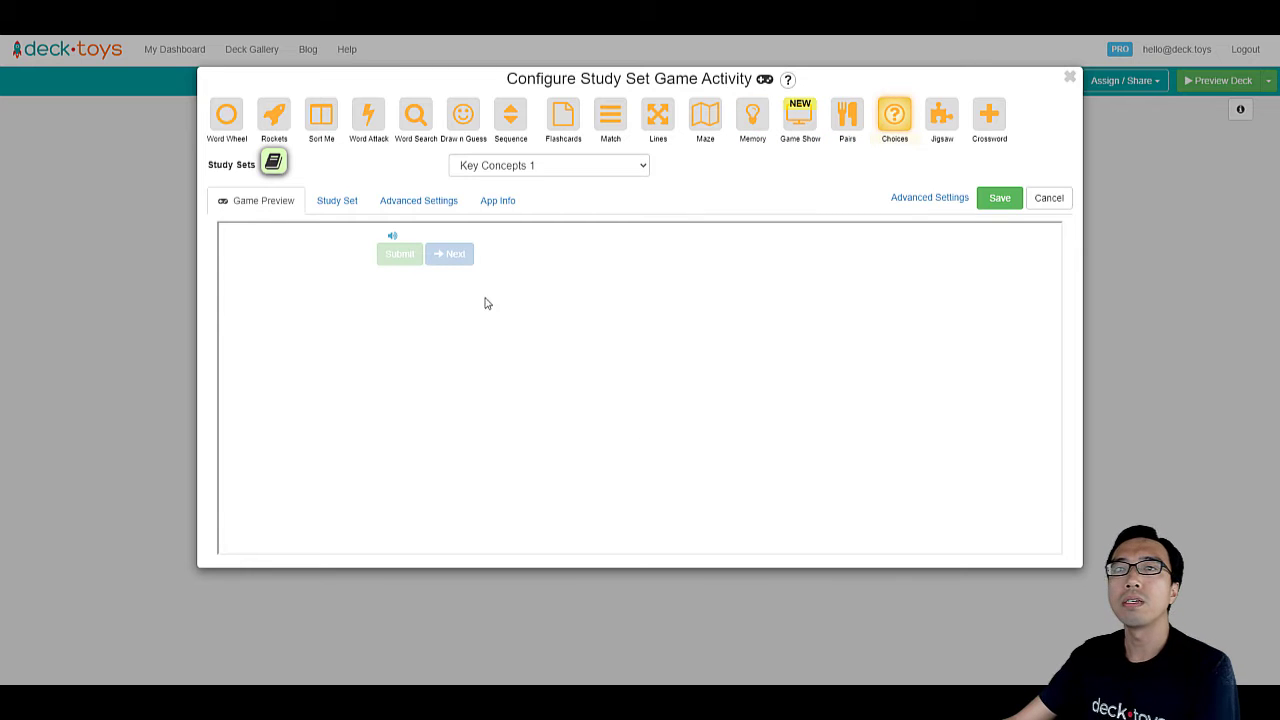
pyautogui.click(1018, 207)
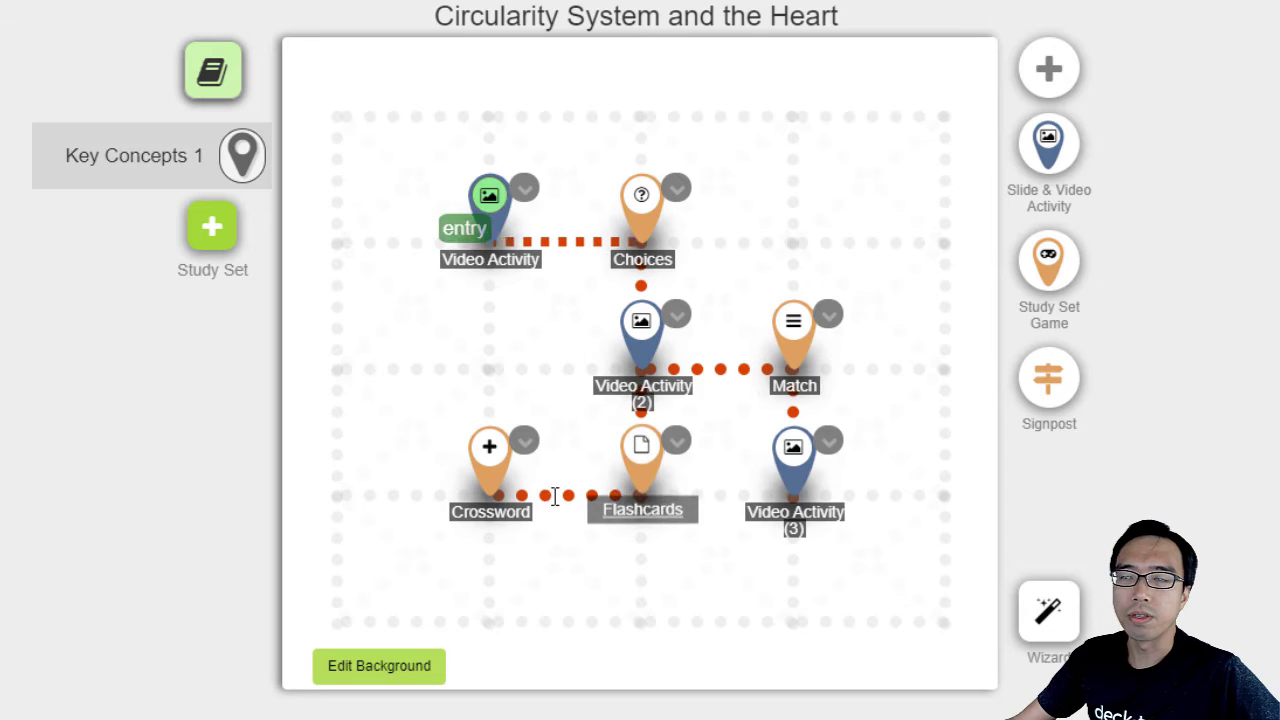
pyautogui.click(654, 462)
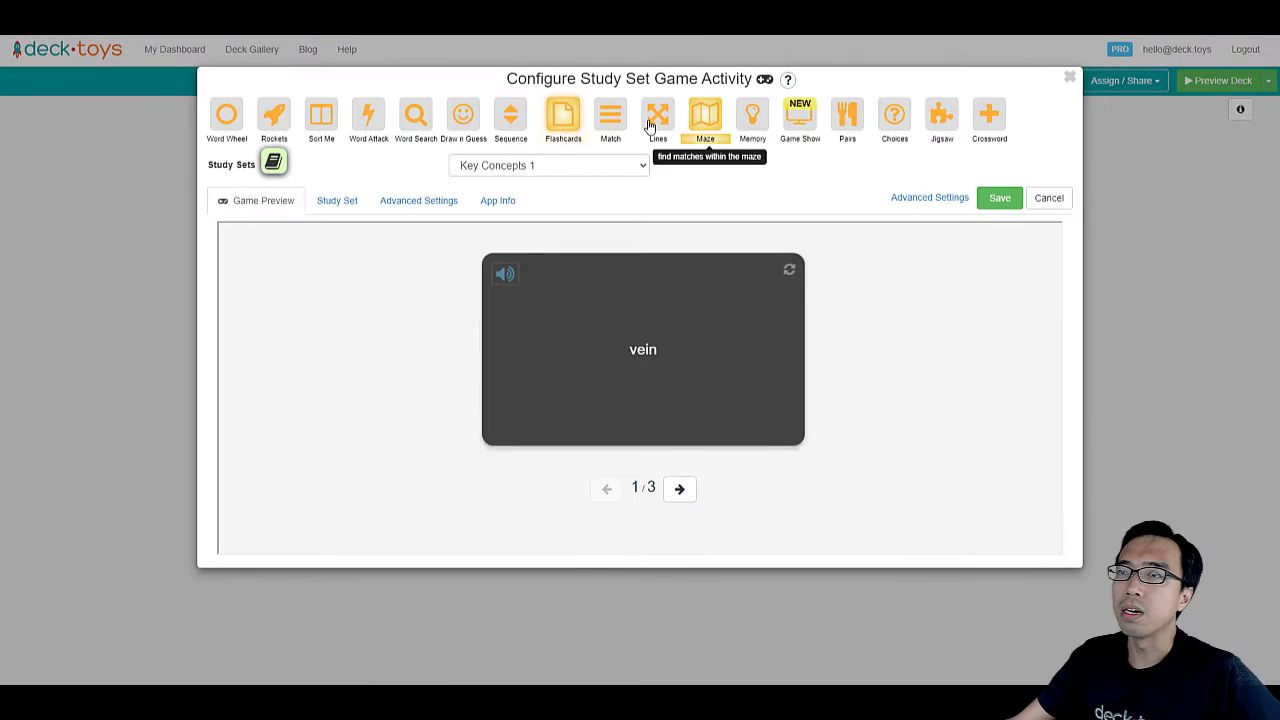
pyautogui.click(618, 122)
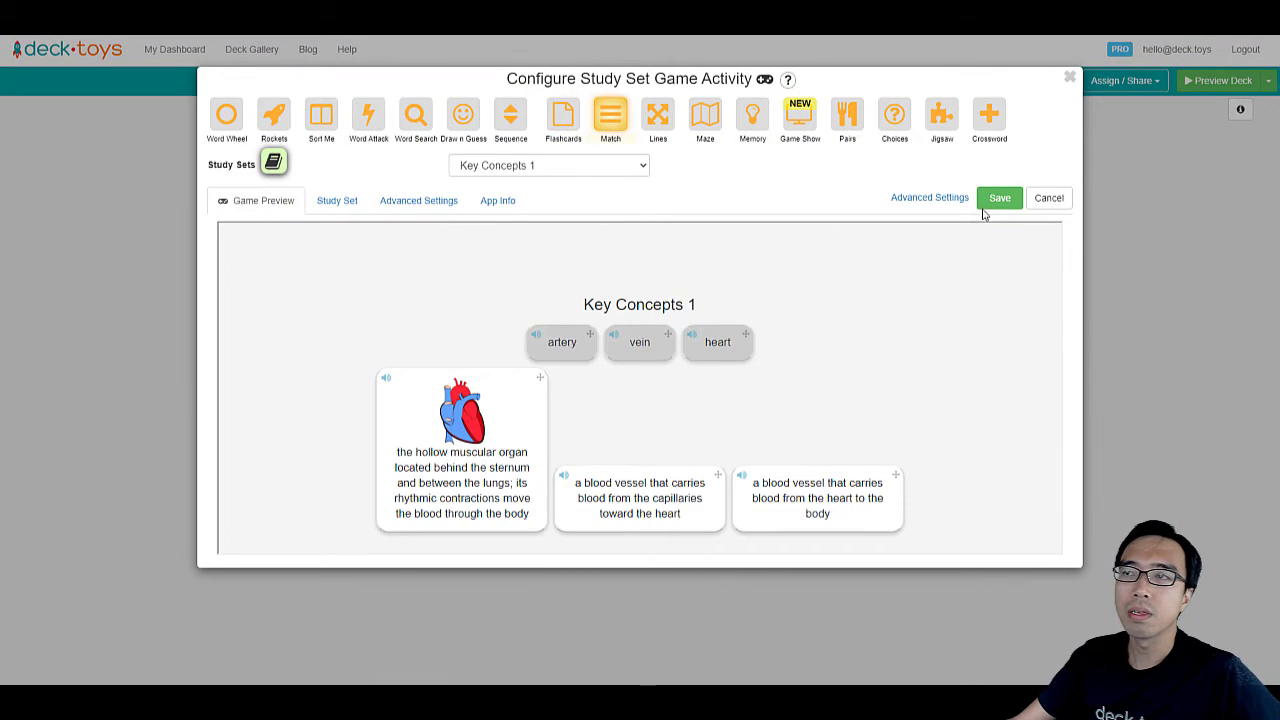
pyautogui.click(990, 199)
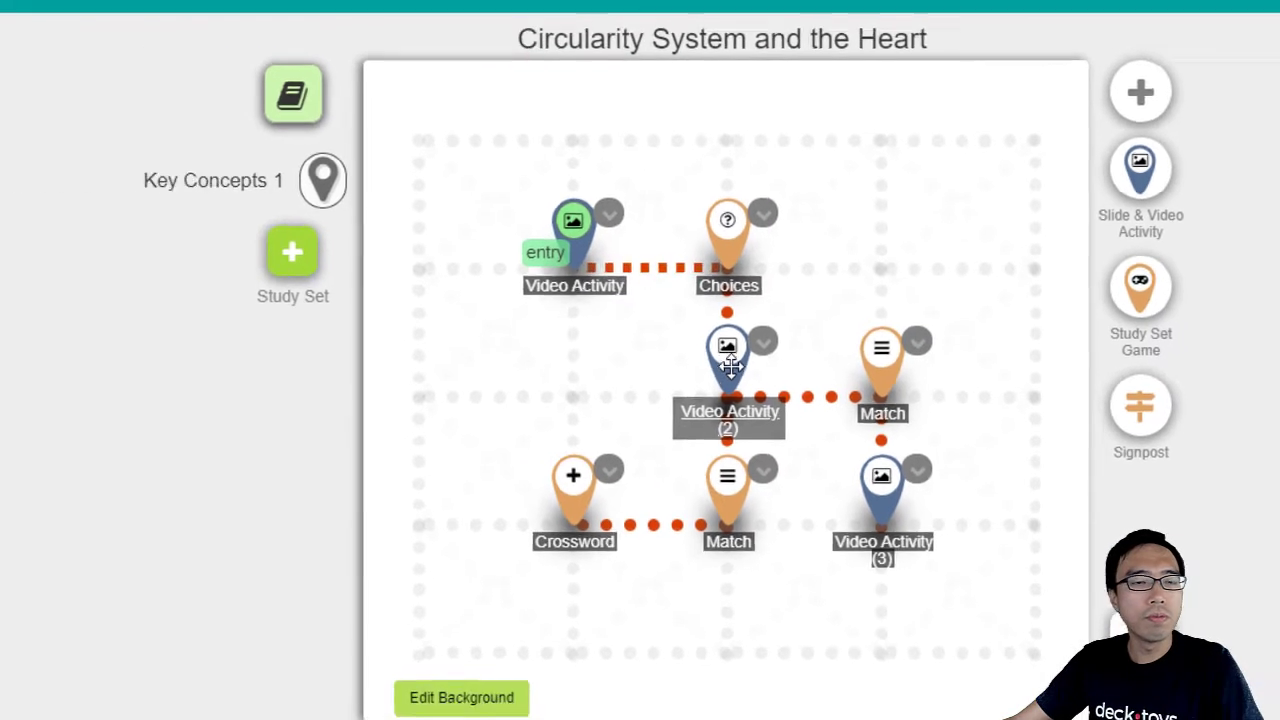
pyautogui.click(644, 388)
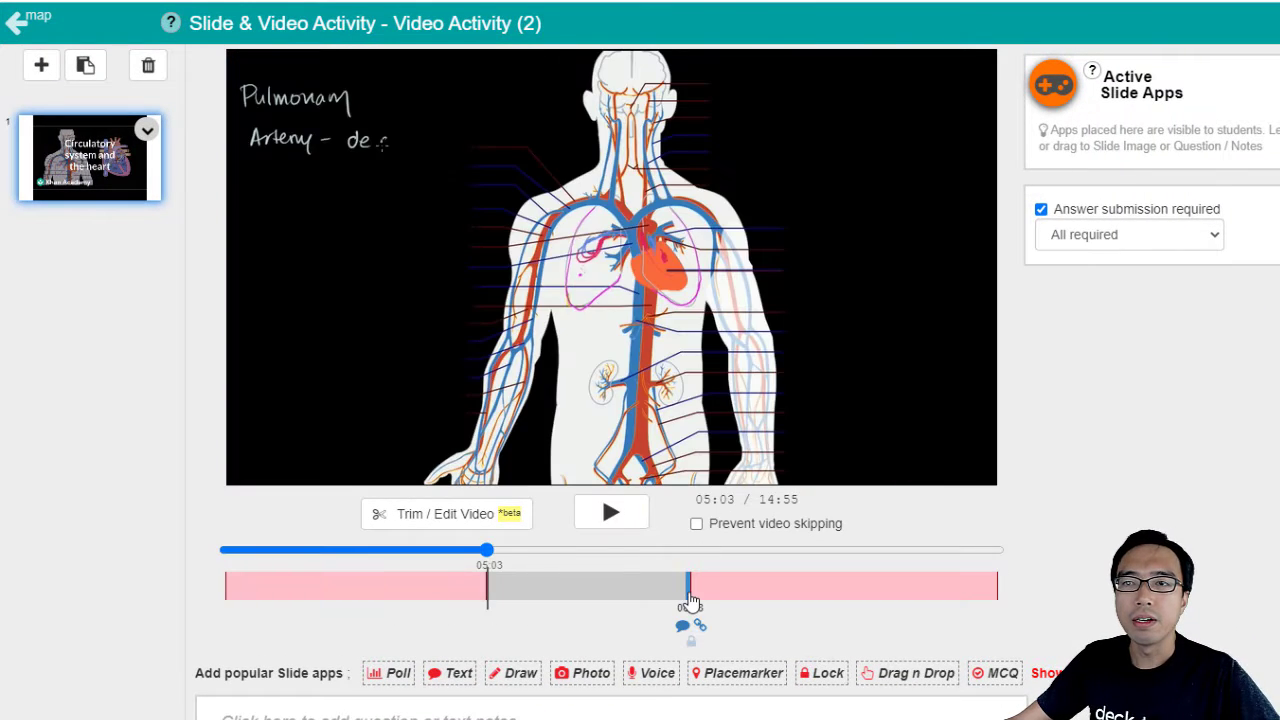
# Seek the video to 08:54, screenshot the heart diagram, and add a blank second slide
pyautogui.click(688, 586)
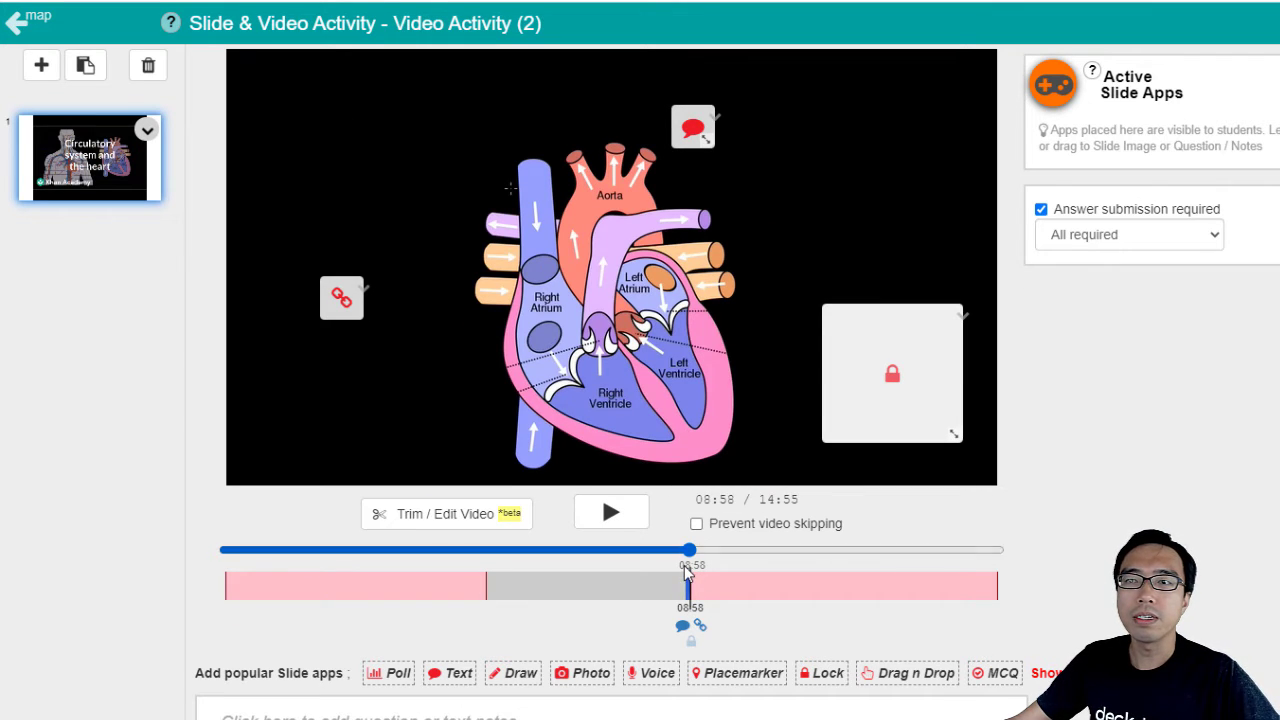
pyautogui.moveTo(691, 553); pyautogui.dragTo(685, 551)
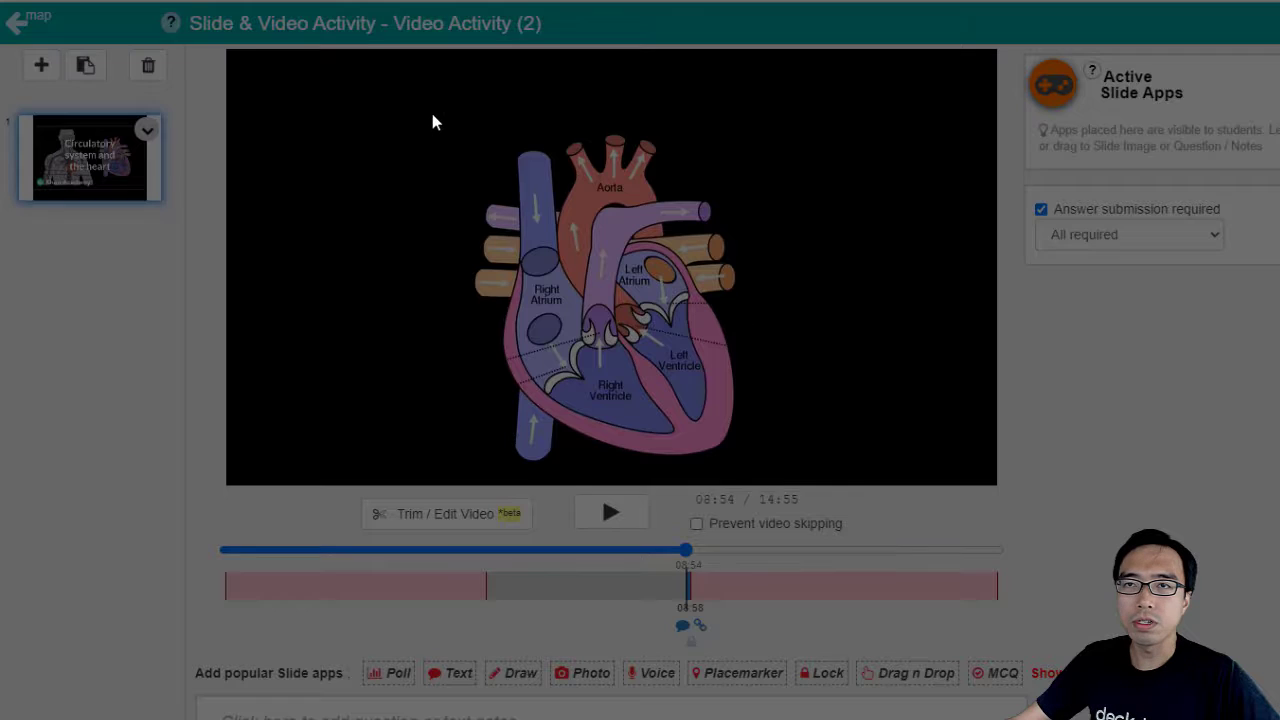
pyautogui.moveTo(432, 113); pyautogui.dragTo(796, 476)
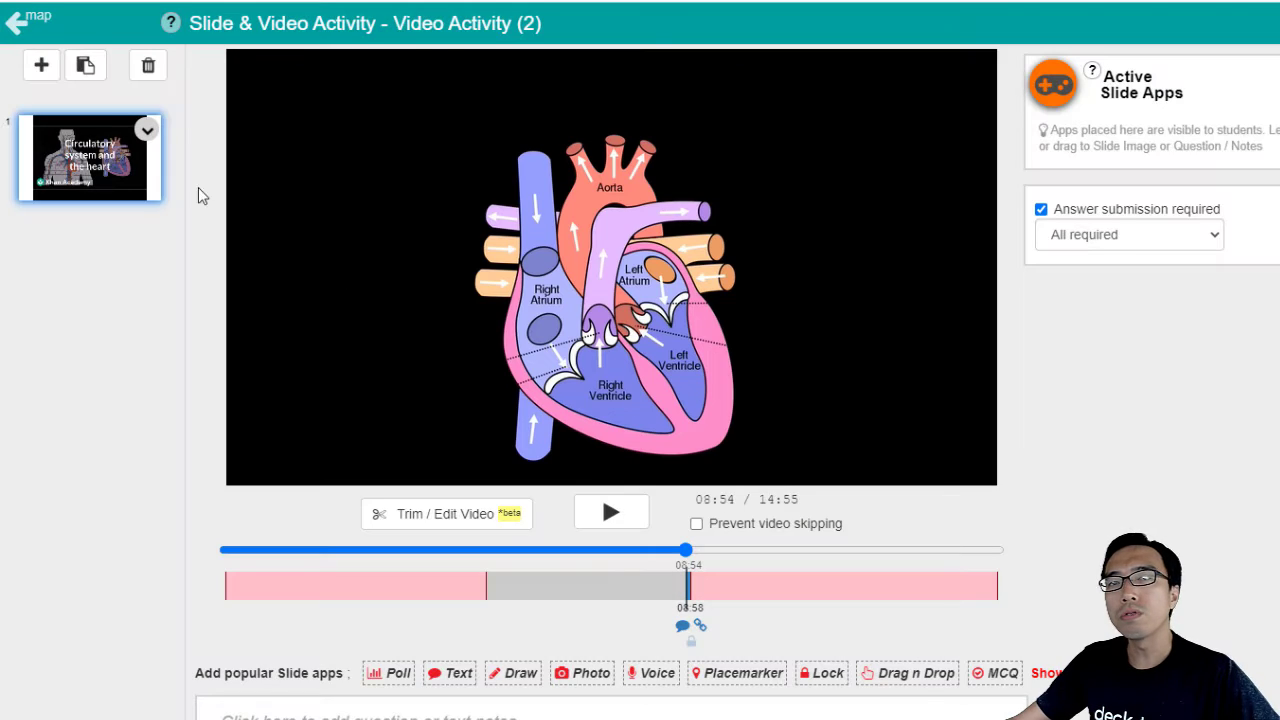
pyautogui.click(42, 68)
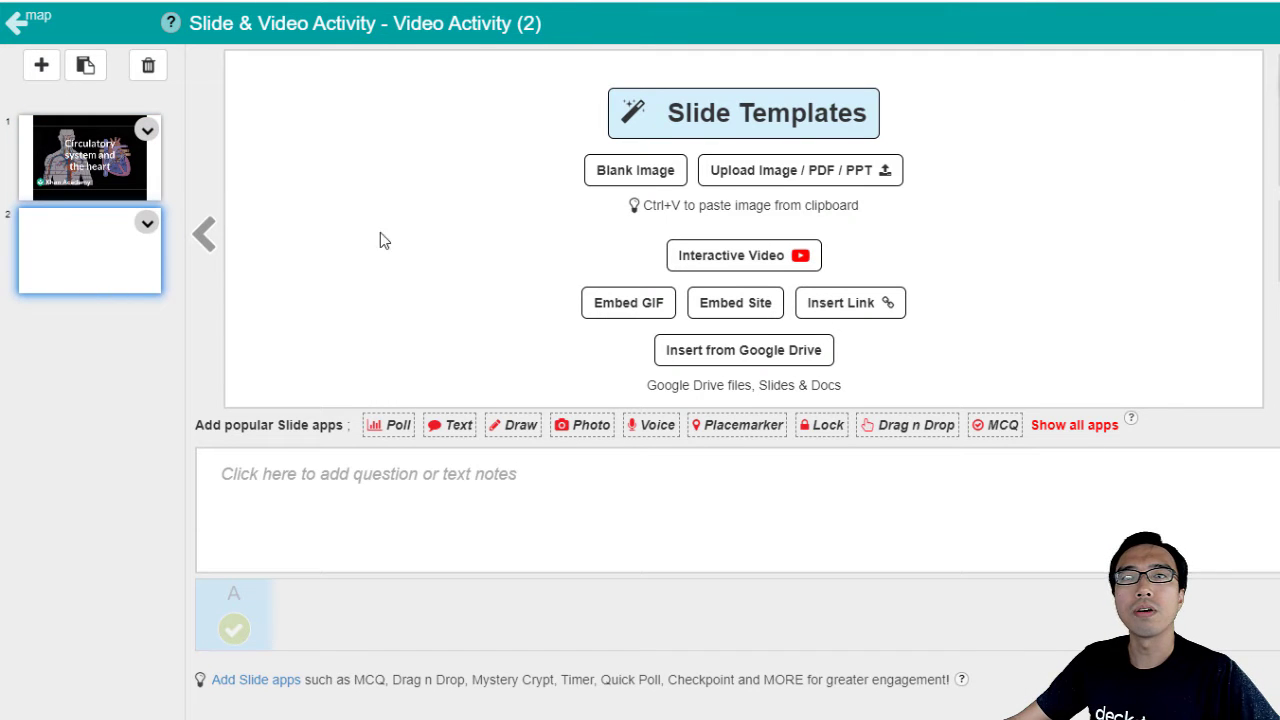
# Paste the captured heart diagram onto slide 2 and confirm the upload
pyautogui.hotkey('ctrl', 'v')
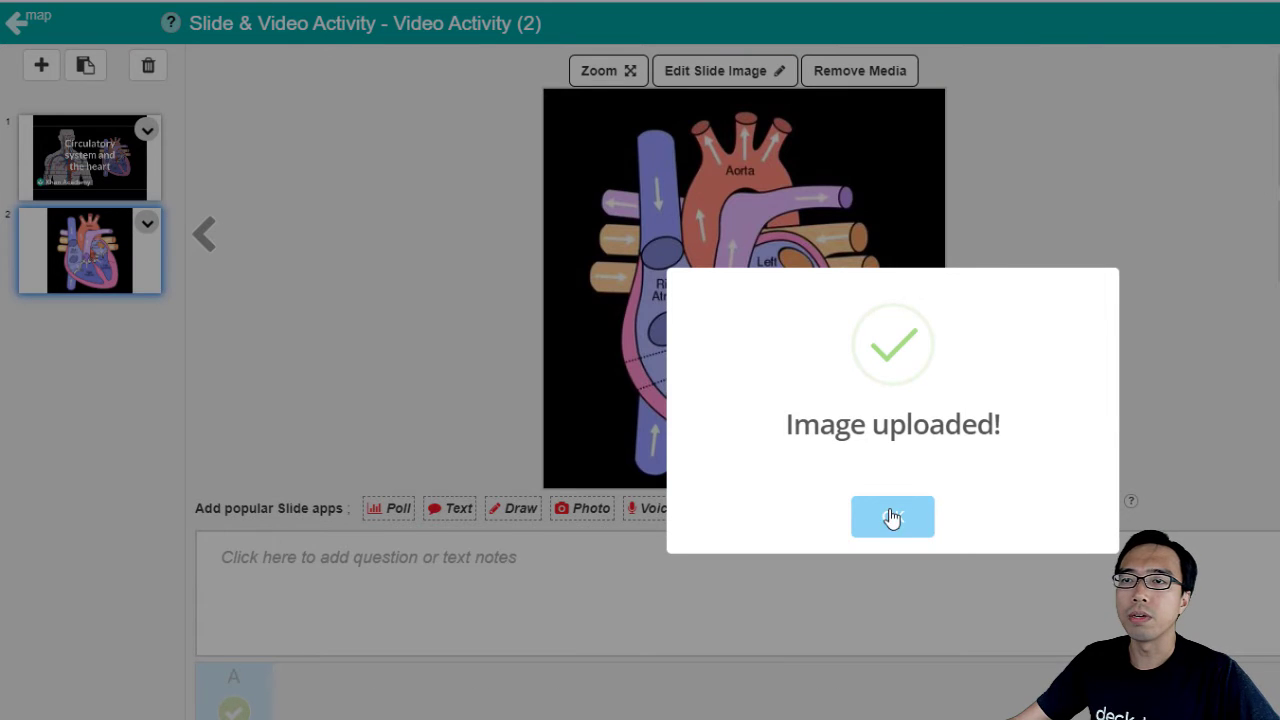
pyautogui.click(889, 517)
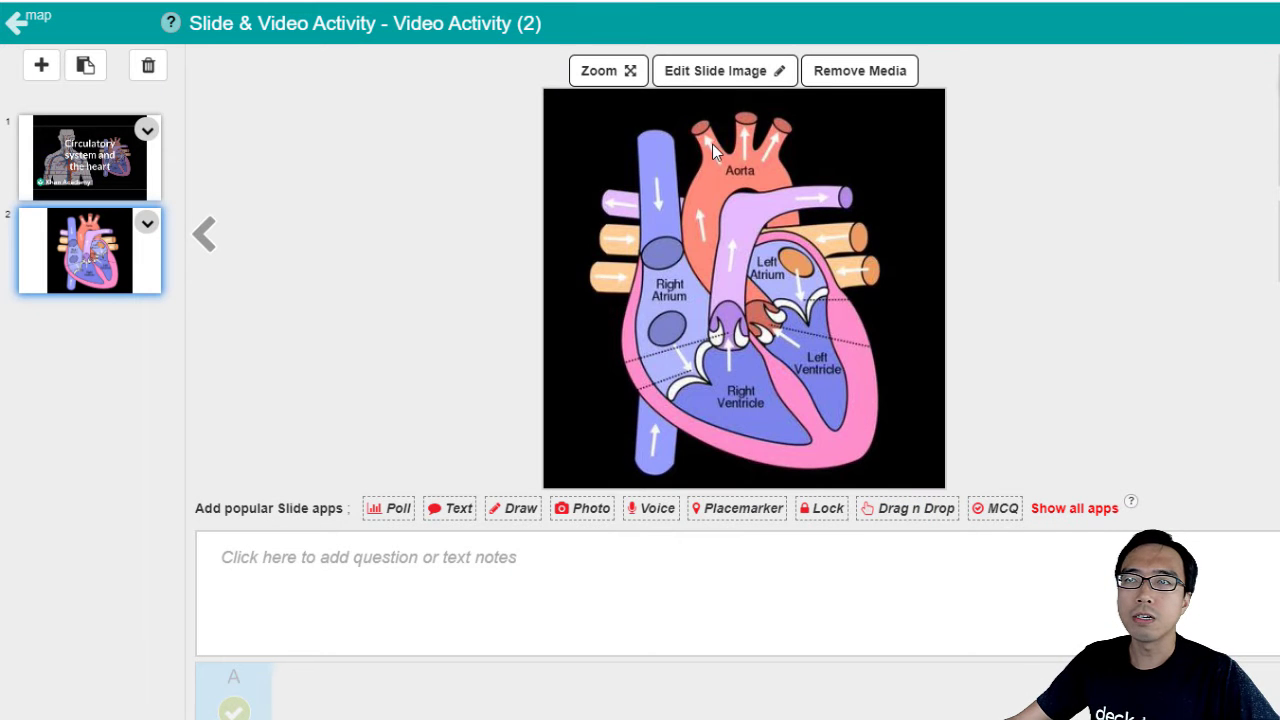
pyautogui.click(716, 72)
pyautogui.scroll(-3, 690, 290)
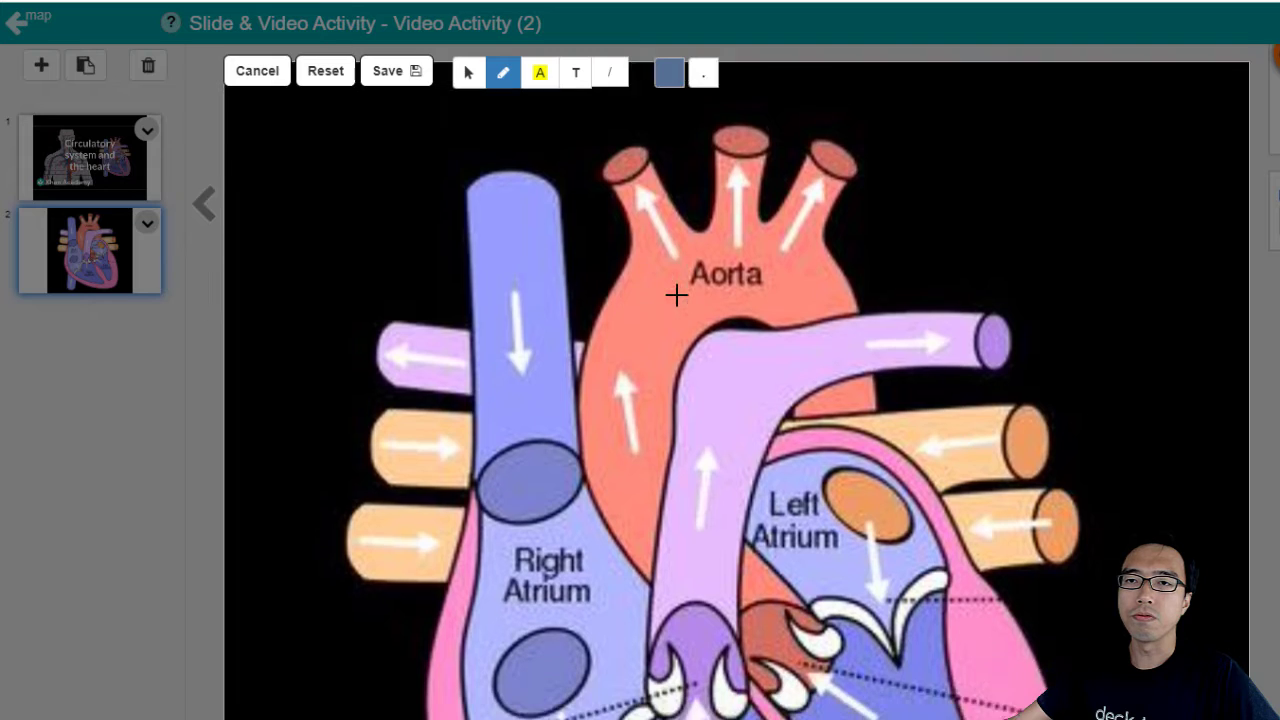
pyautogui.scroll(2, 534, 260)
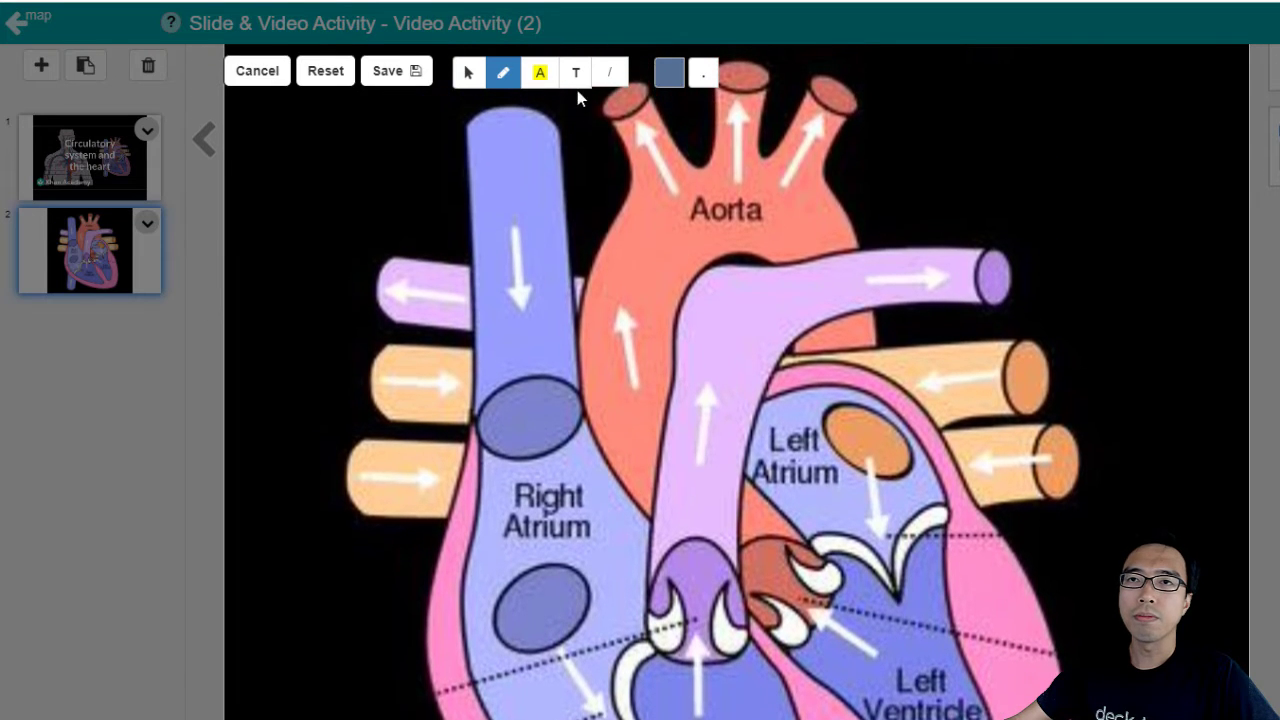
# Mark the heart's veins in white, save the image, and add a Draw response app
pyautogui.click(680, 74)
pyautogui.click(690, 108)
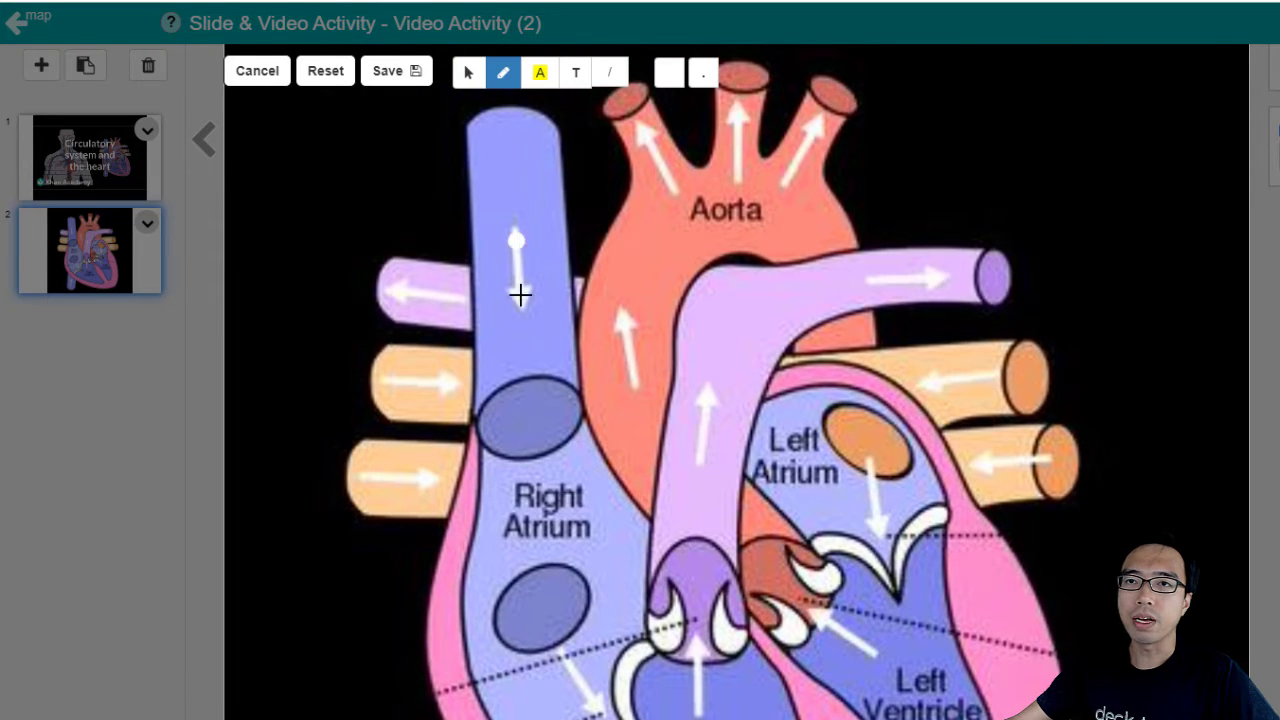
pyautogui.scroll(-4, 563, 403)
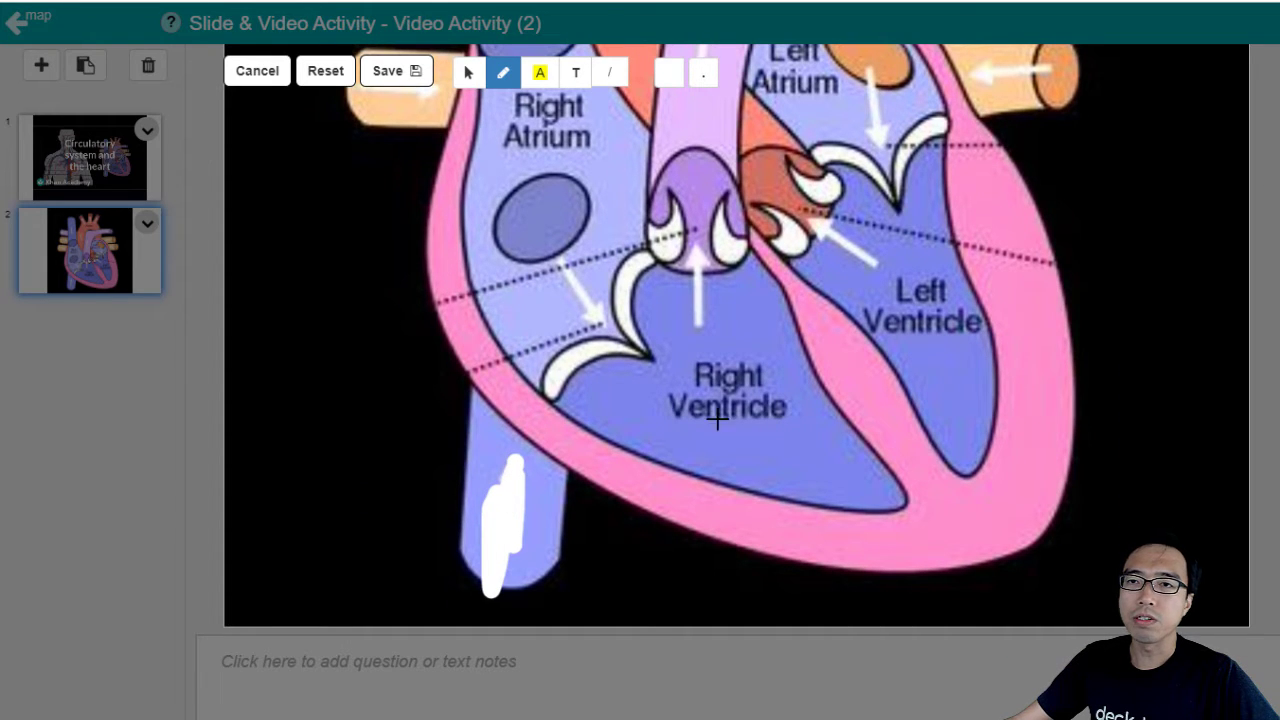
pyautogui.click(395, 72)
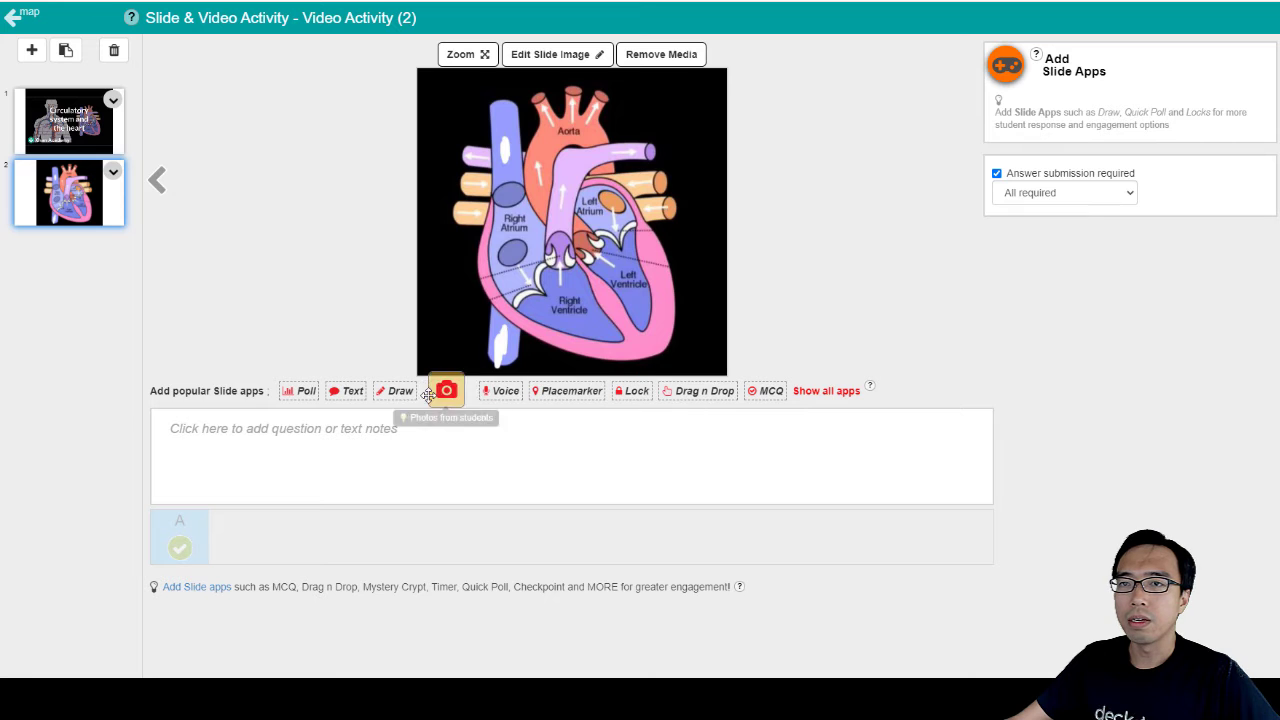
pyautogui.click(394, 391)
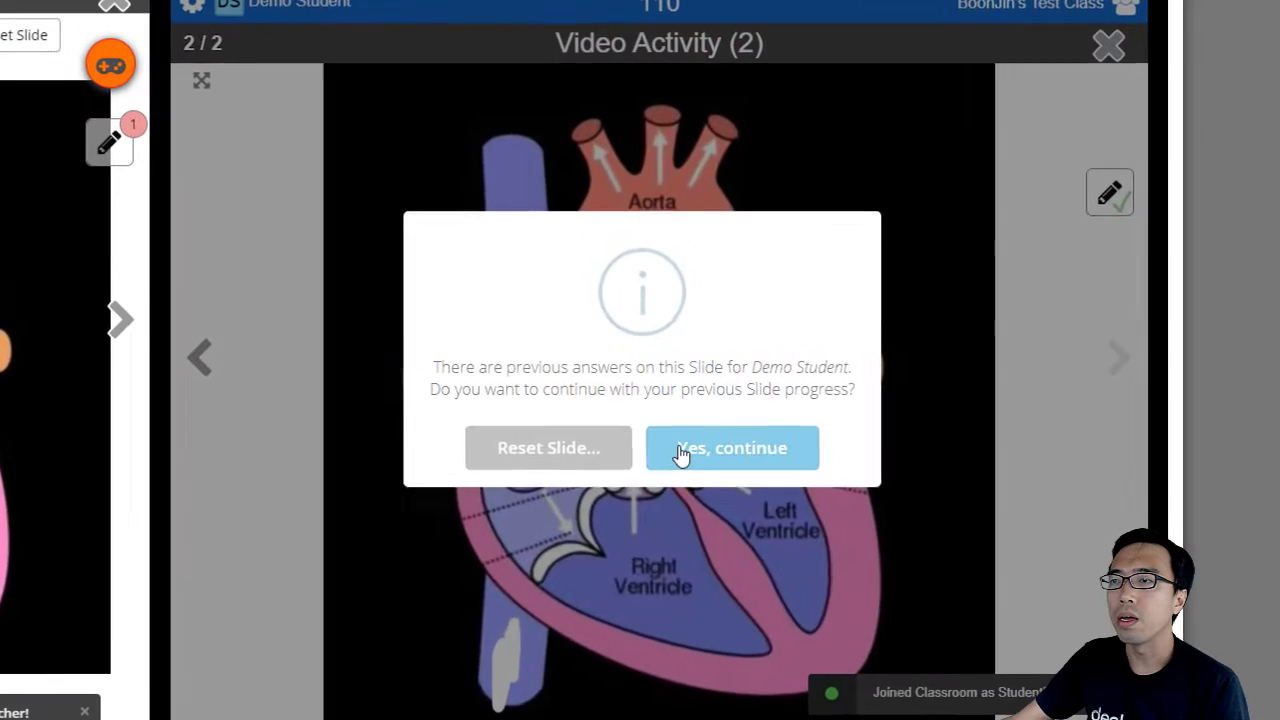
# As the demo student, submit the red-arrow heart drawing, then review and close the Draw submissions
pyautogui.click(876, 418)
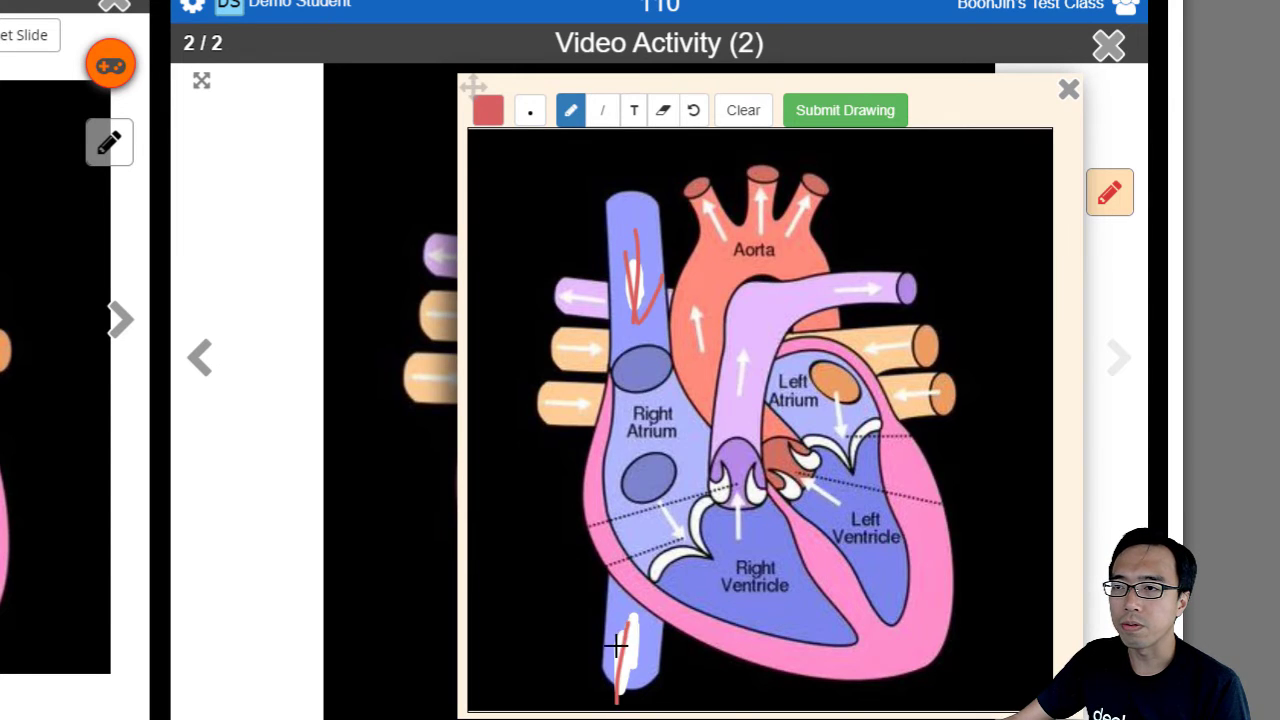
pyautogui.click(845, 118)
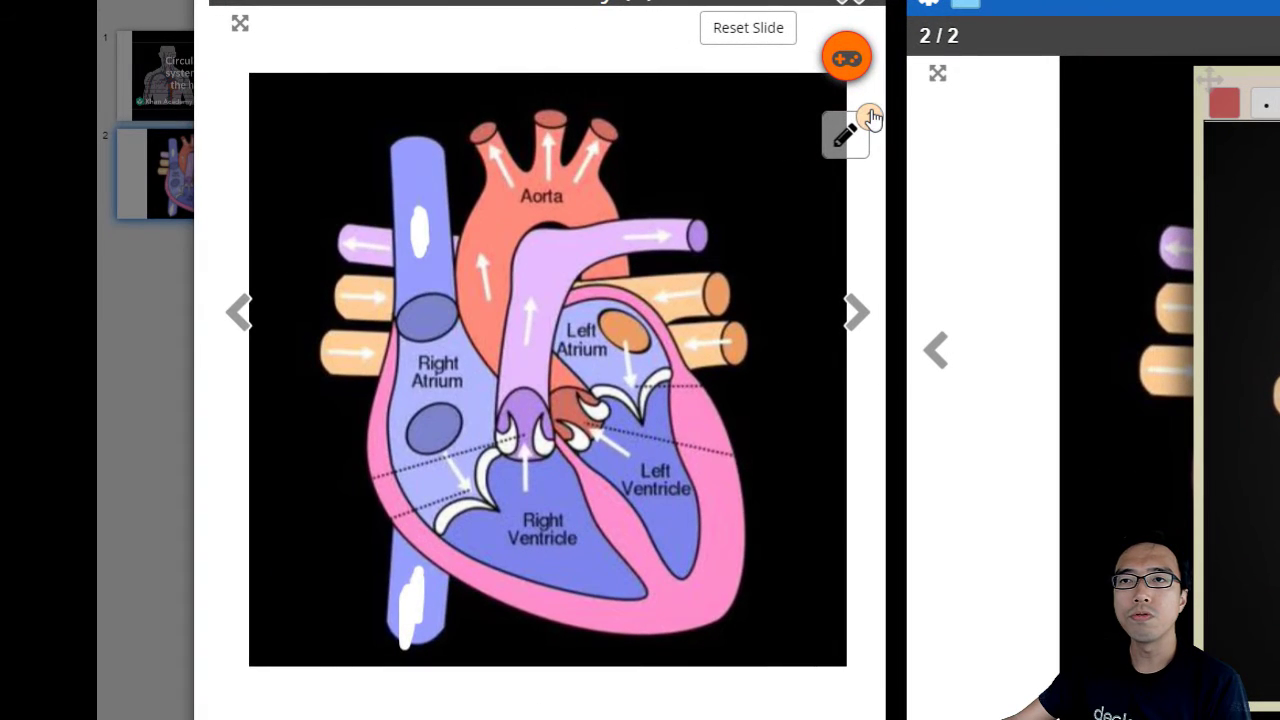
pyautogui.click(870, 117)
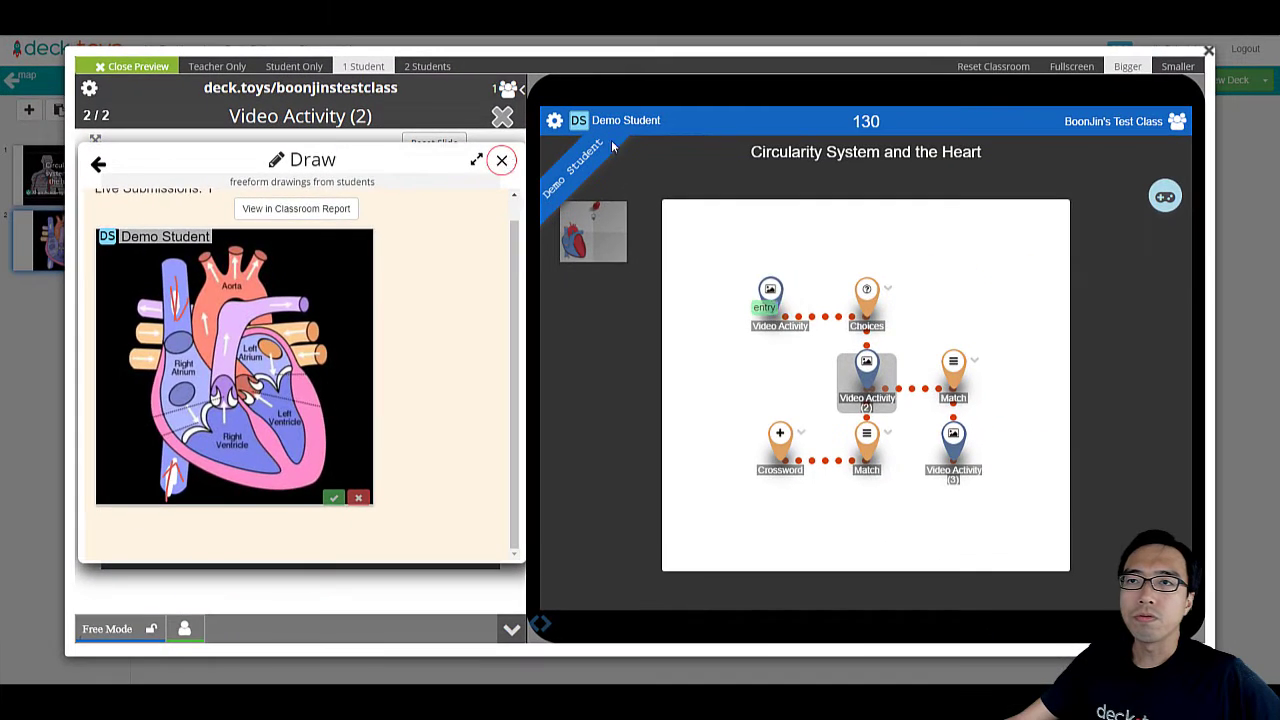
pyautogui.click(502, 160)
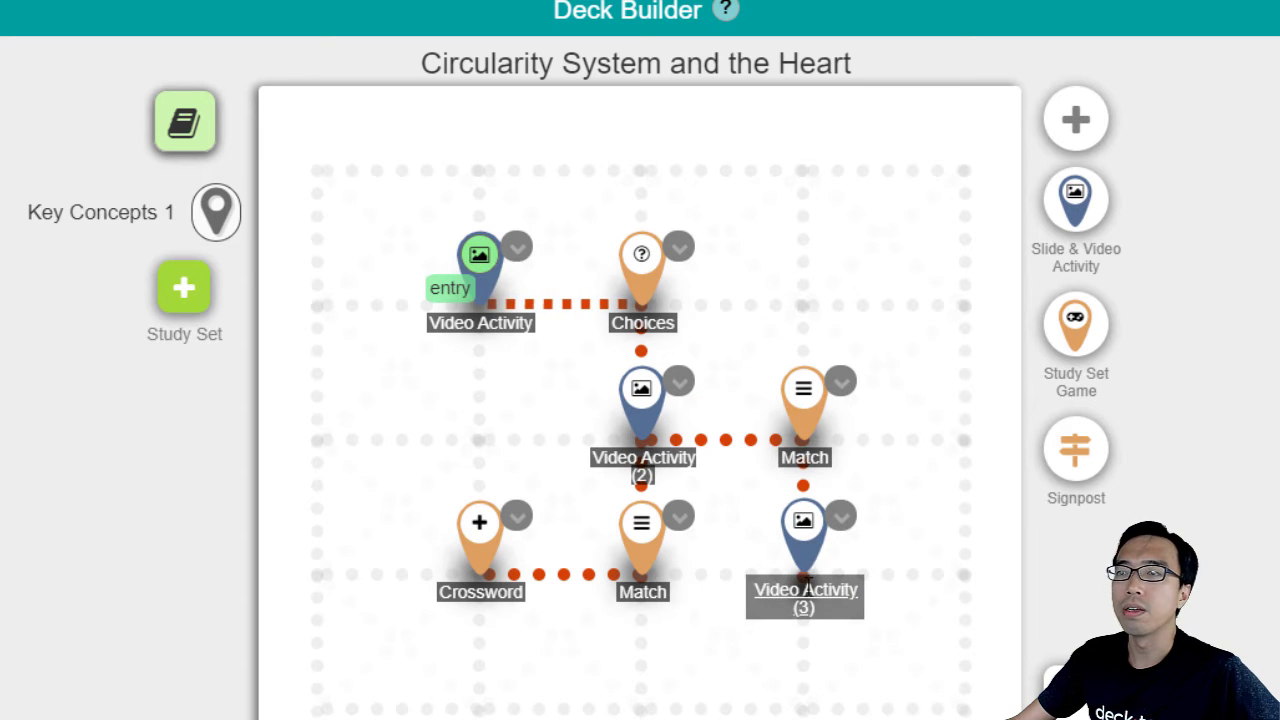
# Place a Voice app at 14:55 of Video Activity (3) asking 'What you have learnt about the heart?'
pyautogui.click(807, 565)
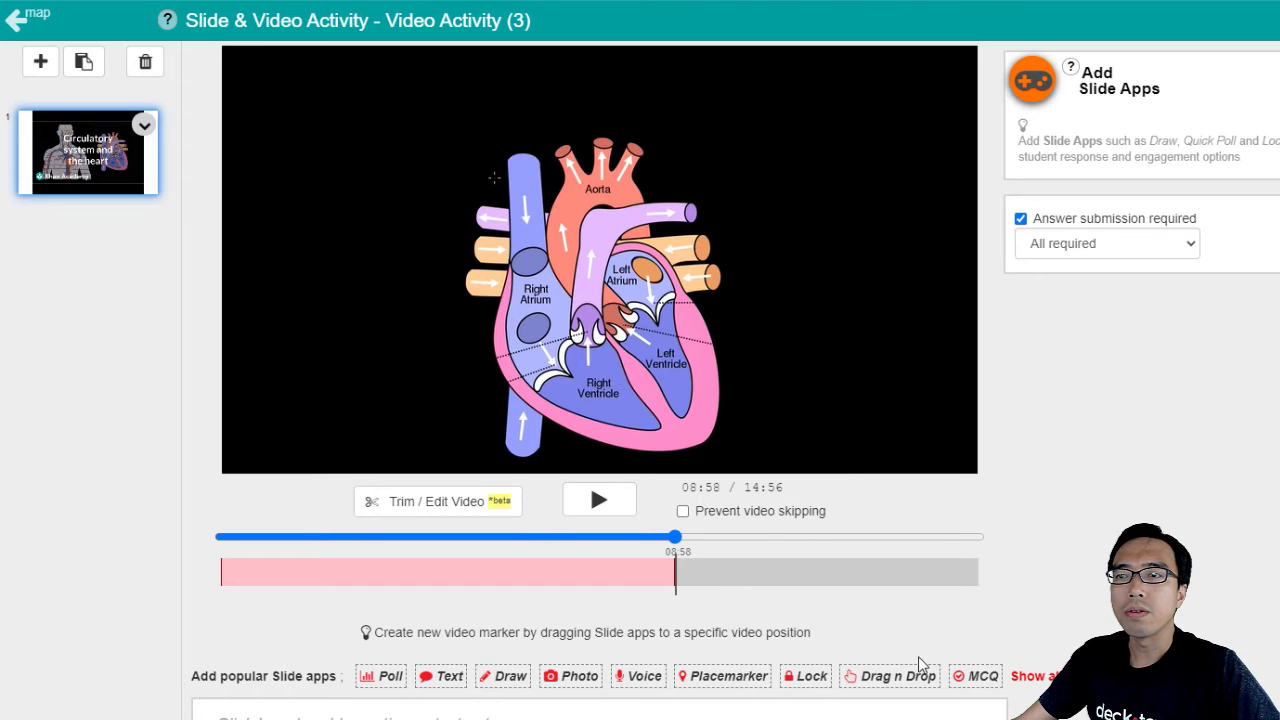
pyautogui.moveTo(637, 675); pyautogui.dragTo(636, 677)
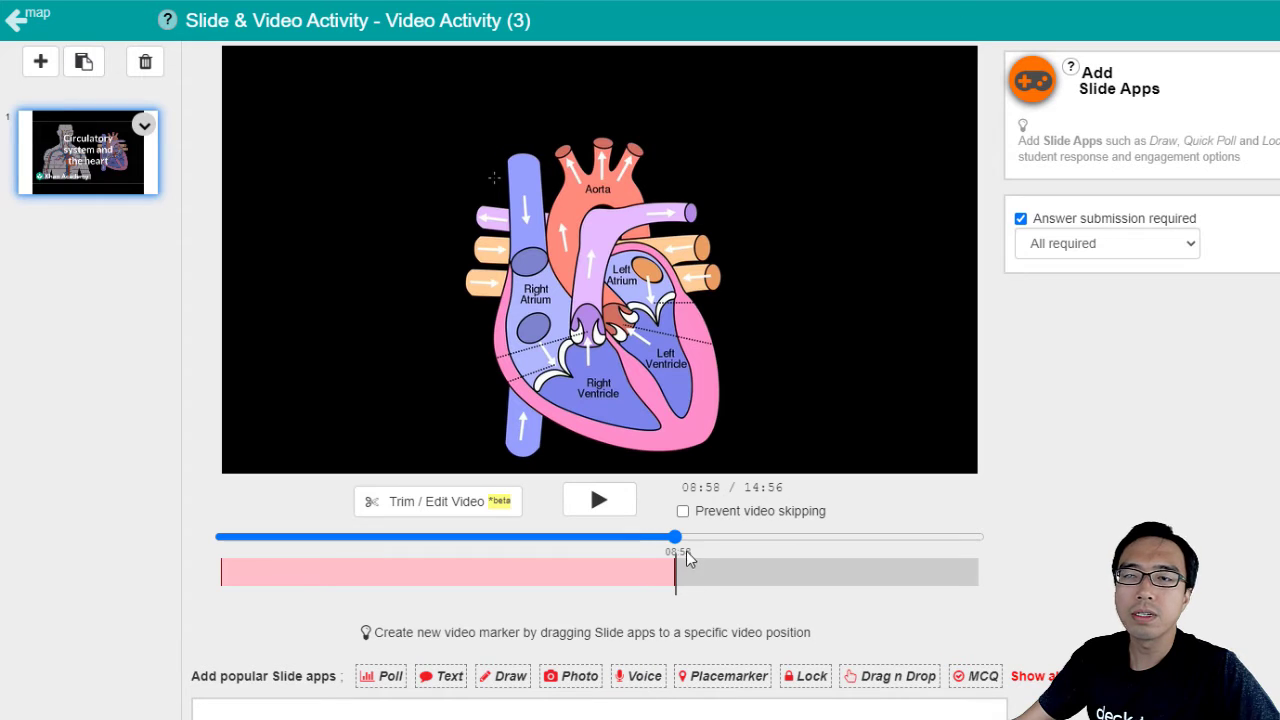
pyautogui.moveTo(675, 545); pyautogui.dragTo(975, 537)
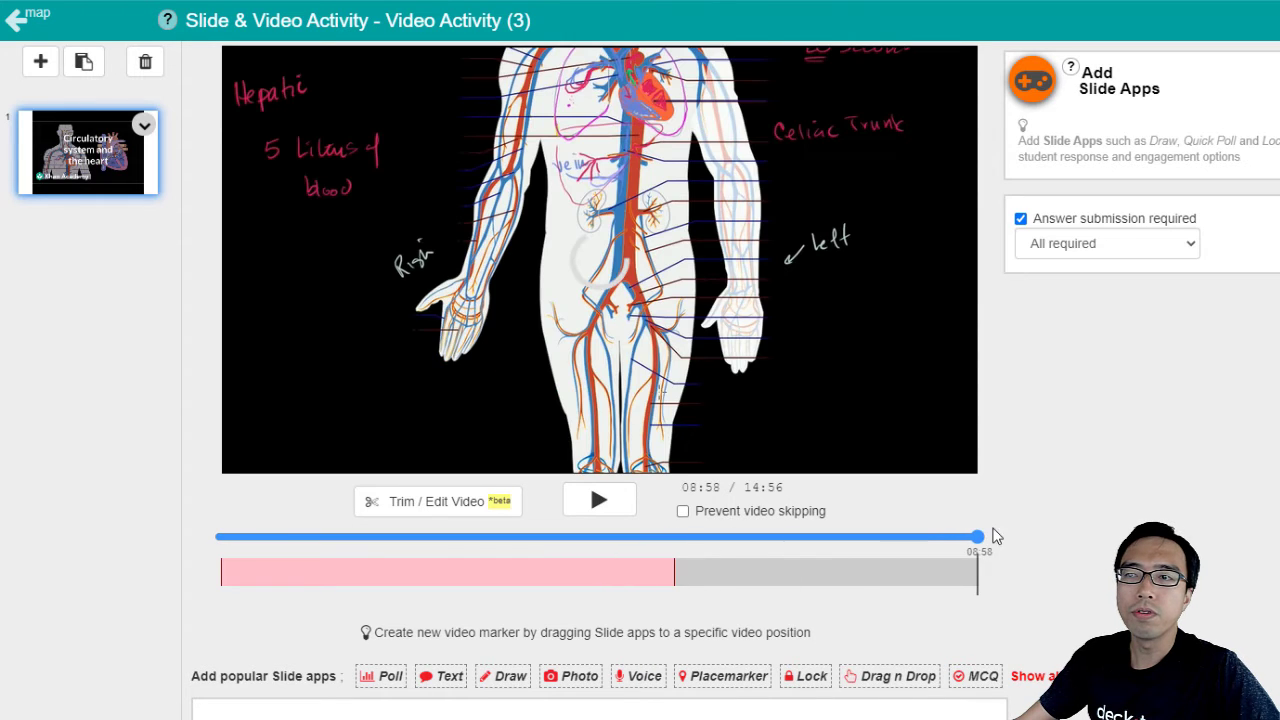
pyautogui.moveTo(636, 677)
pyautogui.mouseDown()
pyautogui.moveTo(760, 545)
pyautogui.moveTo(822, 304)
pyautogui.mouseUp()
pyautogui.moveTo(923, 425); pyautogui.dragTo(948, 444)
pyautogui.click(891, 337)
pyautogui.write('What you have learnt about the heart?')
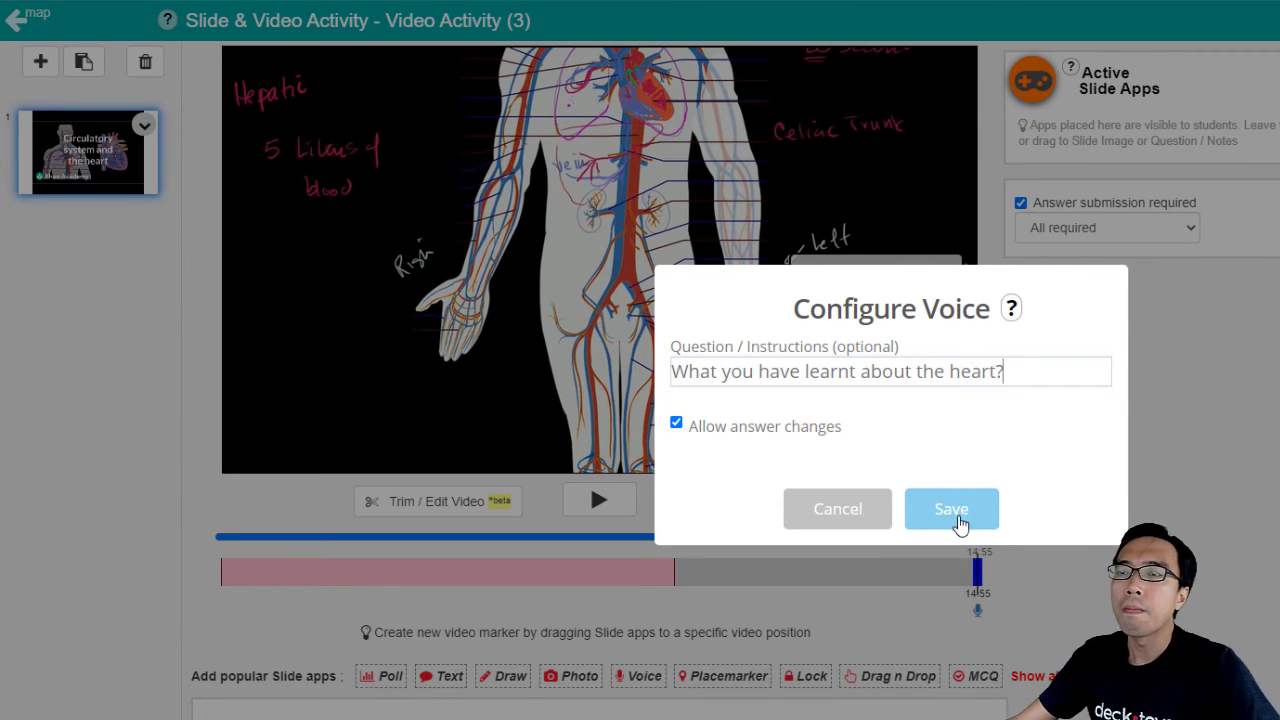
pyautogui.click(951, 511)
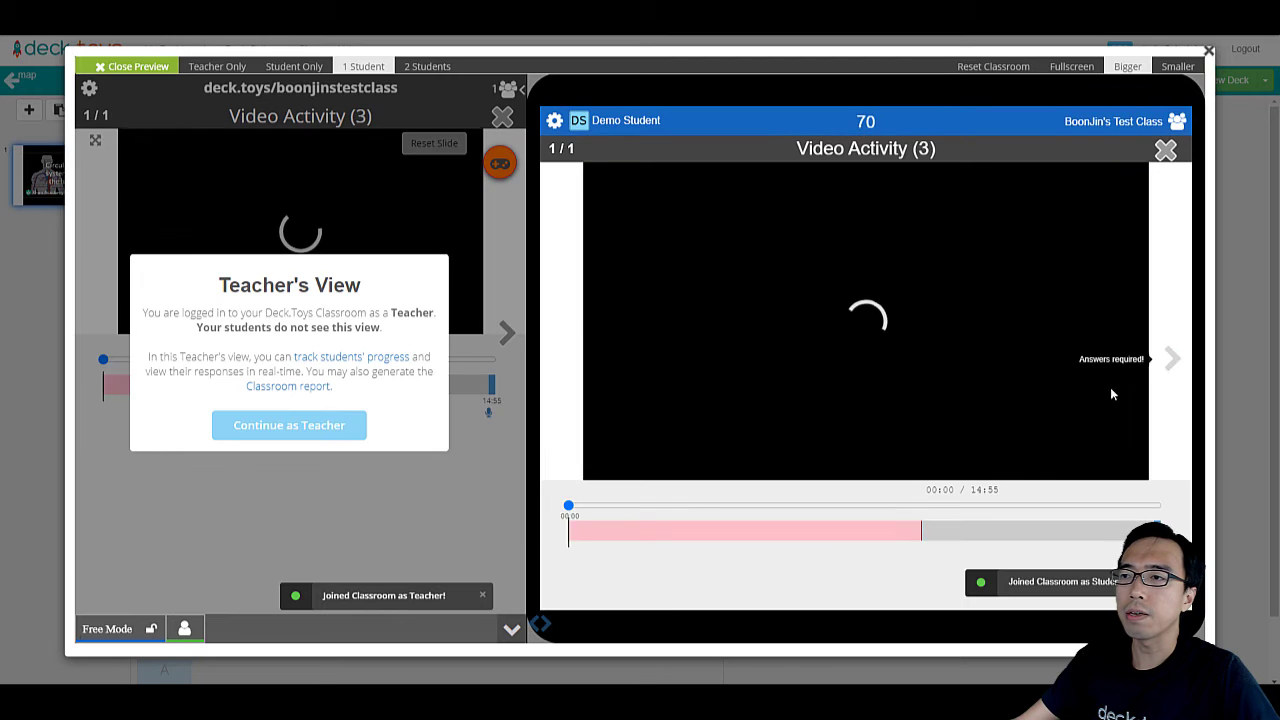
# As the demo student, skip to the video's end and submit a recorded voice answer
pyautogui.click(1009, 513)
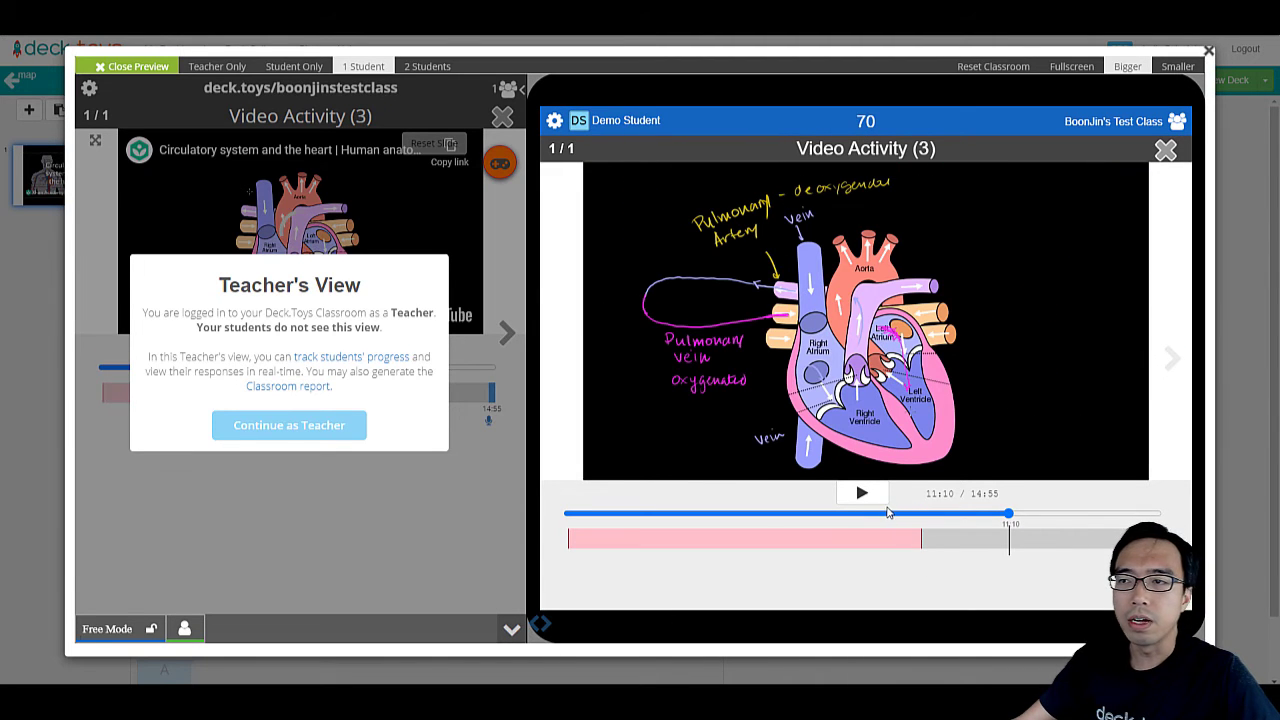
pyautogui.click(1105, 513)
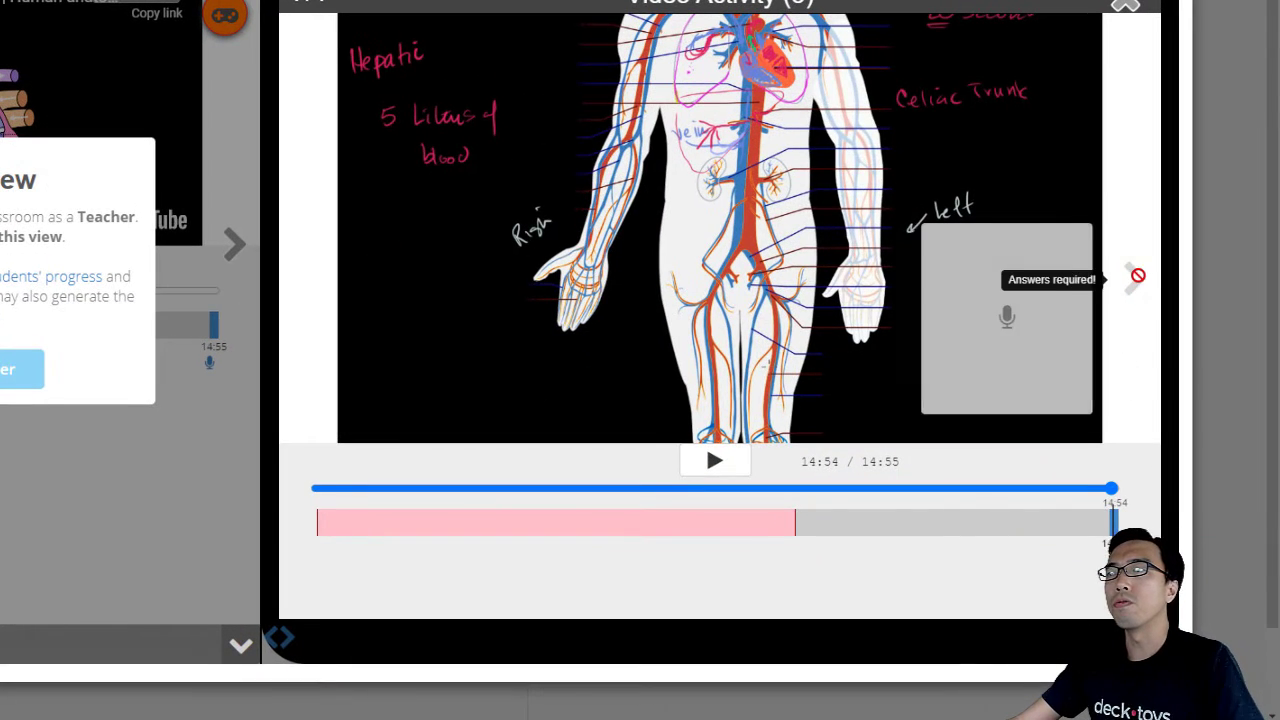
pyautogui.click(1047, 300)
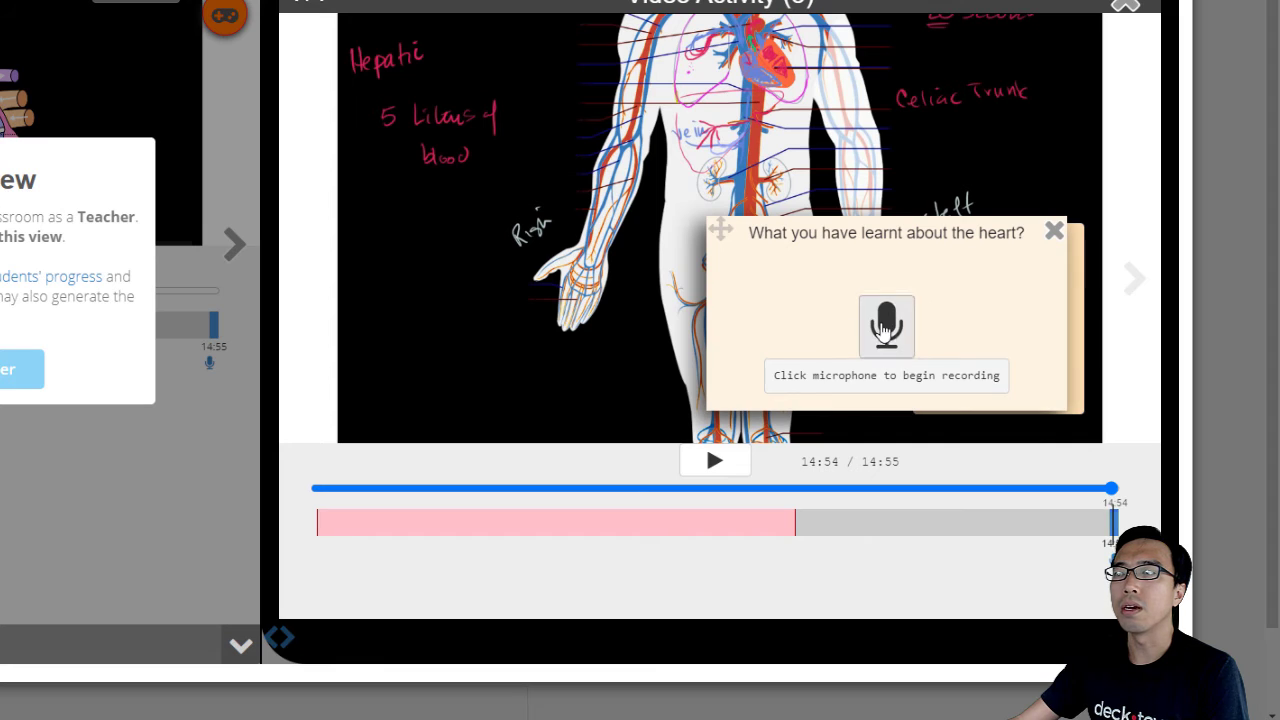
pyautogui.click(882, 345)
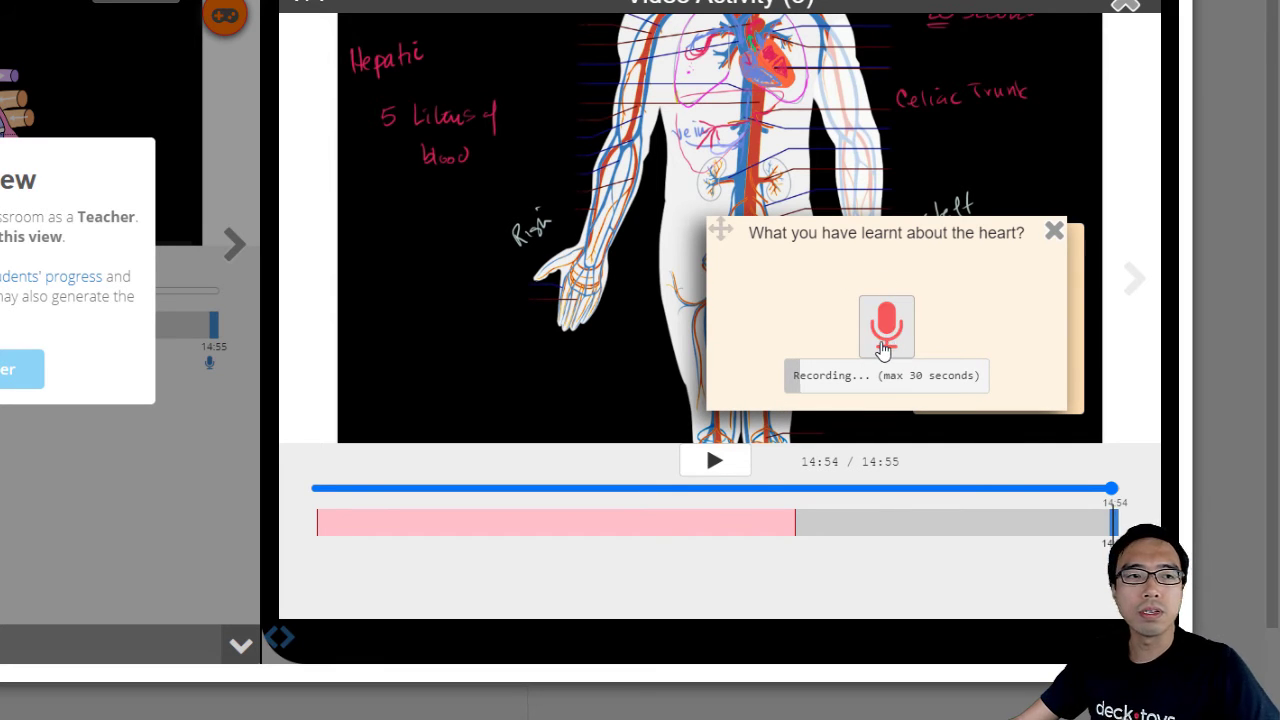
pyautogui.click(893, 333)
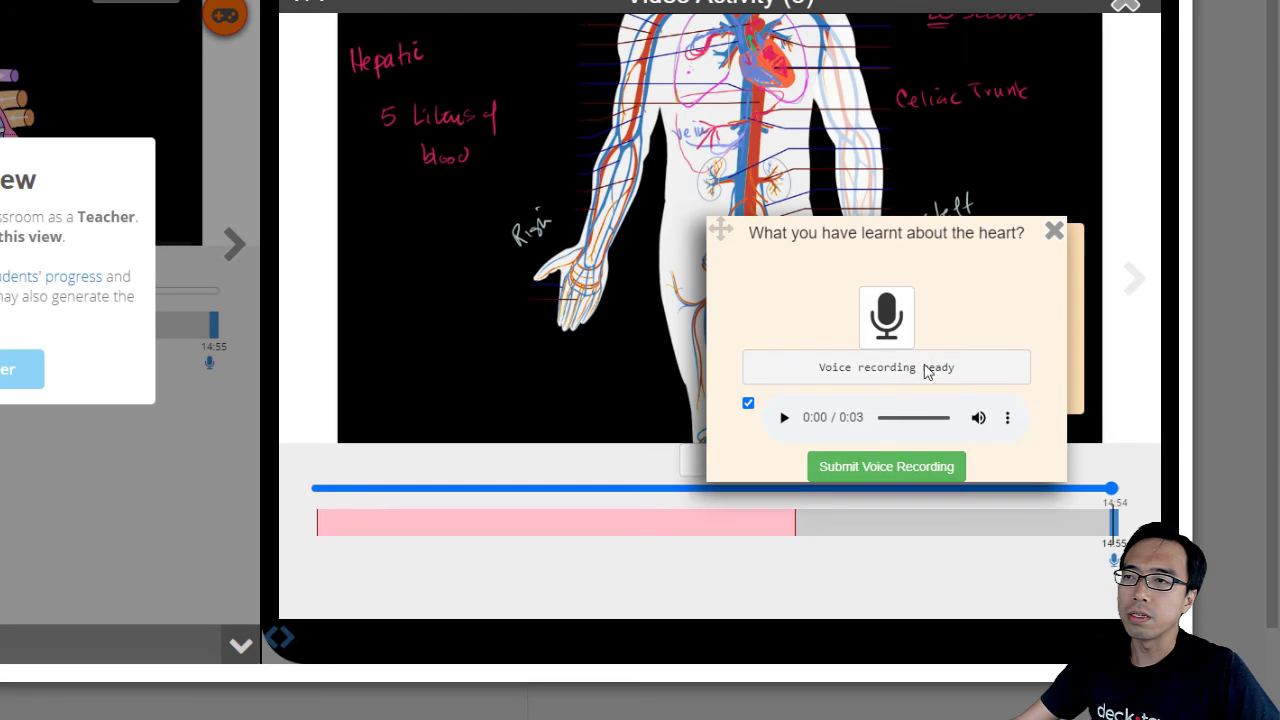
pyautogui.click(934, 474)
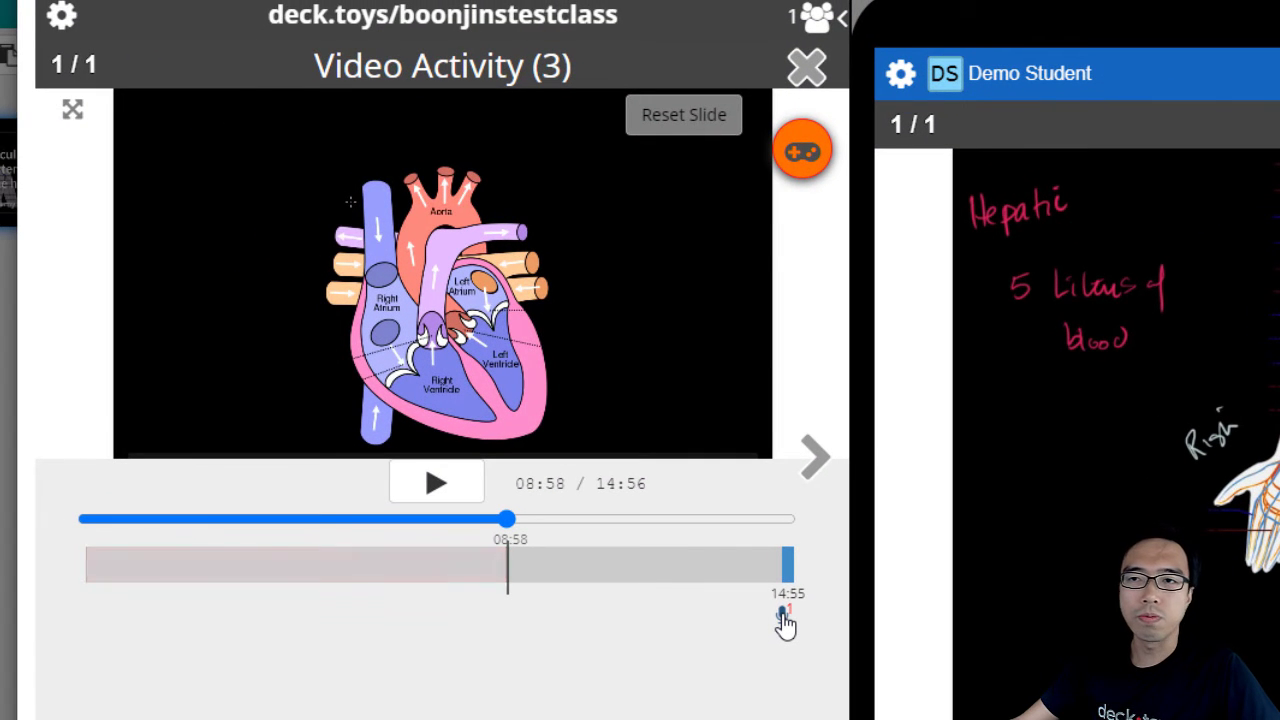
# As teacher, view the 14:55 voice submission in the classroom report, then close it
pyautogui.click(784, 618)
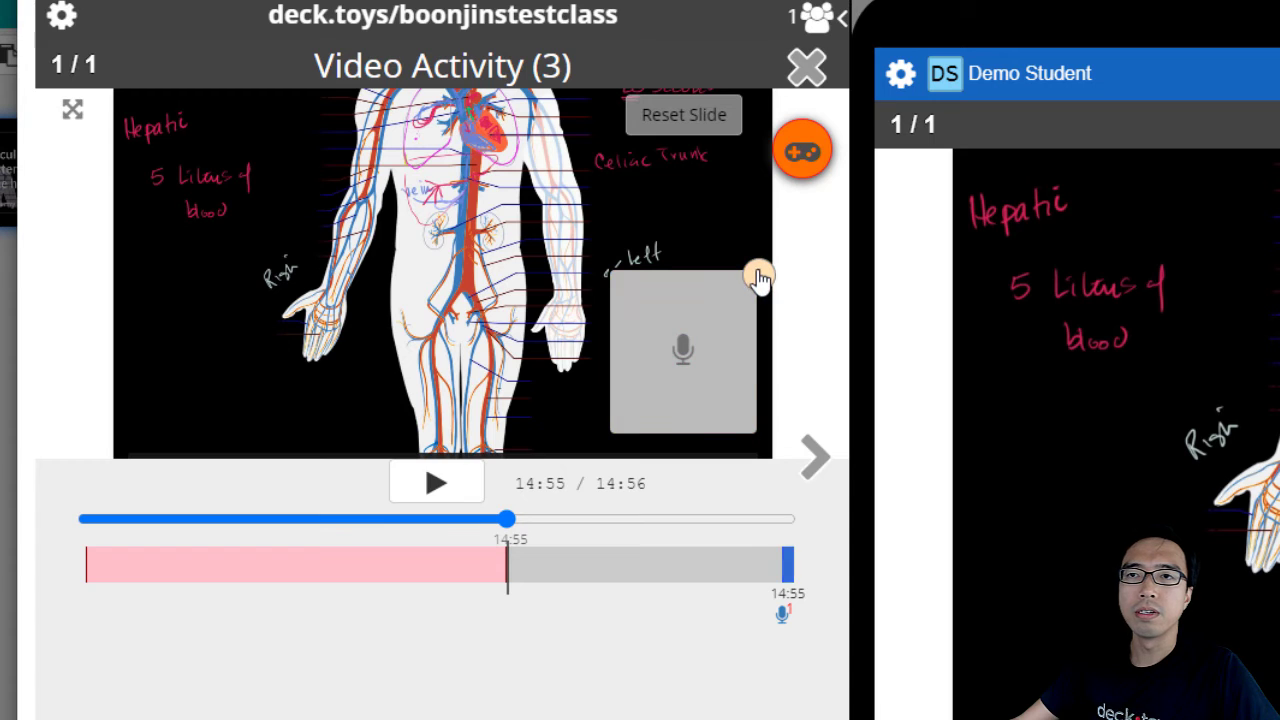
pyautogui.click(731, 340)
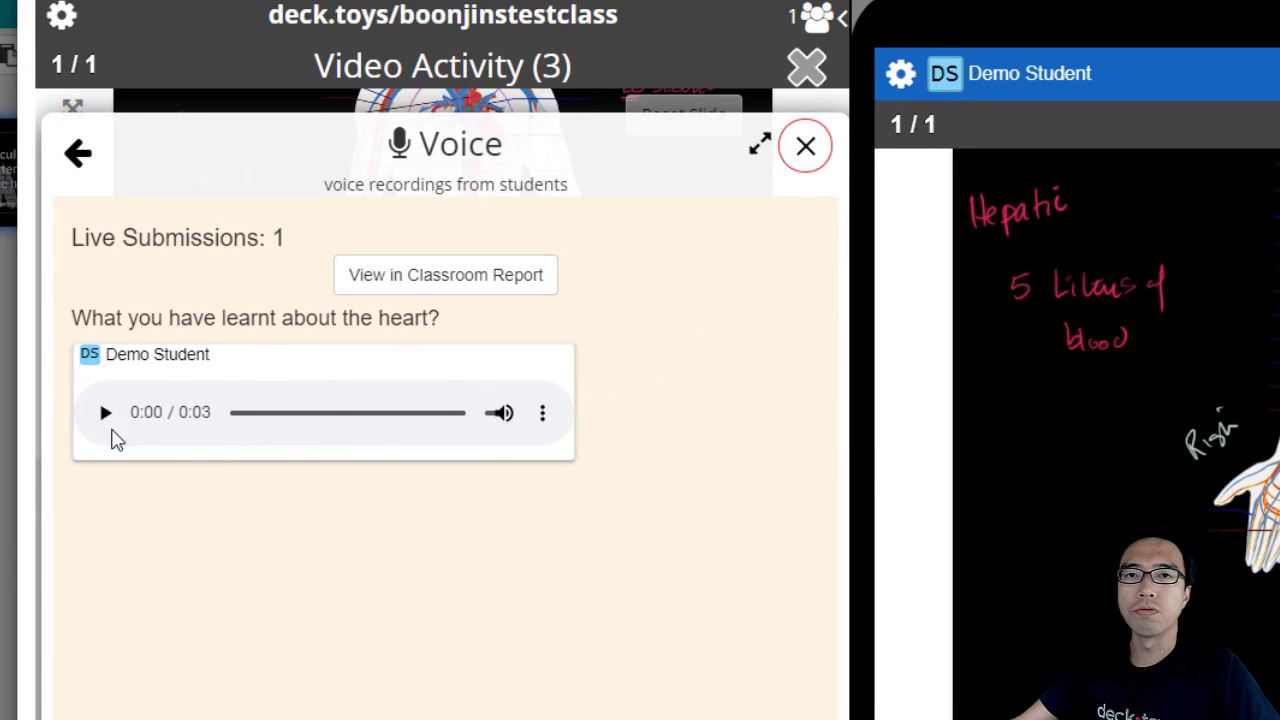
pyautogui.click(443, 290)
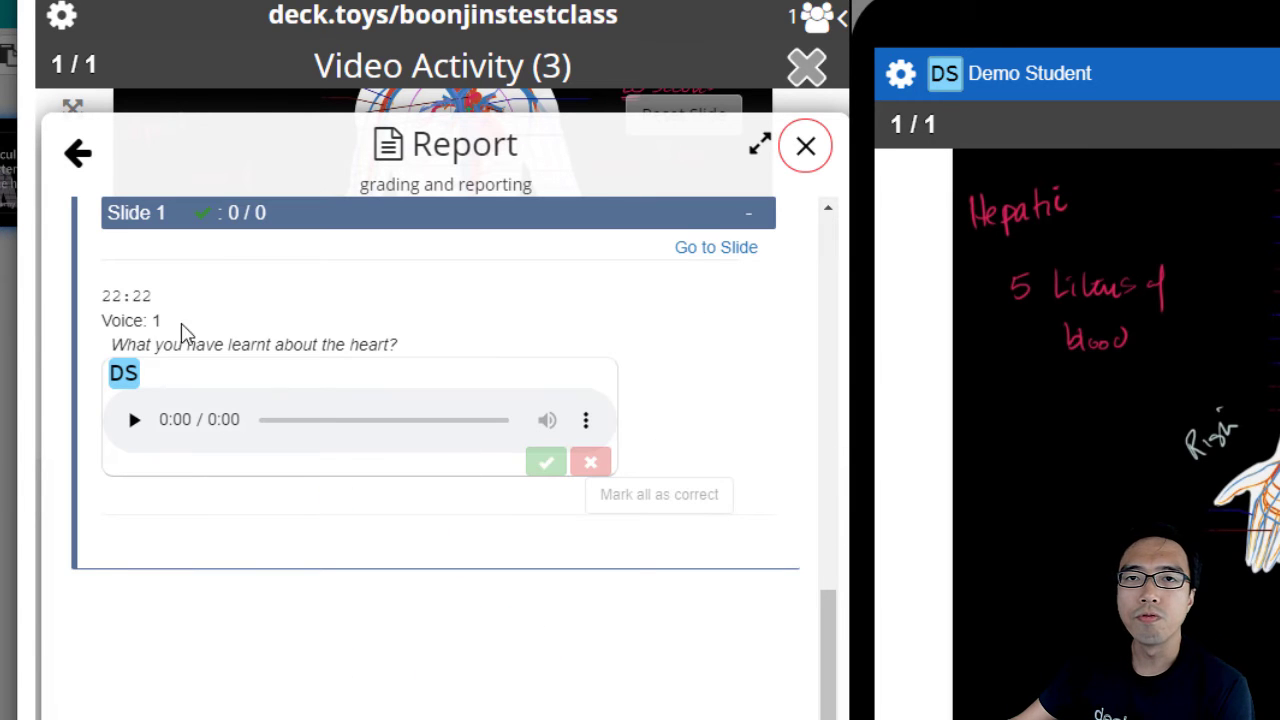
pyautogui.scroll(5, 466, 540)
pyautogui.scroll(5, 554, 520)
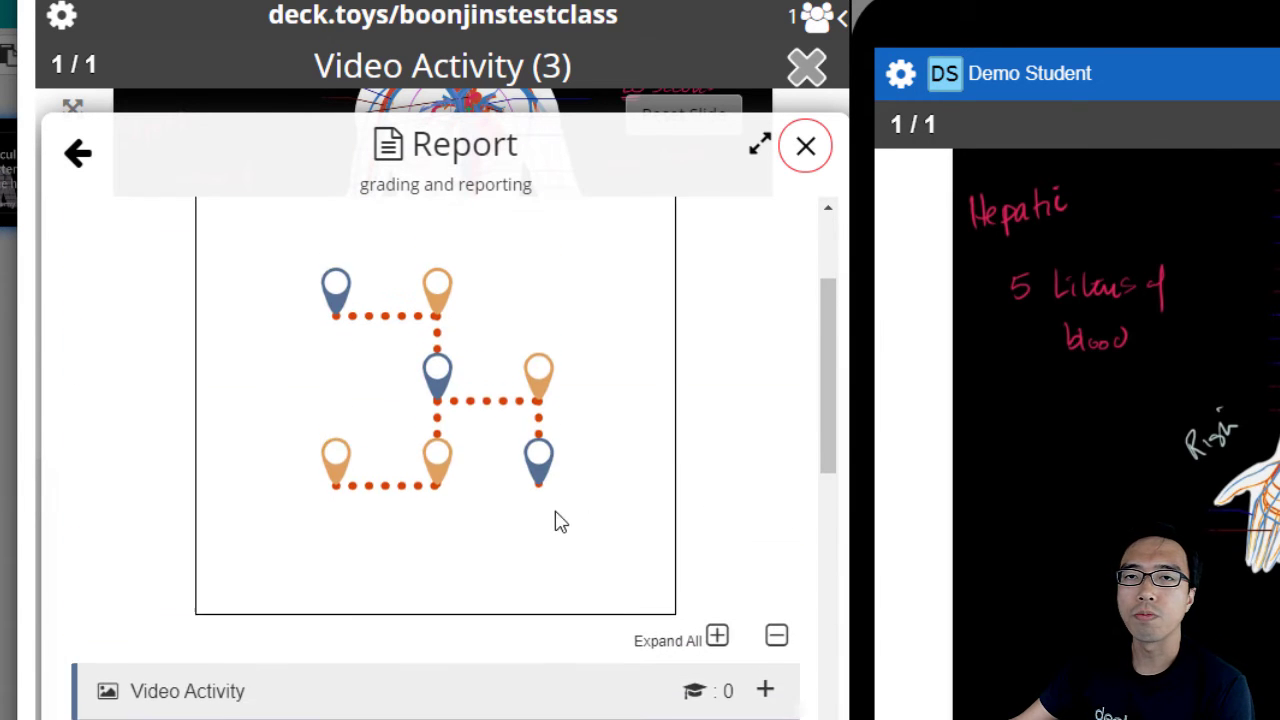
pyautogui.scroll(-10, 700, 400)
pyautogui.click(806, 146)
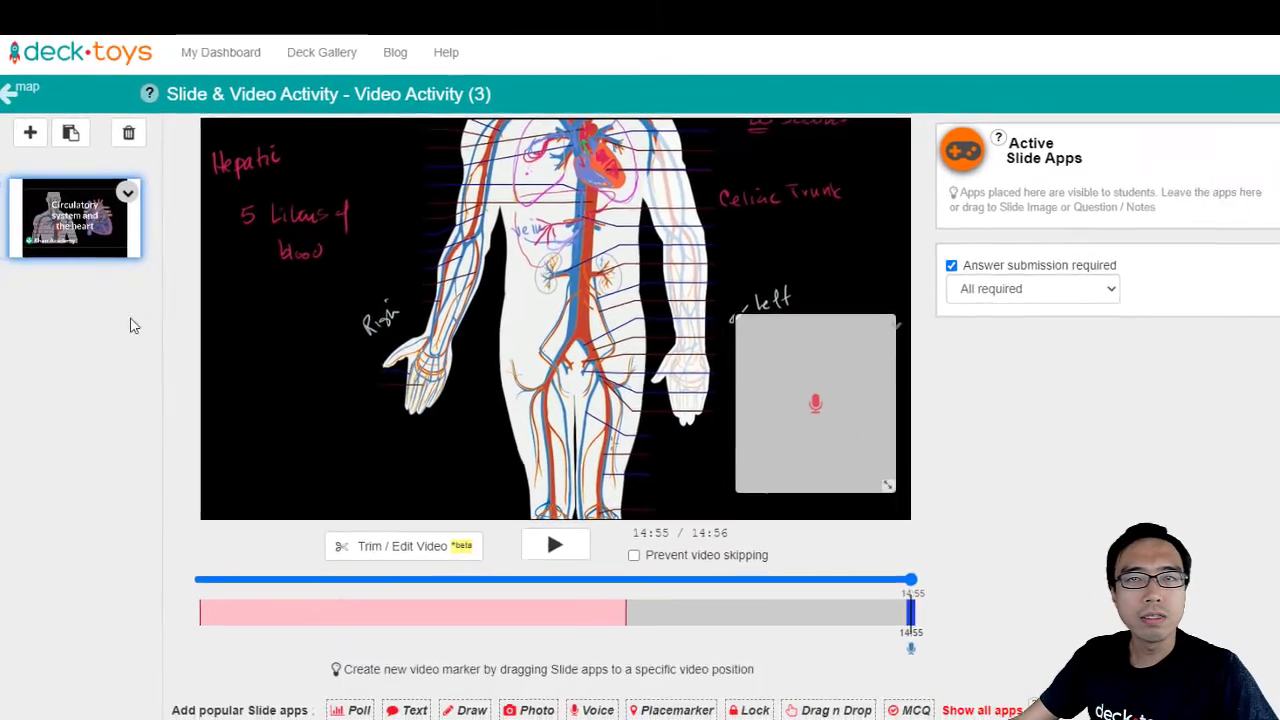
# Add slide 2 to Video Activity (3) using the Exit Ticket template
pyautogui.click(30, 132)
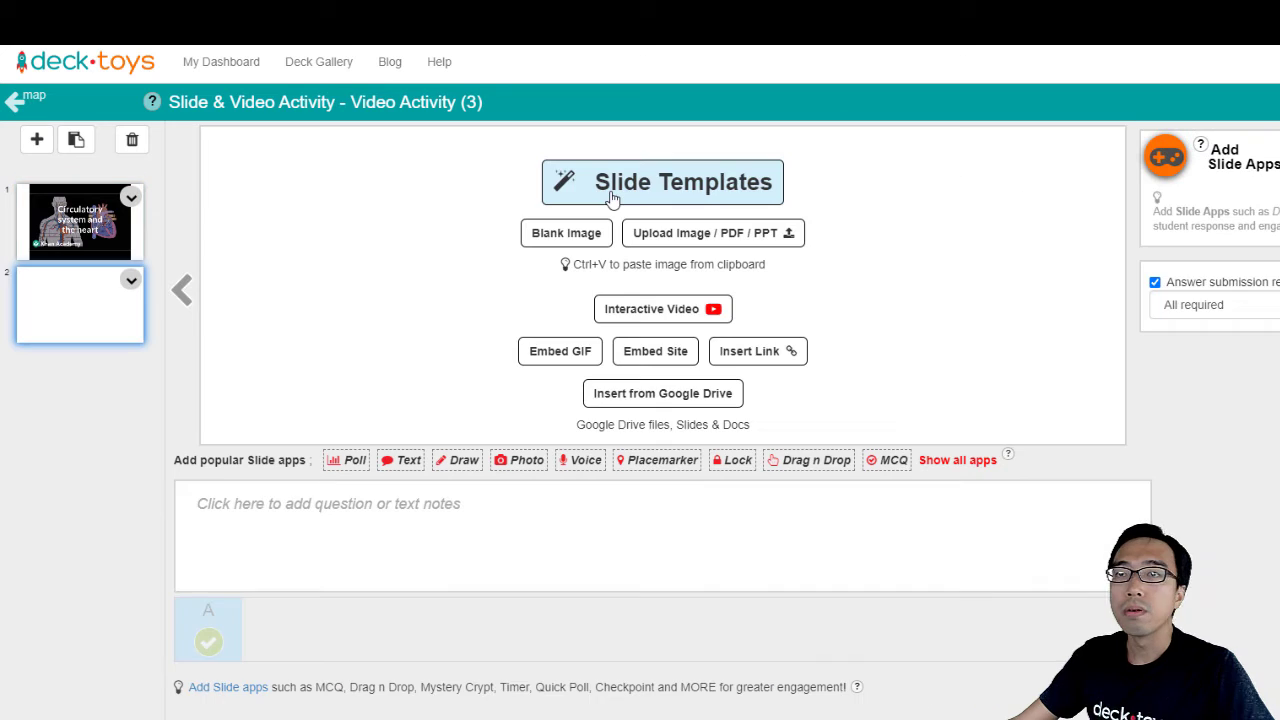
pyautogui.click(613, 192)
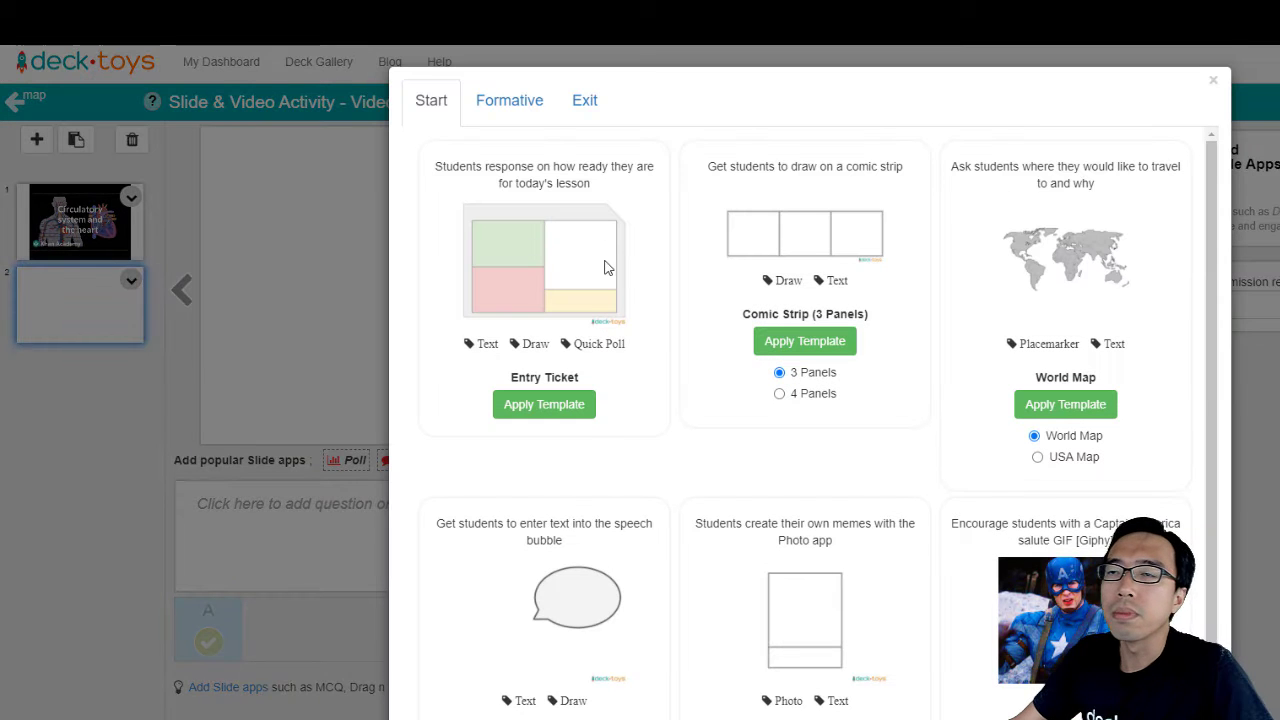
pyautogui.click(583, 110)
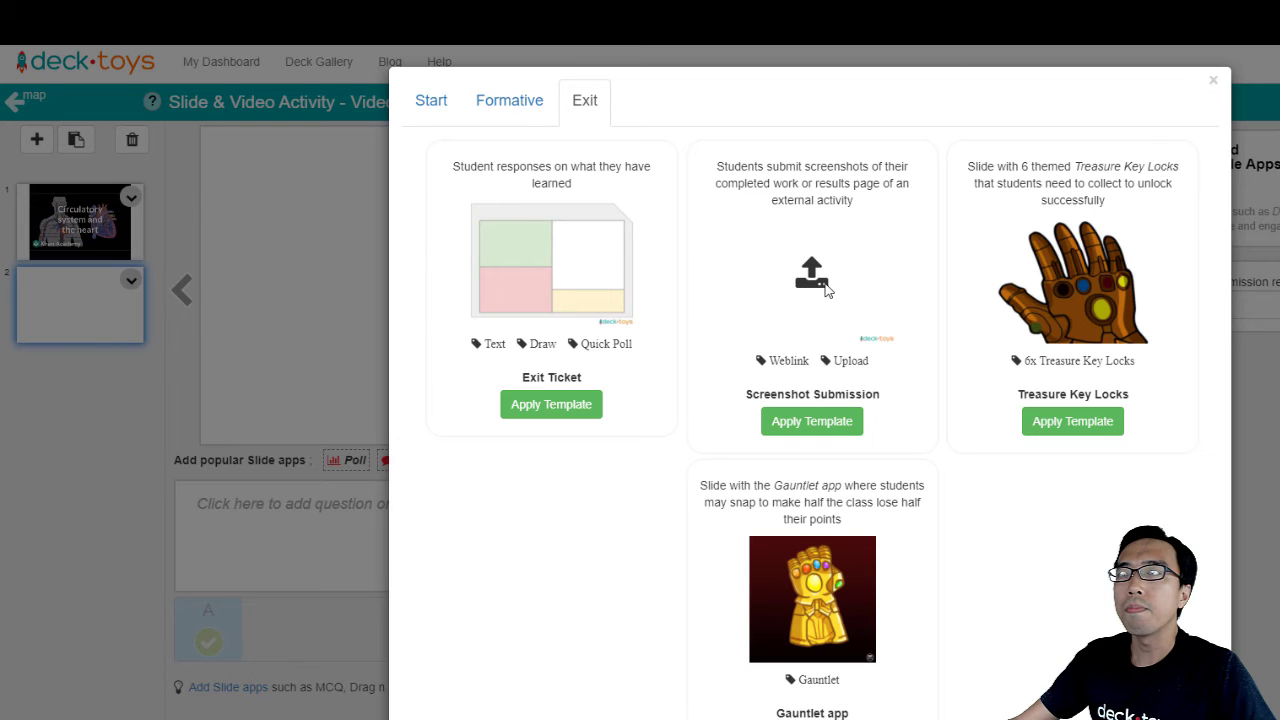
pyautogui.click(551, 404)
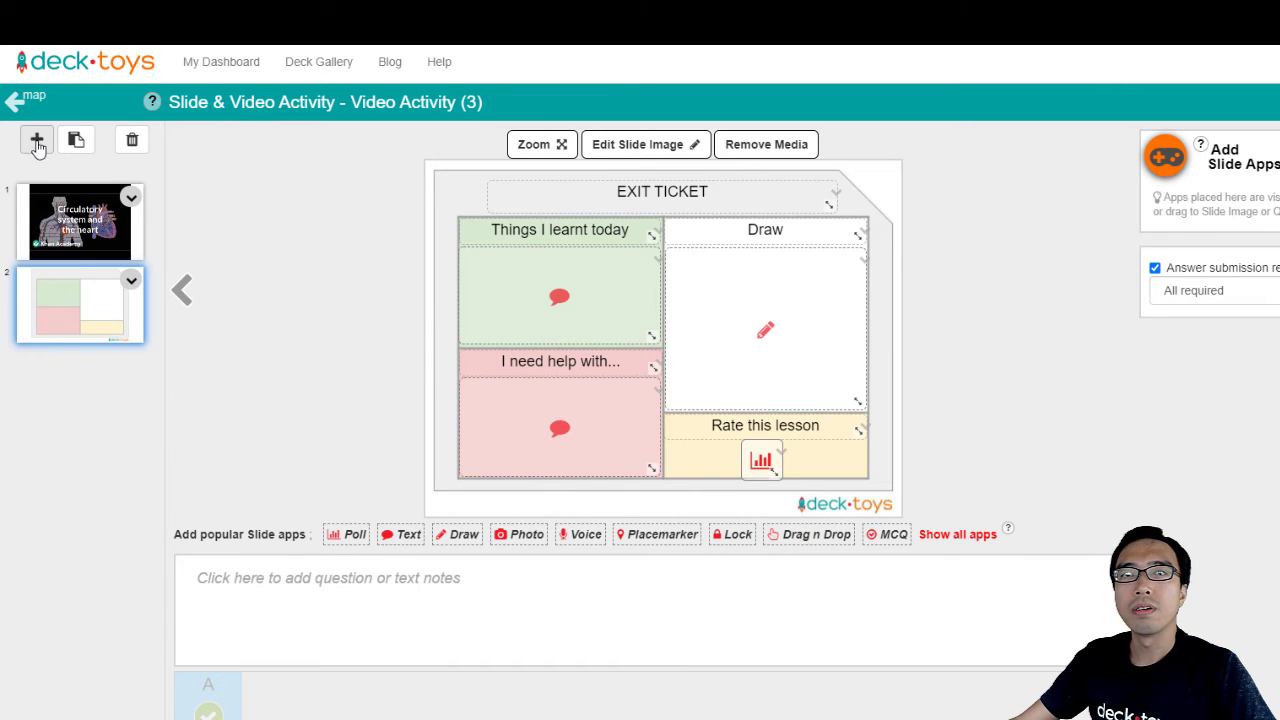
# Add slide 3 with an embedded CONGRATS GIF and return to the deck map
pyautogui.click(37, 140)
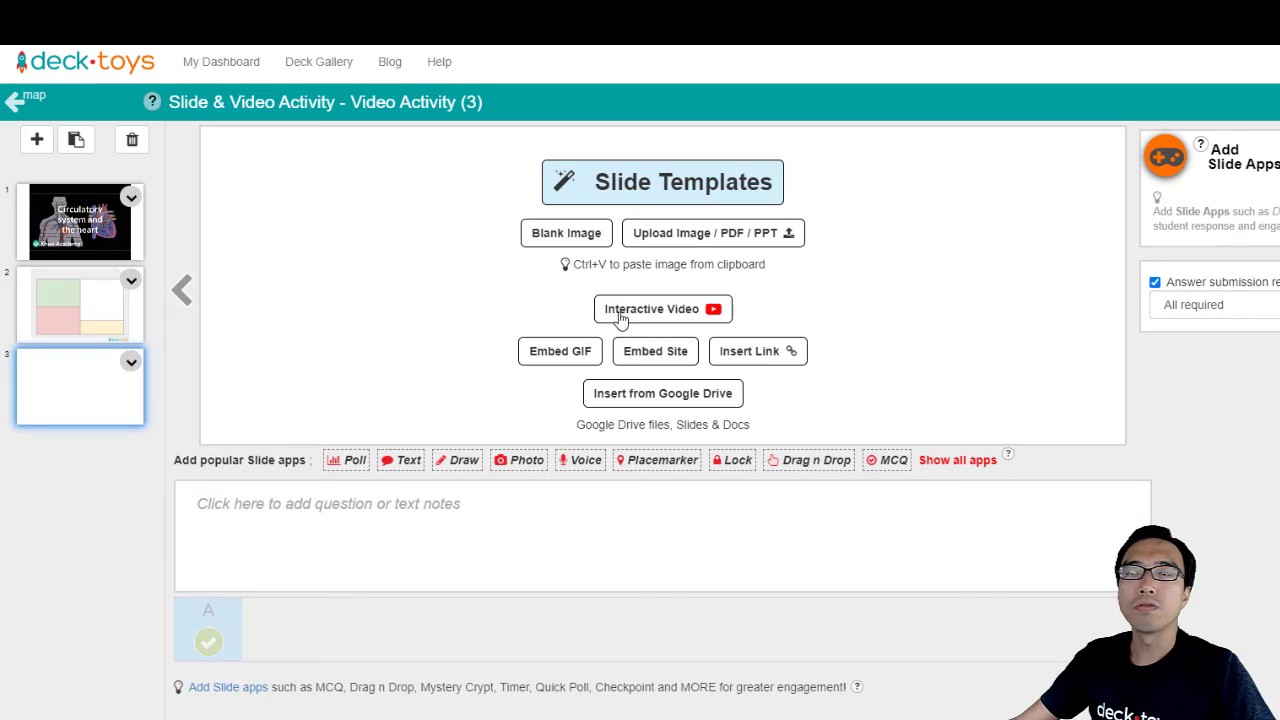
pyautogui.click(572, 352)
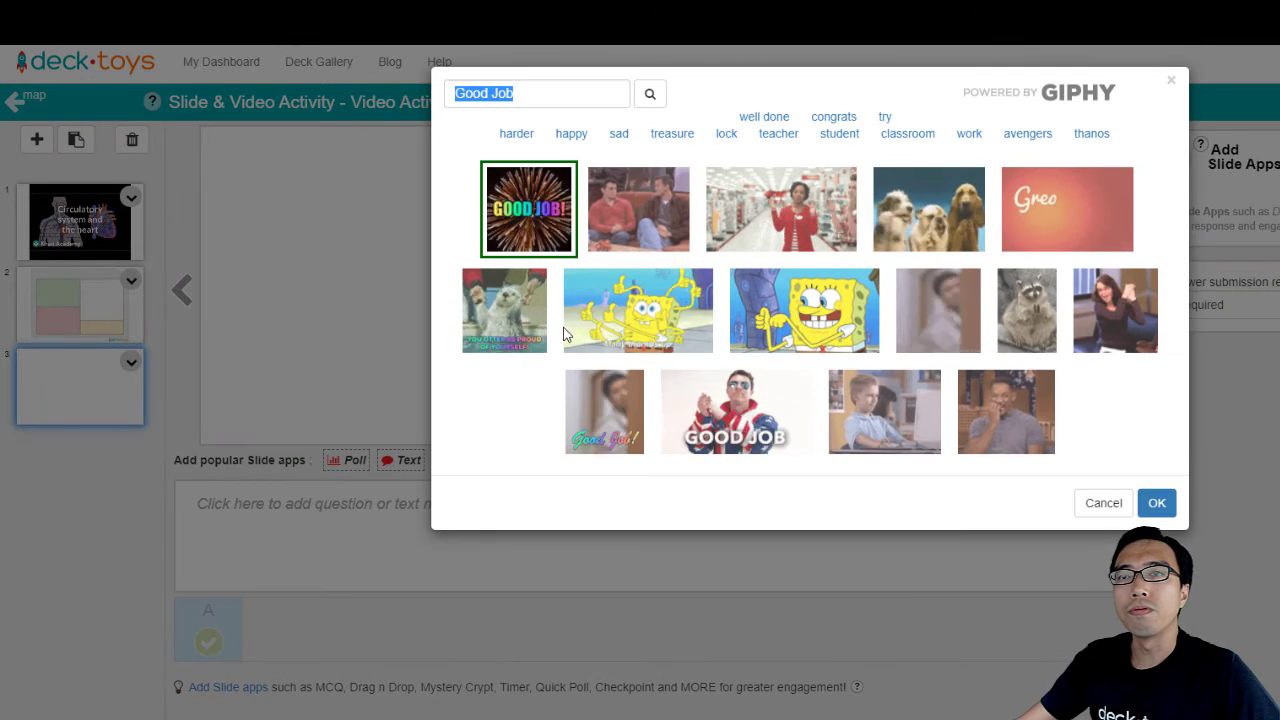
pyautogui.click(833, 117)
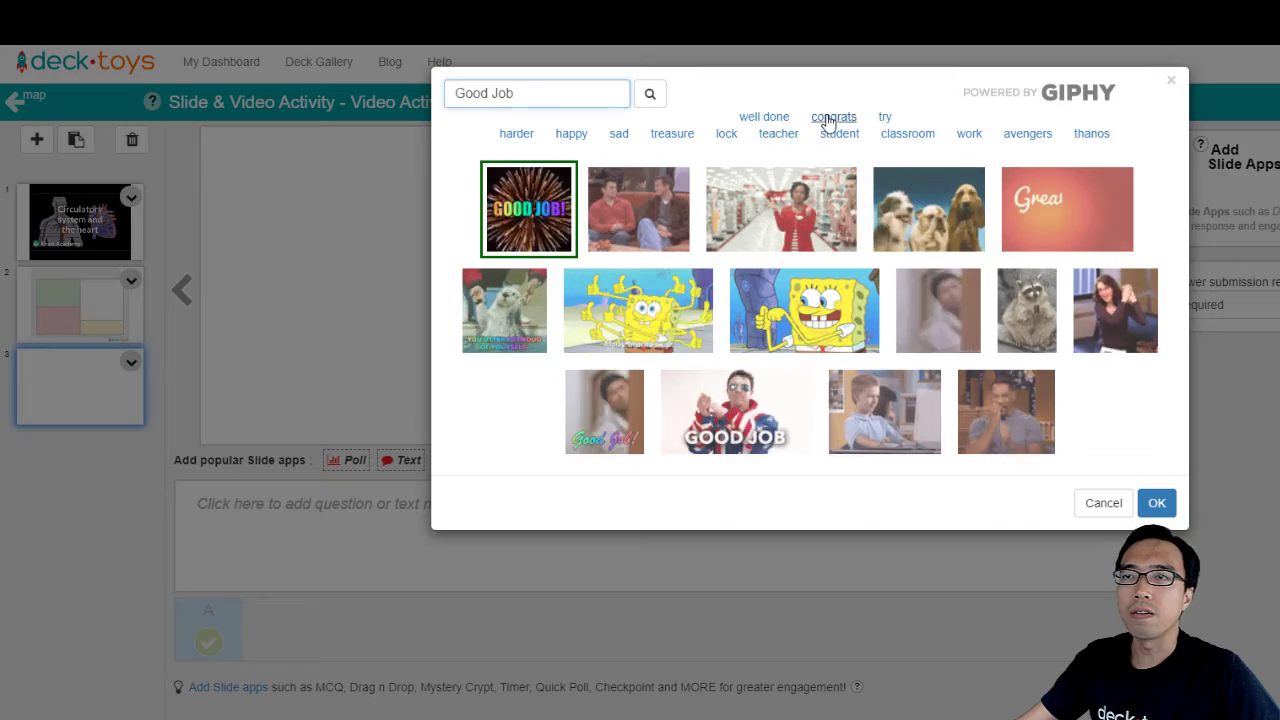
pyautogui.click(823, 210)
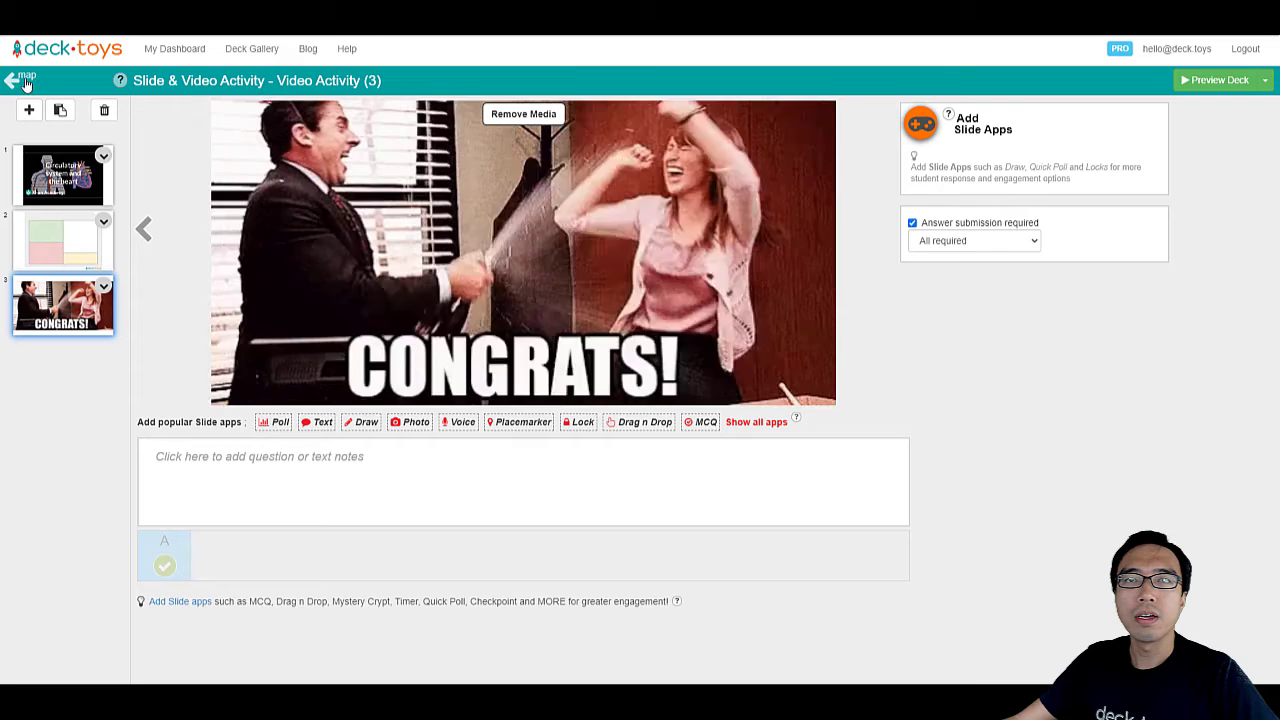
pyautogui.click(11, 103)
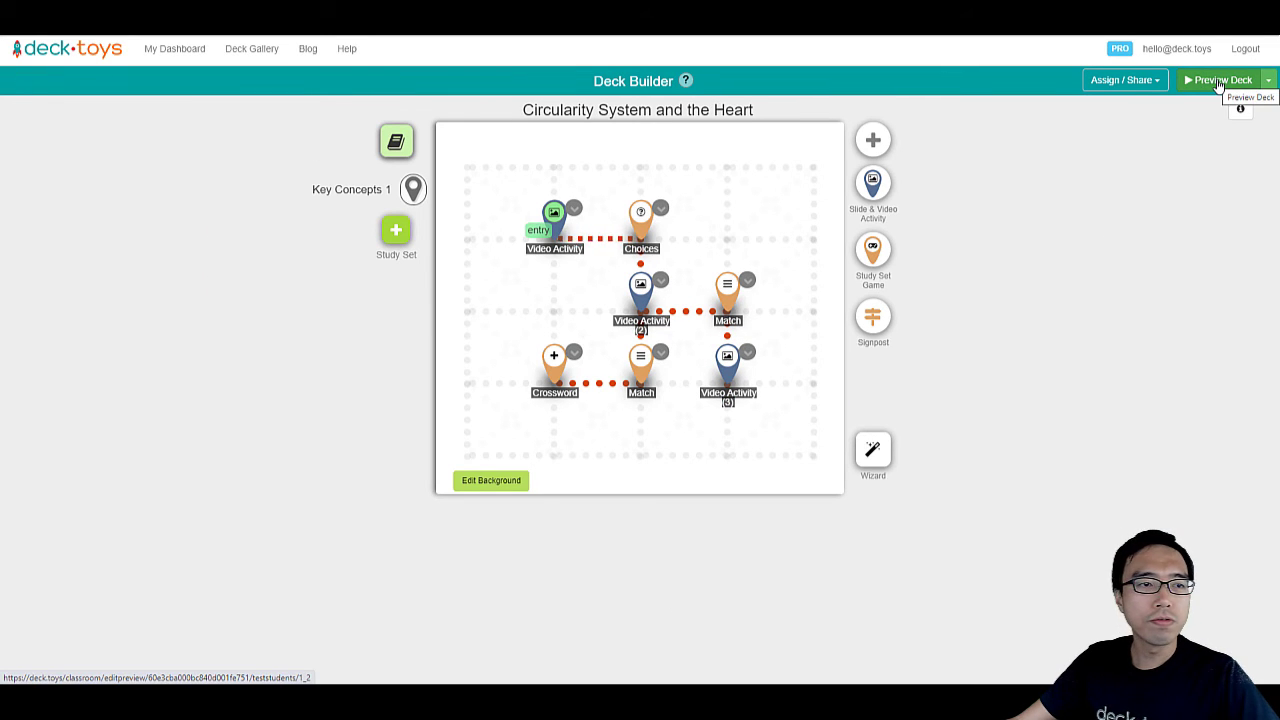
# Start the preview and, as the student, skip the first Video Activity to 03:25 and finish it
pyautogui.click(1218, 84)
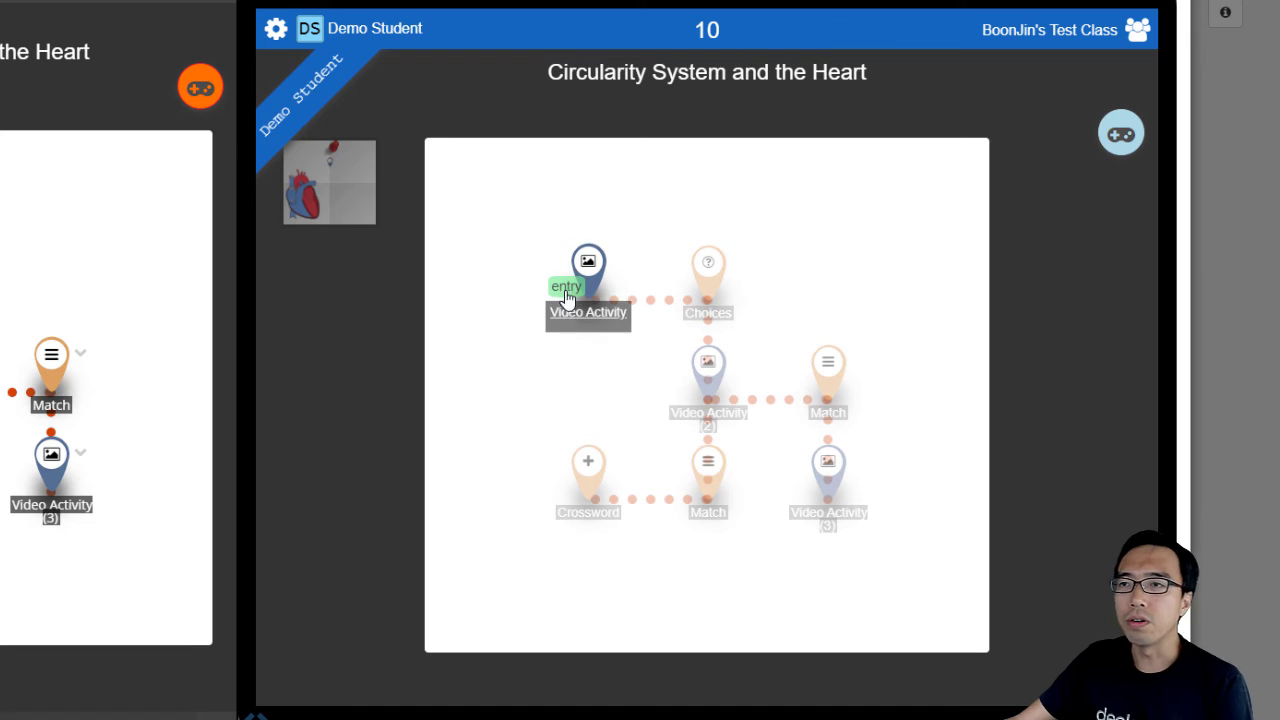
pyautogui.click(587, 281)
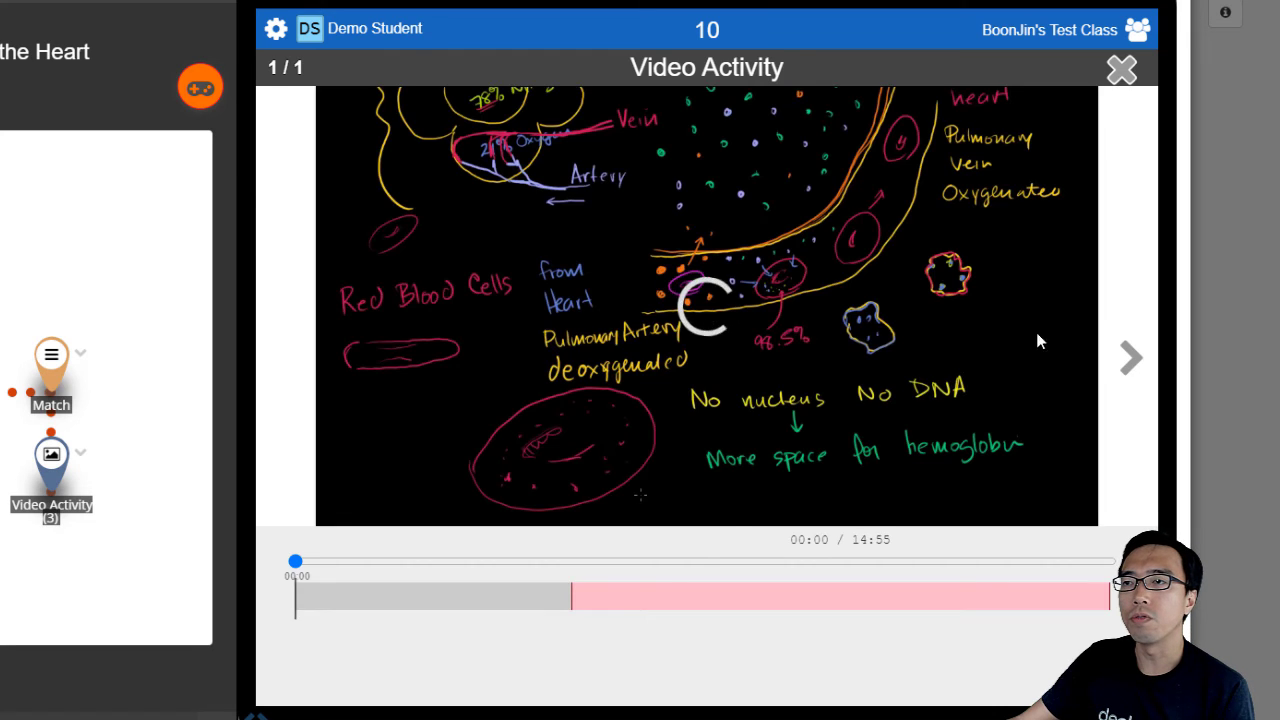
pyautogui.click(483, 573)
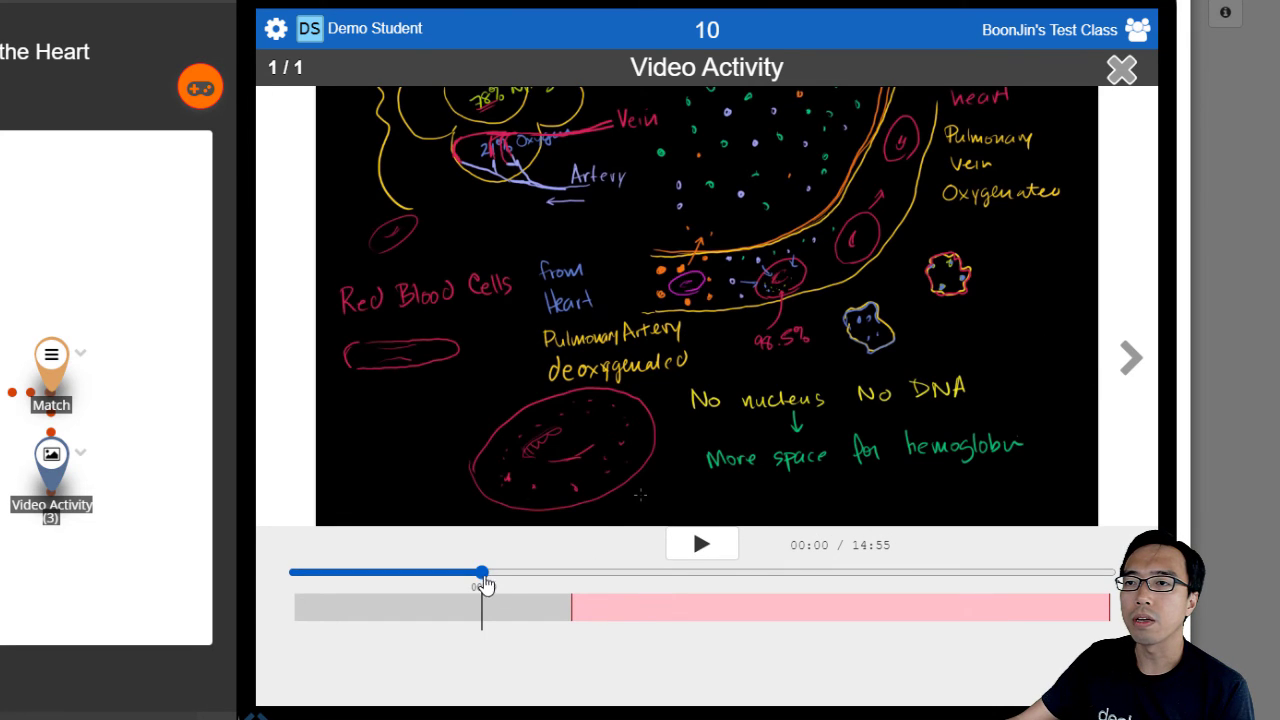
pyautogui.click(1118, 363)
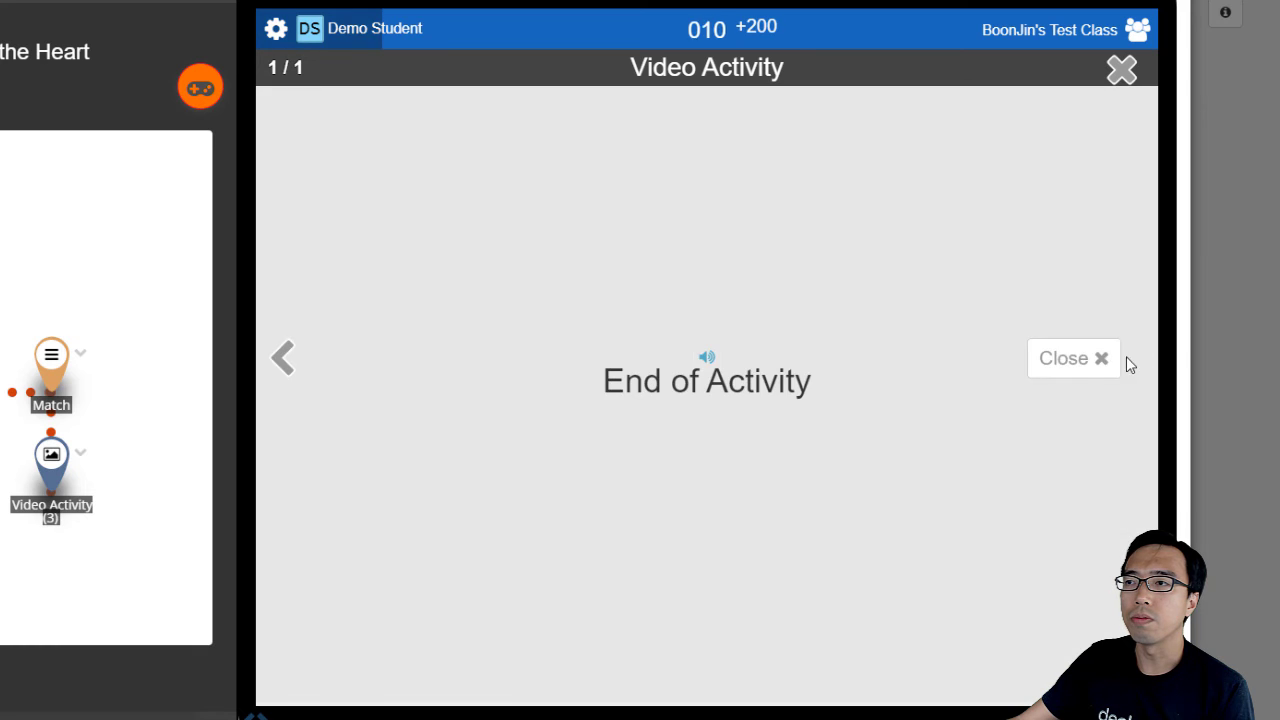
pyautogui.click(1094, 365)
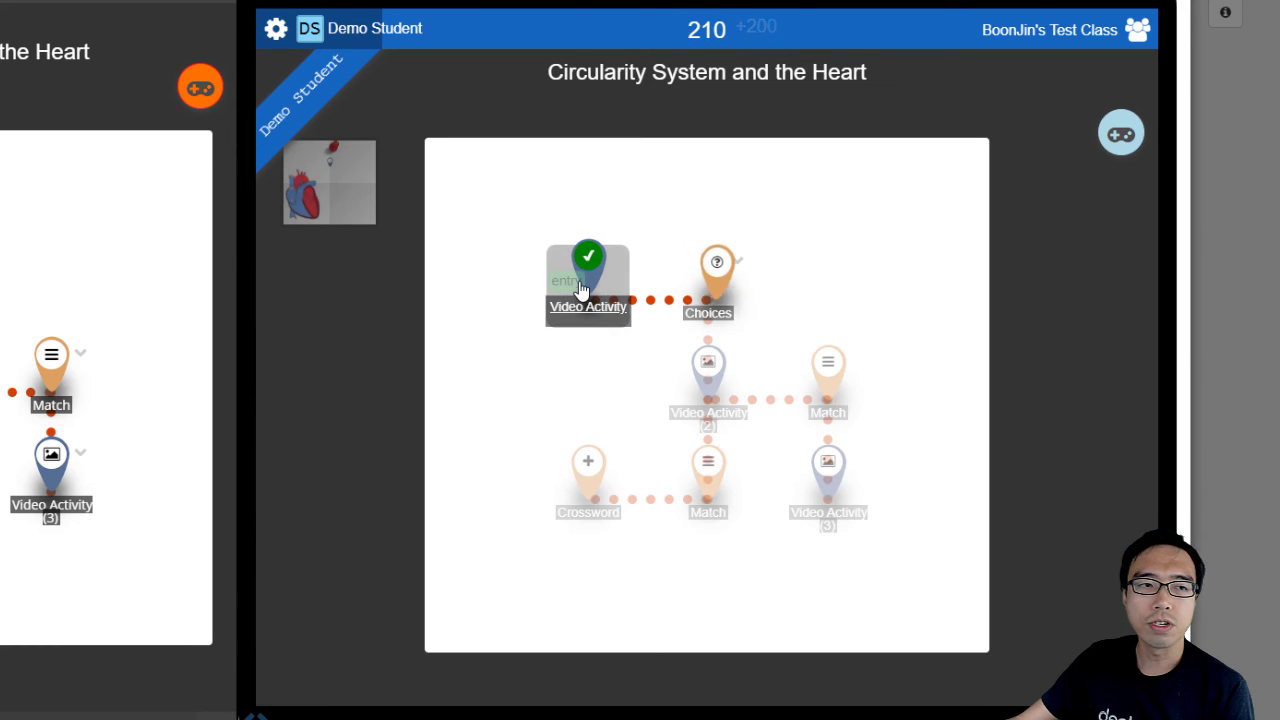
# Answer the vein, artery and heart definition questions in Choices, dismiss the results, and close the quiz
pyautogui.click(705, 293)
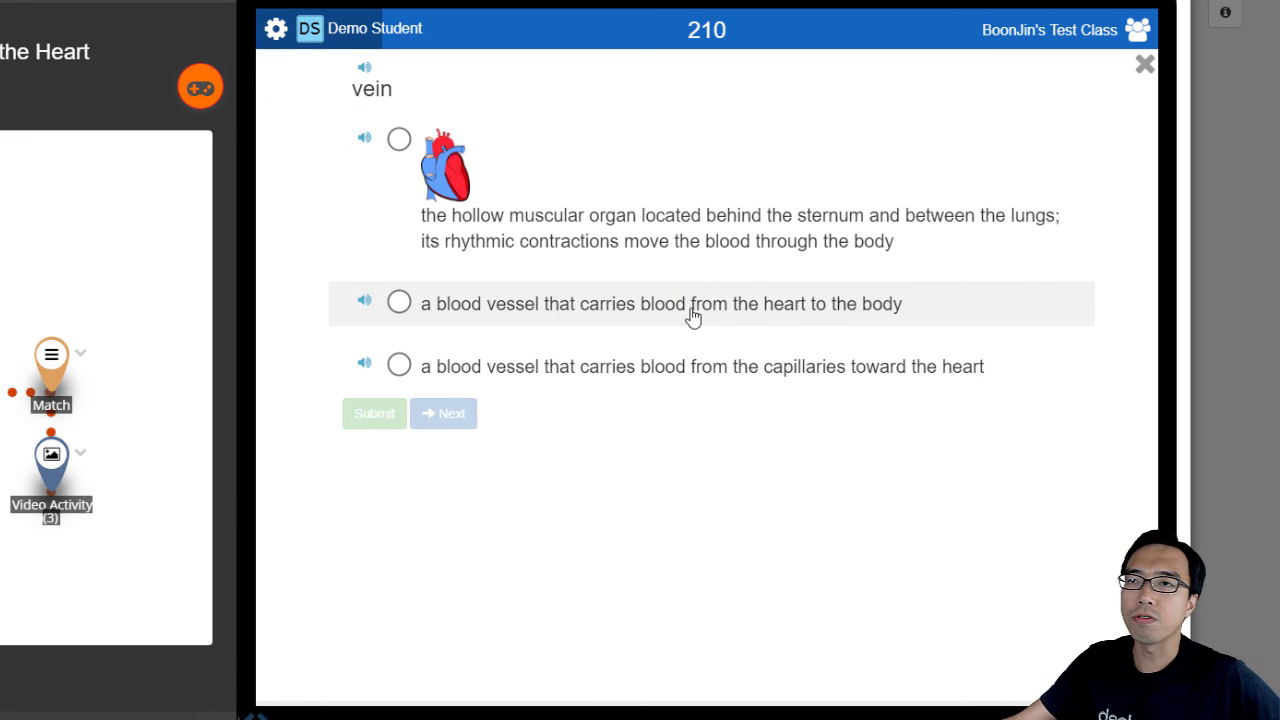
pyautogui.click(410, 310)
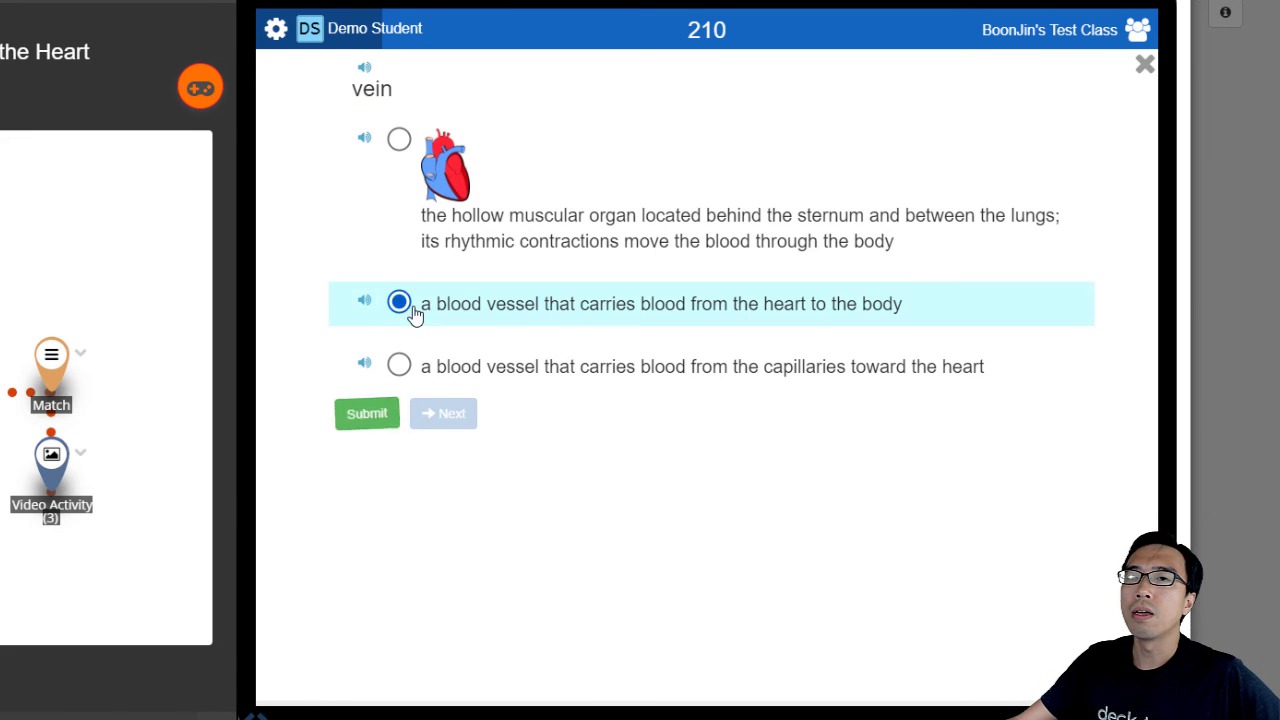
pyautogui.click(374, 413)
pyautogui.click(457, 421)
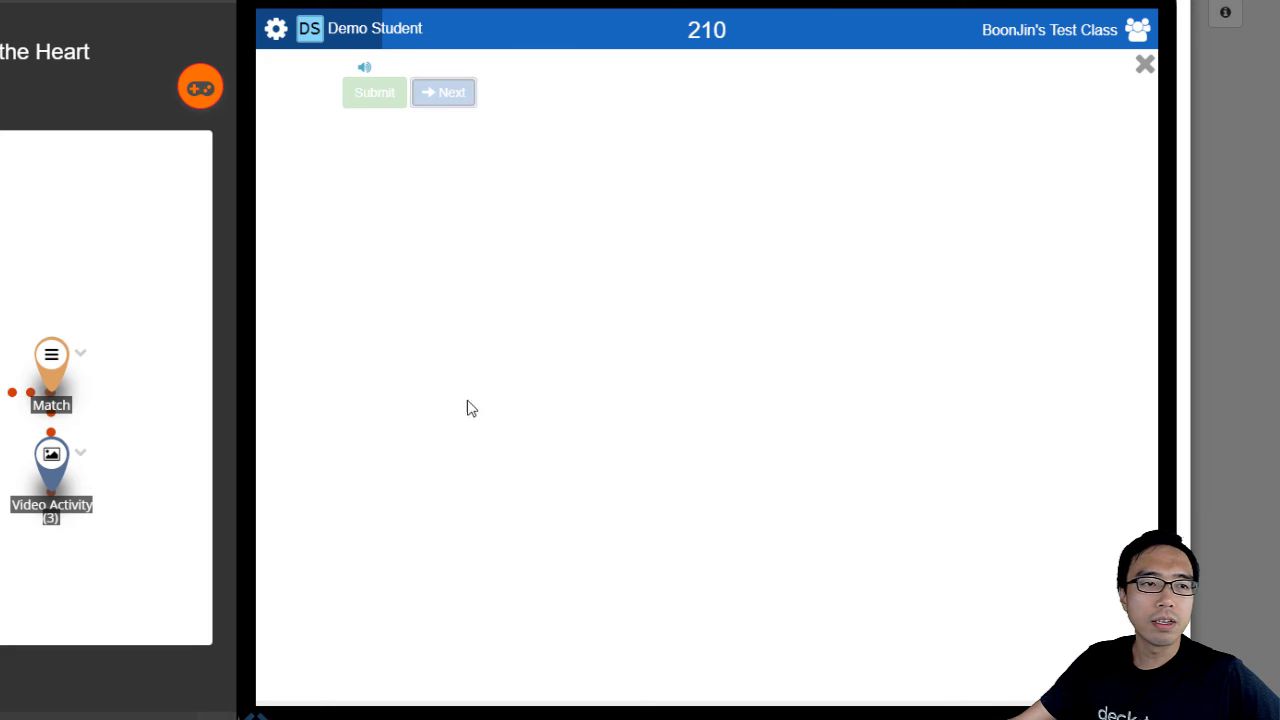
pyautogui.click(418, 366)
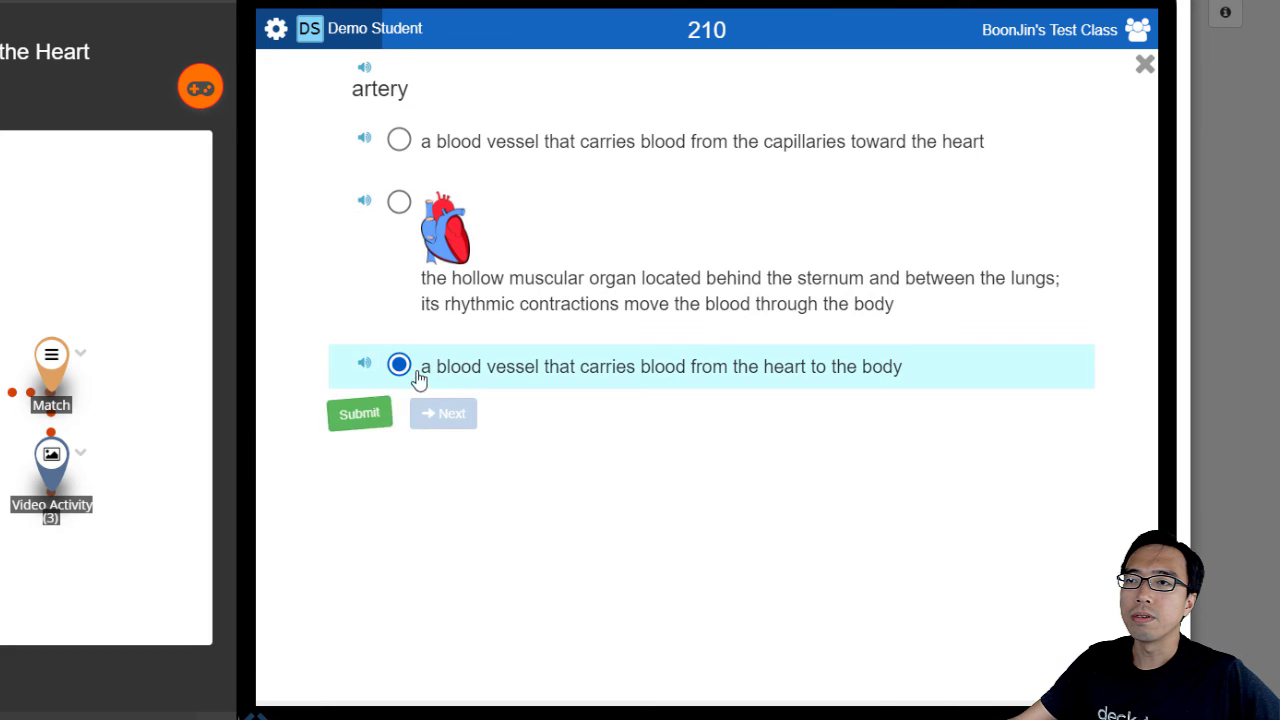
pyautogui.click(374, 413)
pyautogui.click(462, 413)
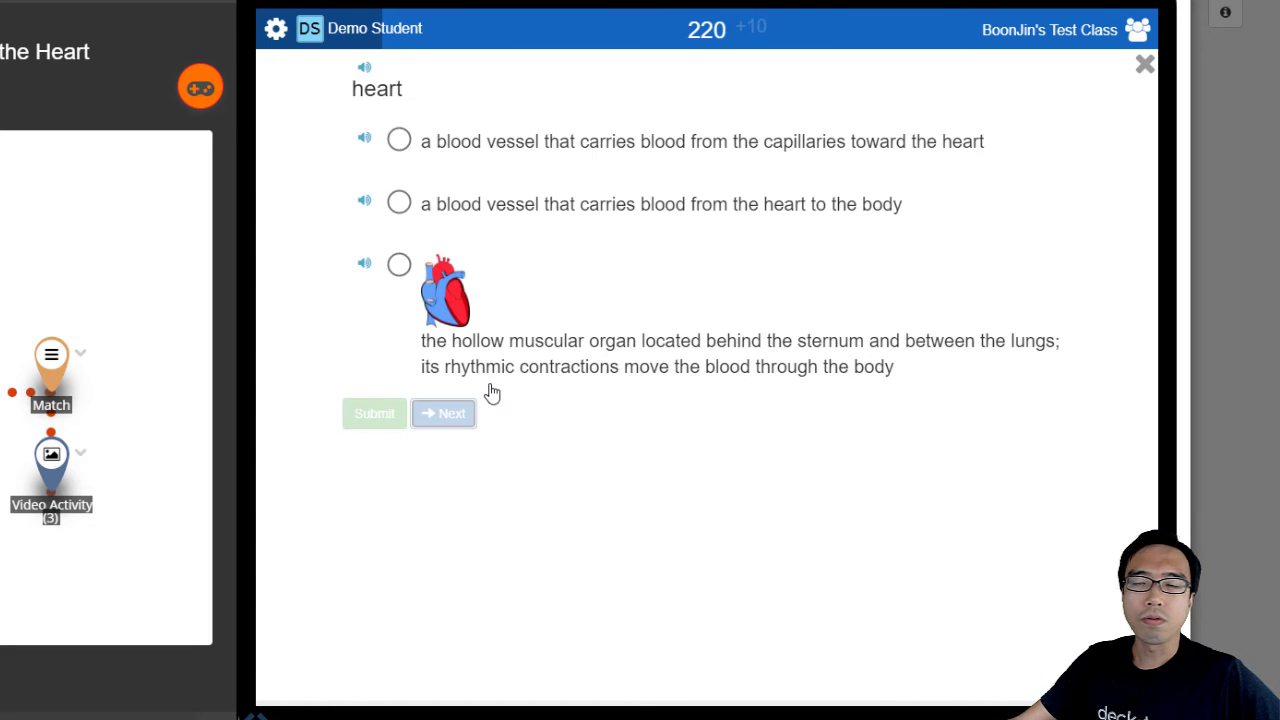
pyautogui.click(430, 372)
pyautogui.click(382, 413)
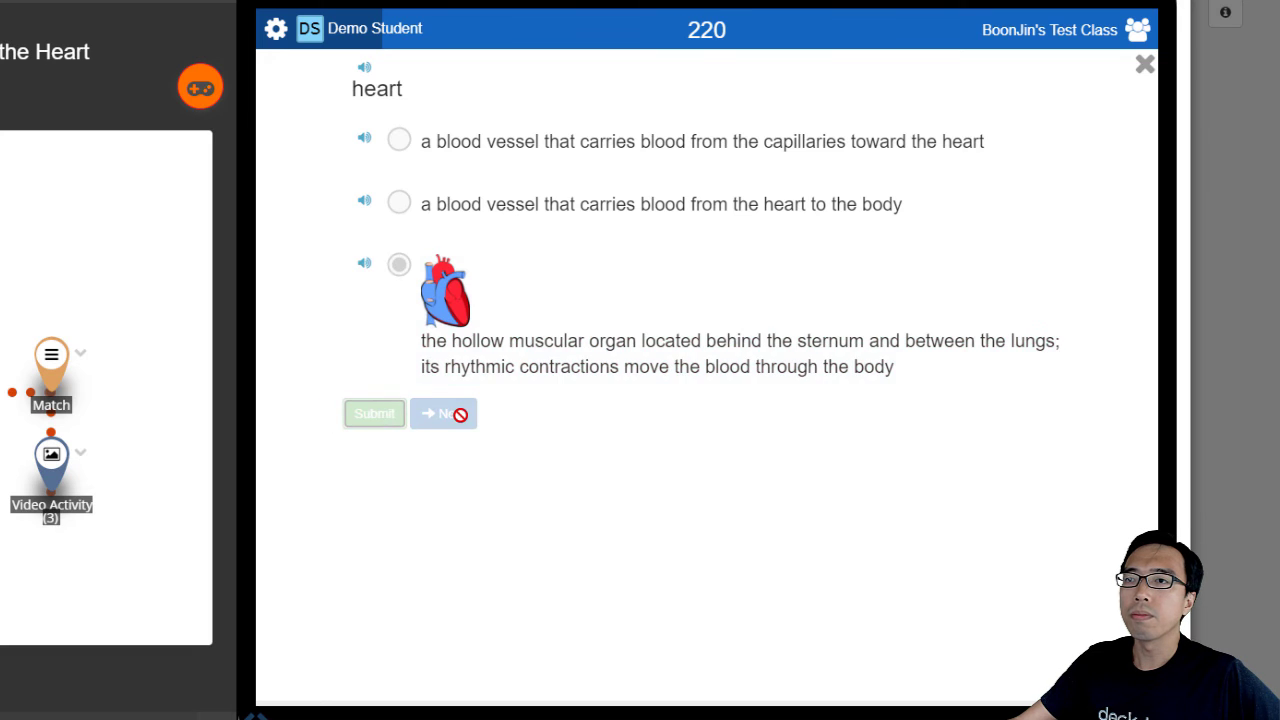
pyautogui.click(452, 413)
pyautogui.click(712, 447)
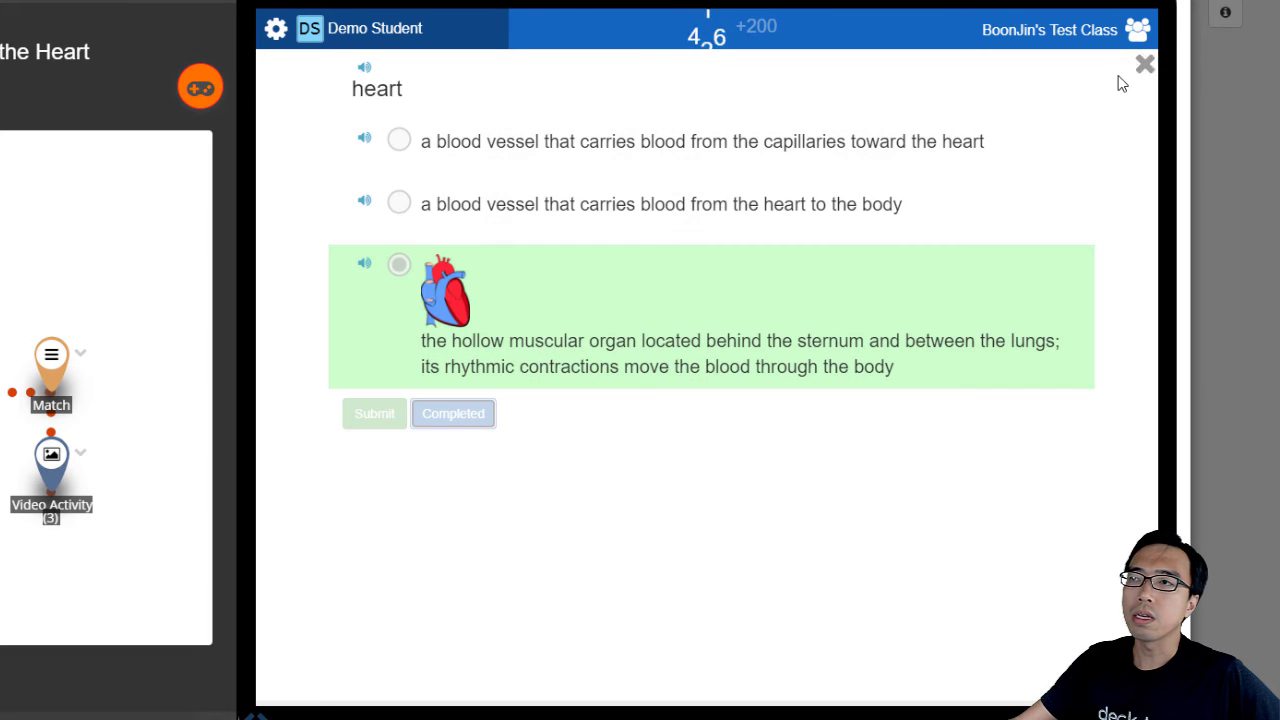
pyautogui.click(1143, 66)
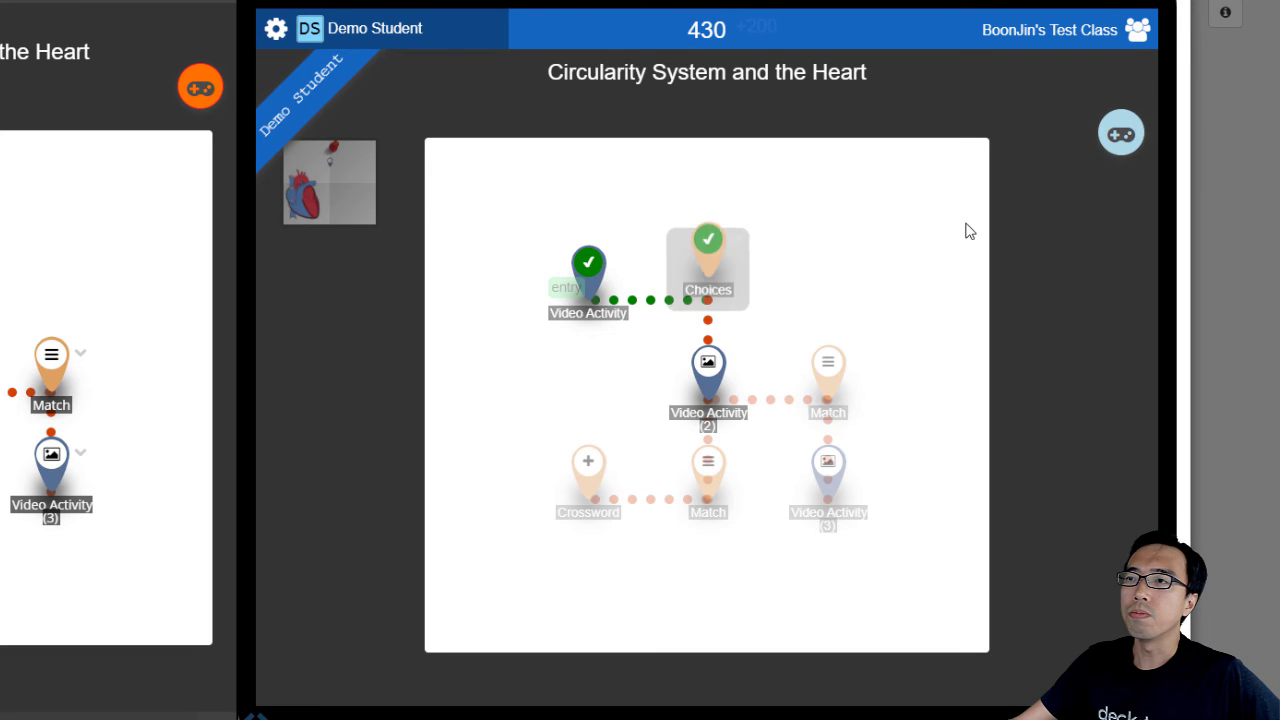
# Play Video Activity (2), skip to 08:58, and view then close the 3D heart link
pyautogui.click(700, 370)
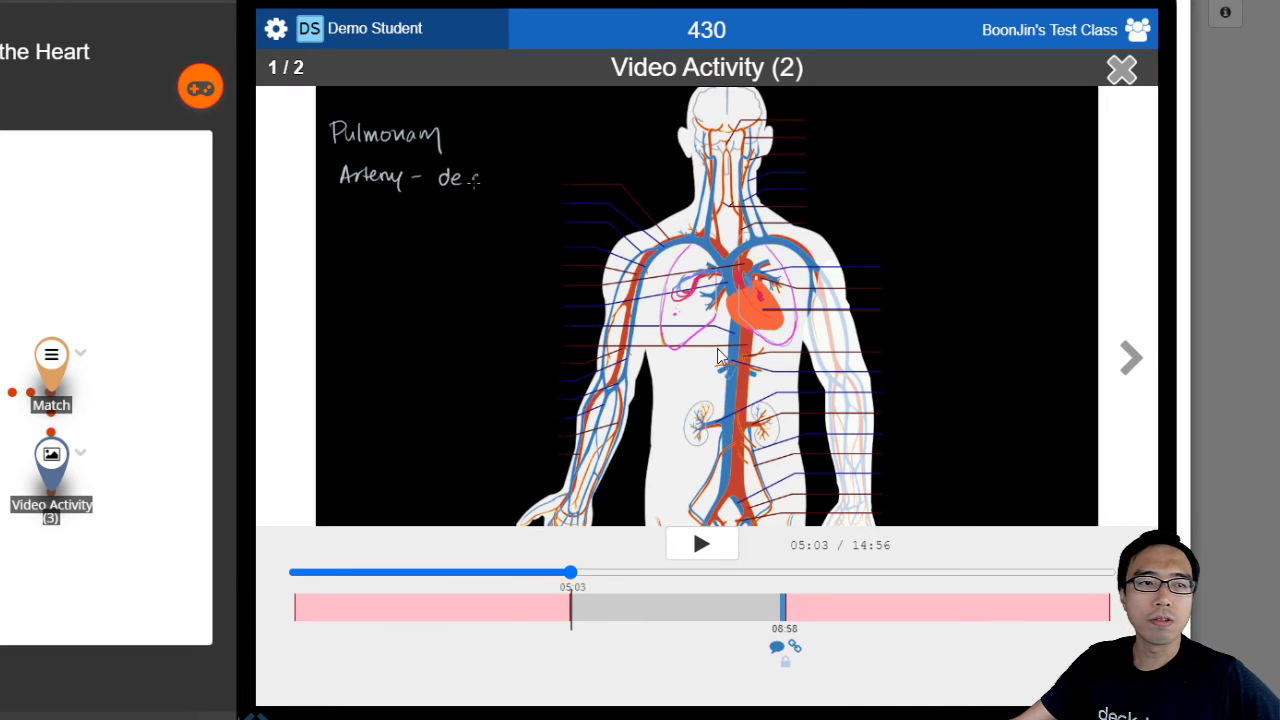
pyautogui.click(701, 544)
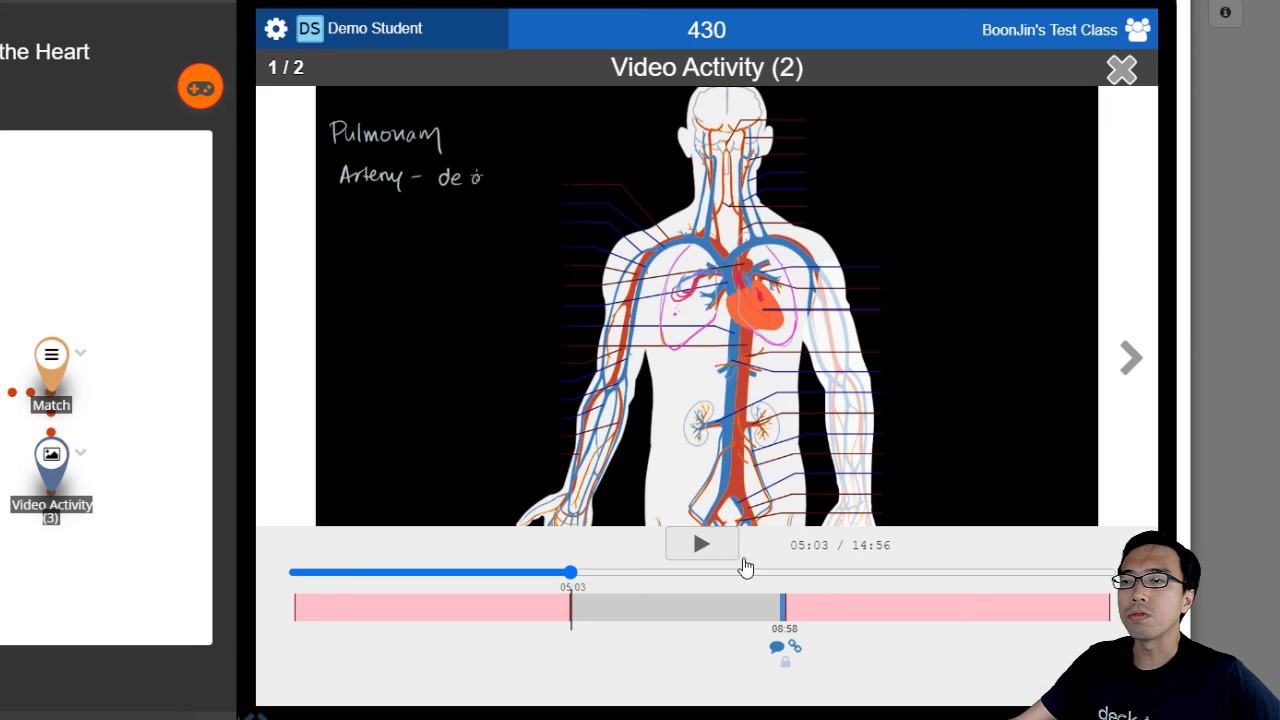
pyautogui.click(1127, 357)
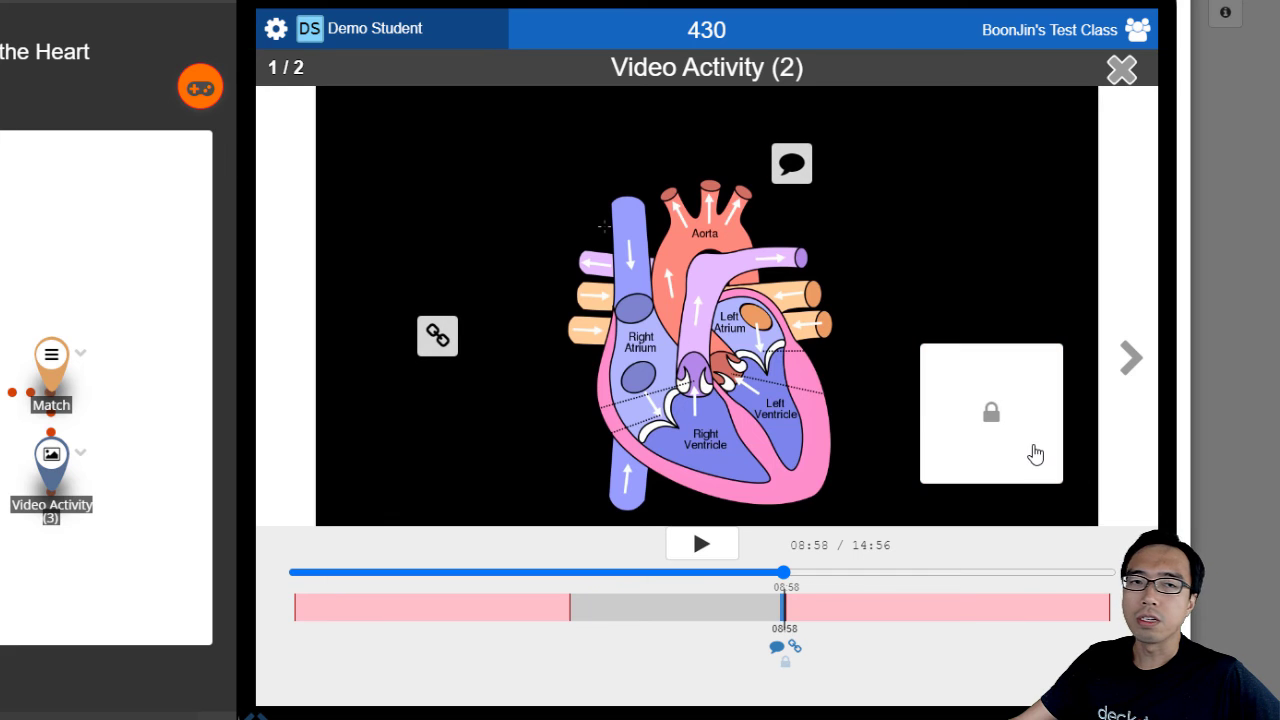
pyautogui.click(440, 336)
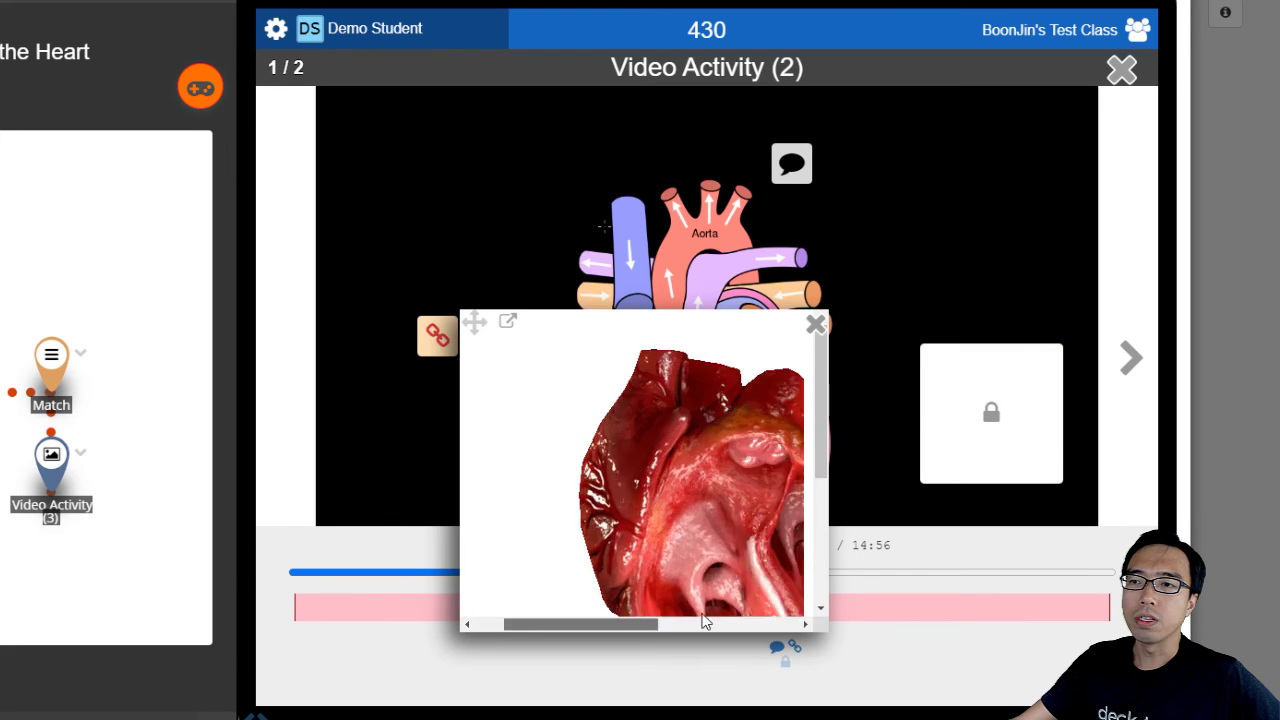
pyautogui.click(816, 324)
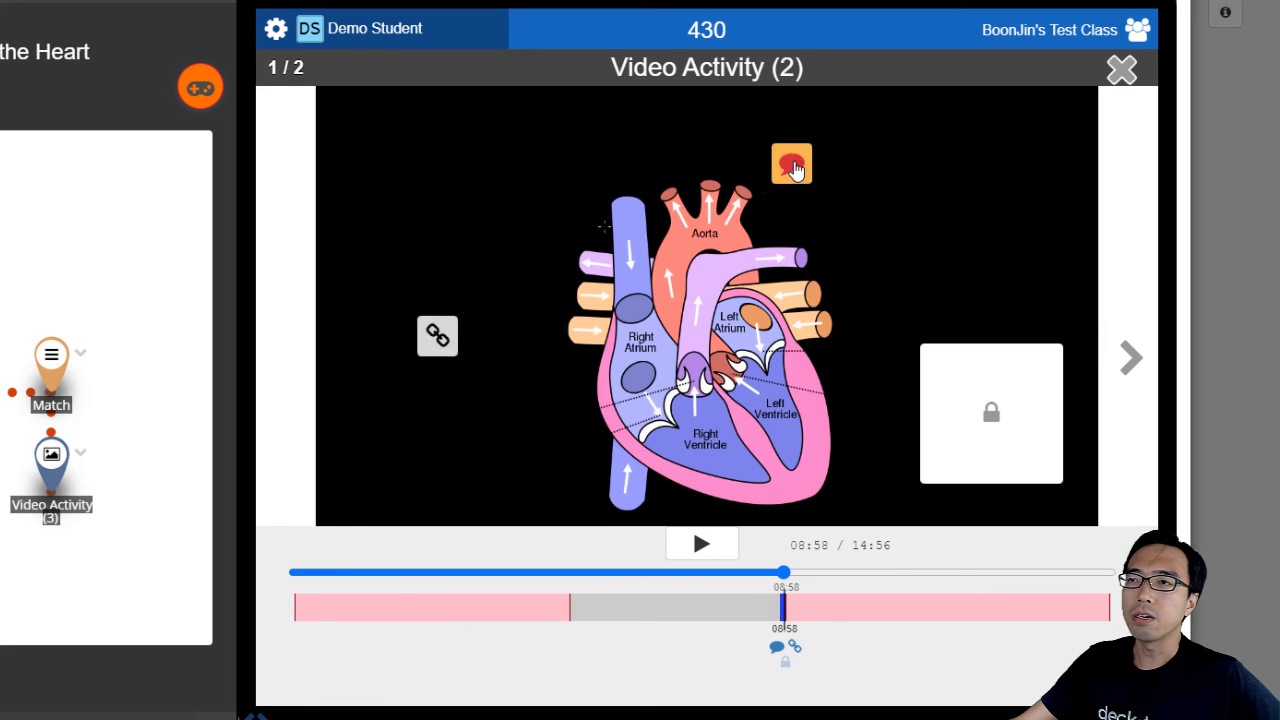
# Answer 'artery', unlock the text lock with 'heart', and advance to slide 2
pyautogui.click(793, 166)
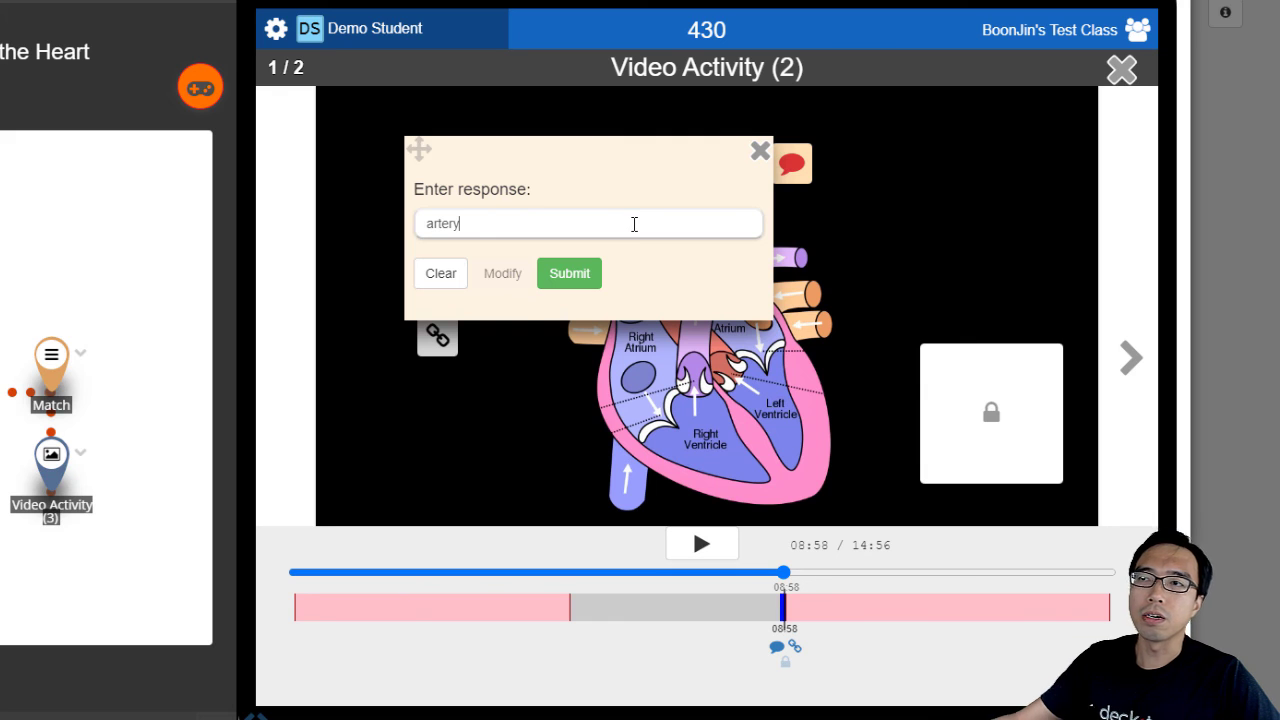
pyautogui.click(590, 280)
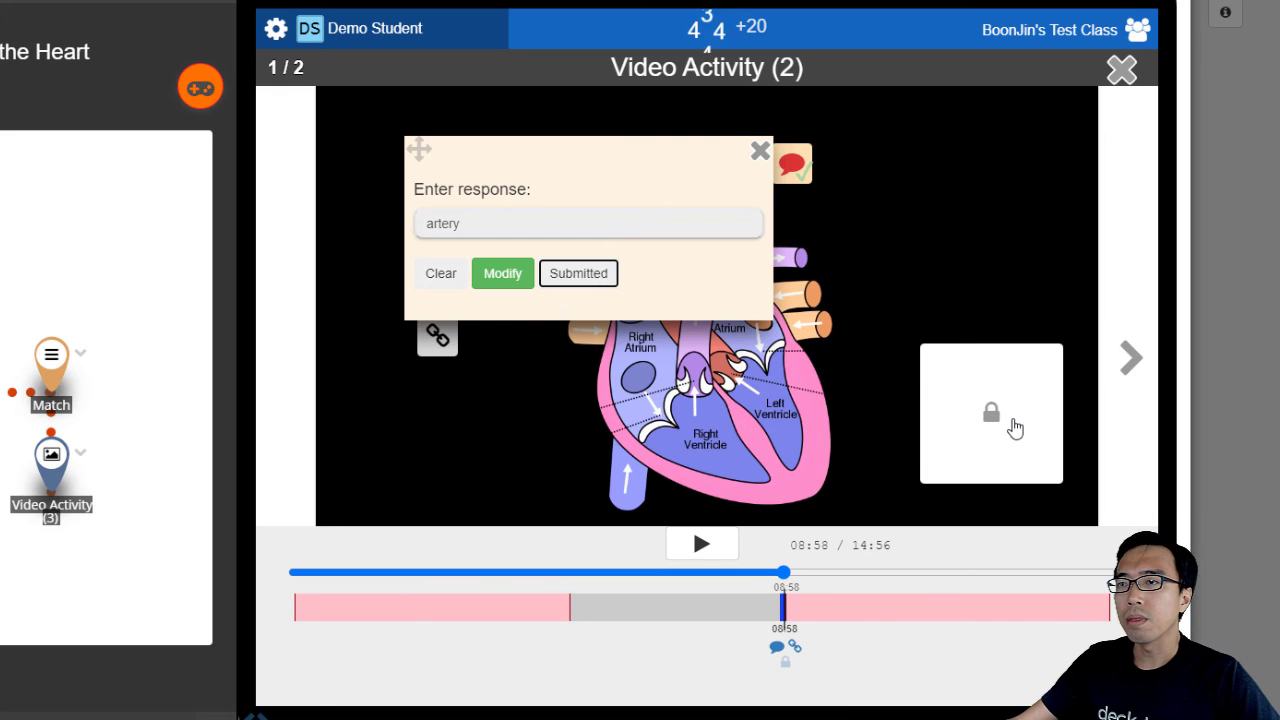
pyautogui.click(1015, 428)
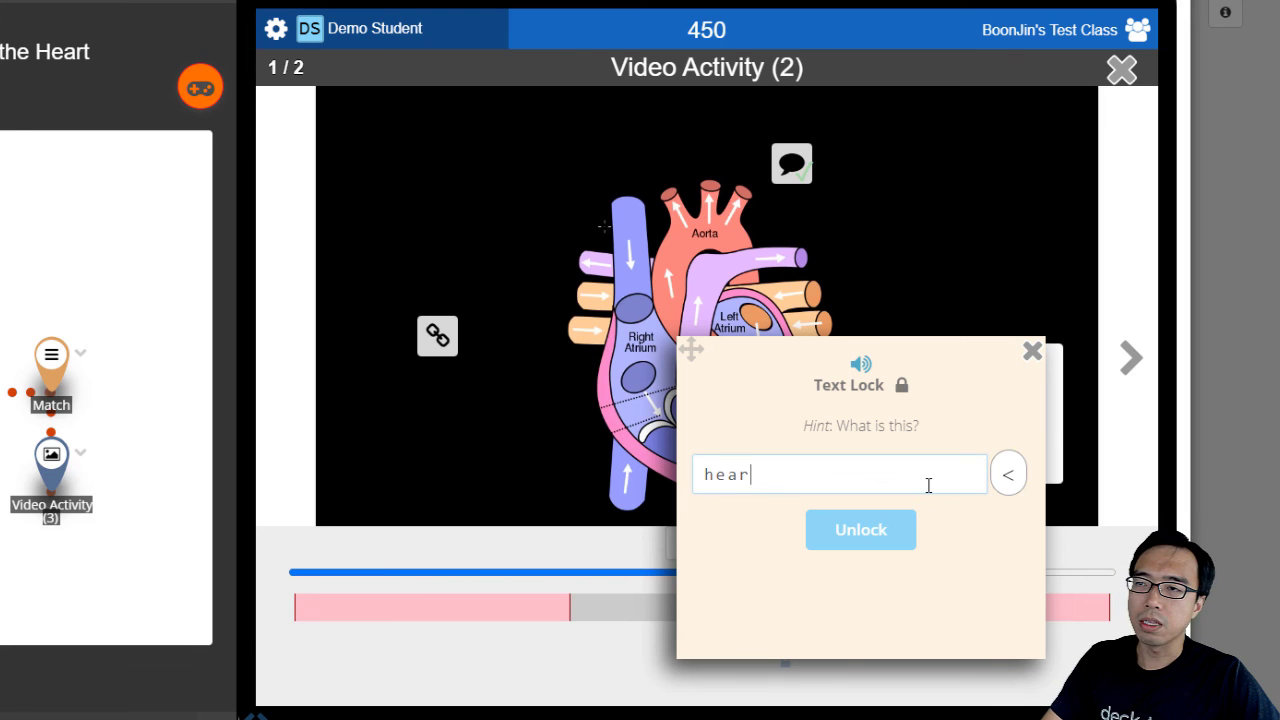
pyautogui.click(858, 548)
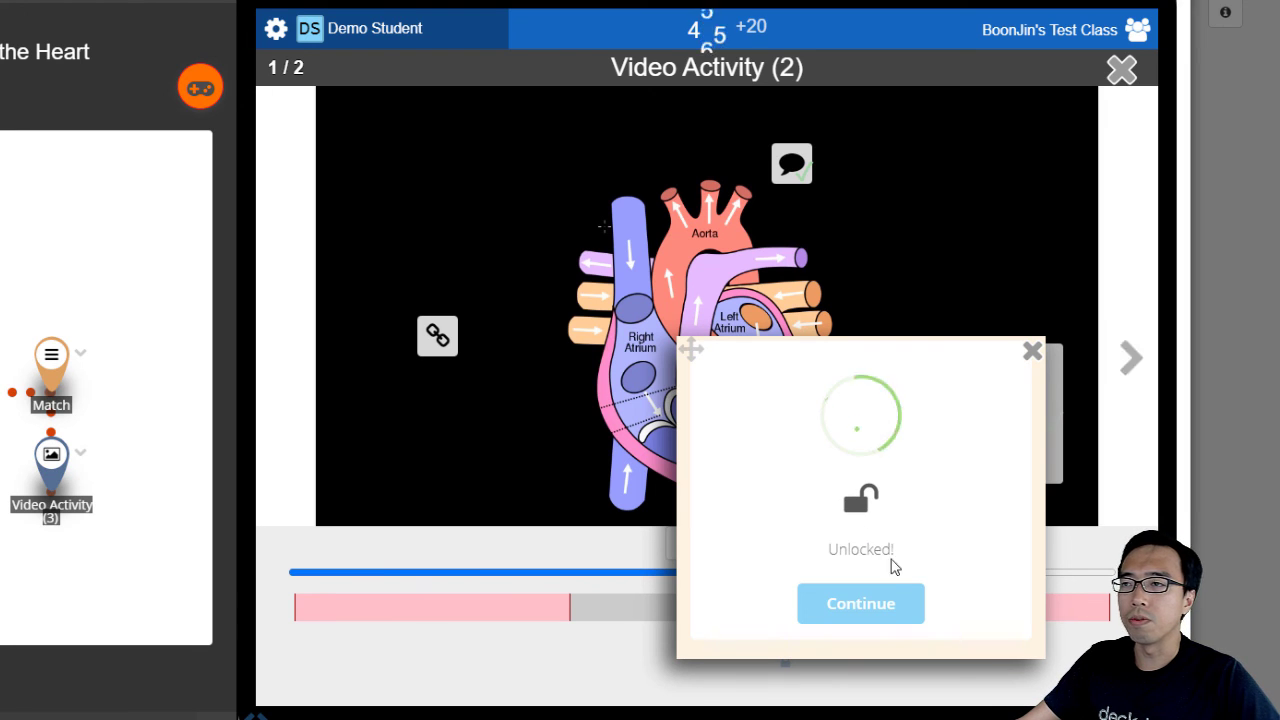
pyautogui.click(898, 600)
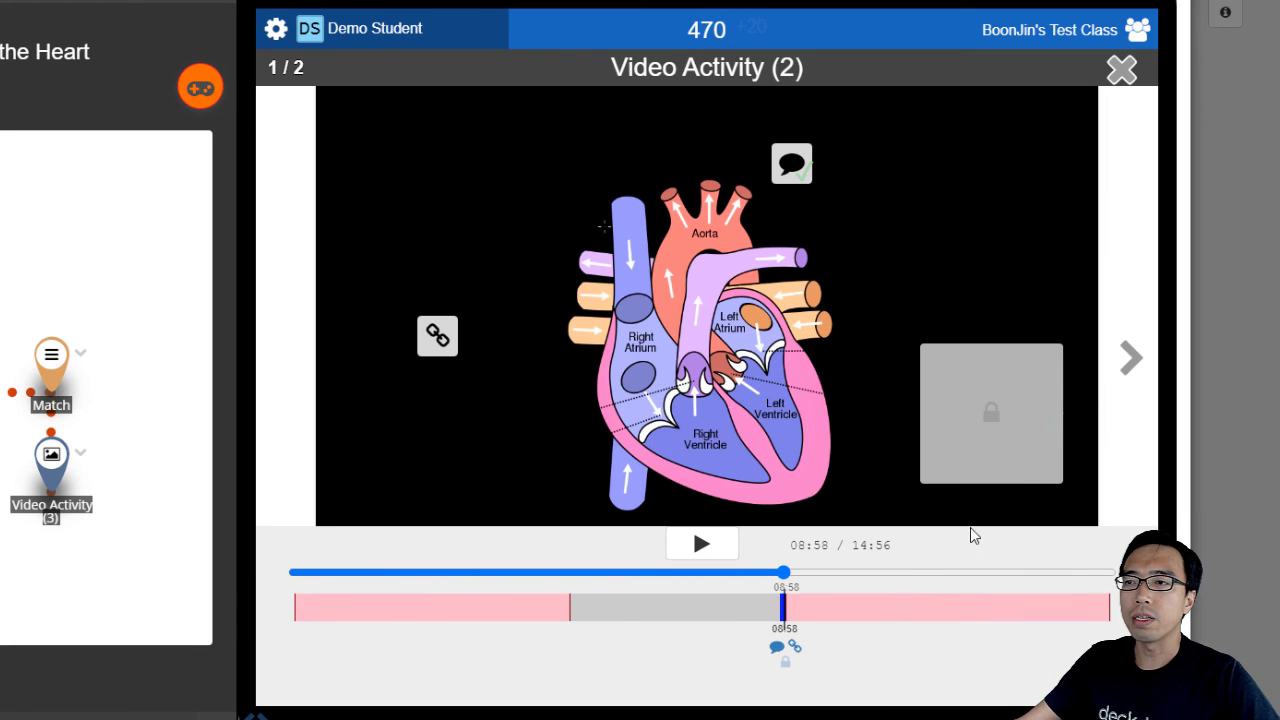
pyautogui.click(1130, 356)
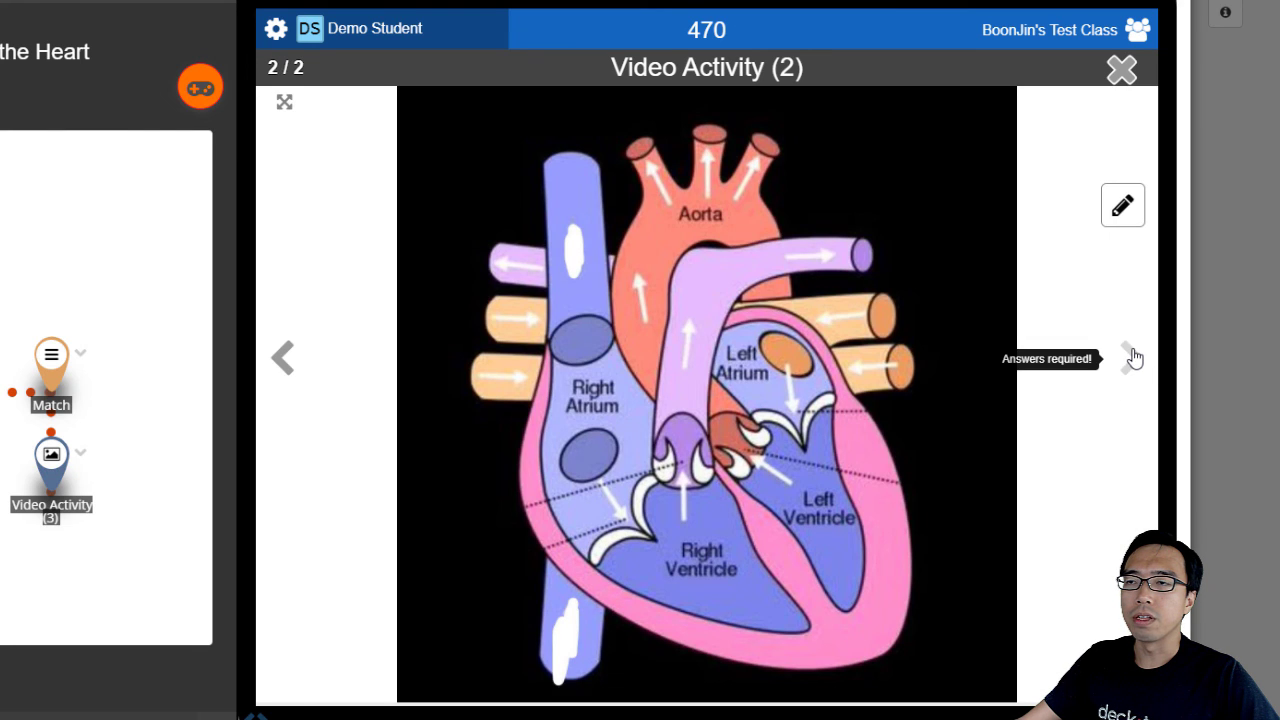
# Submit a drawing on the heart image, then finish Video Activity (2) and return to the map
pyautogui.click(1117, 205)
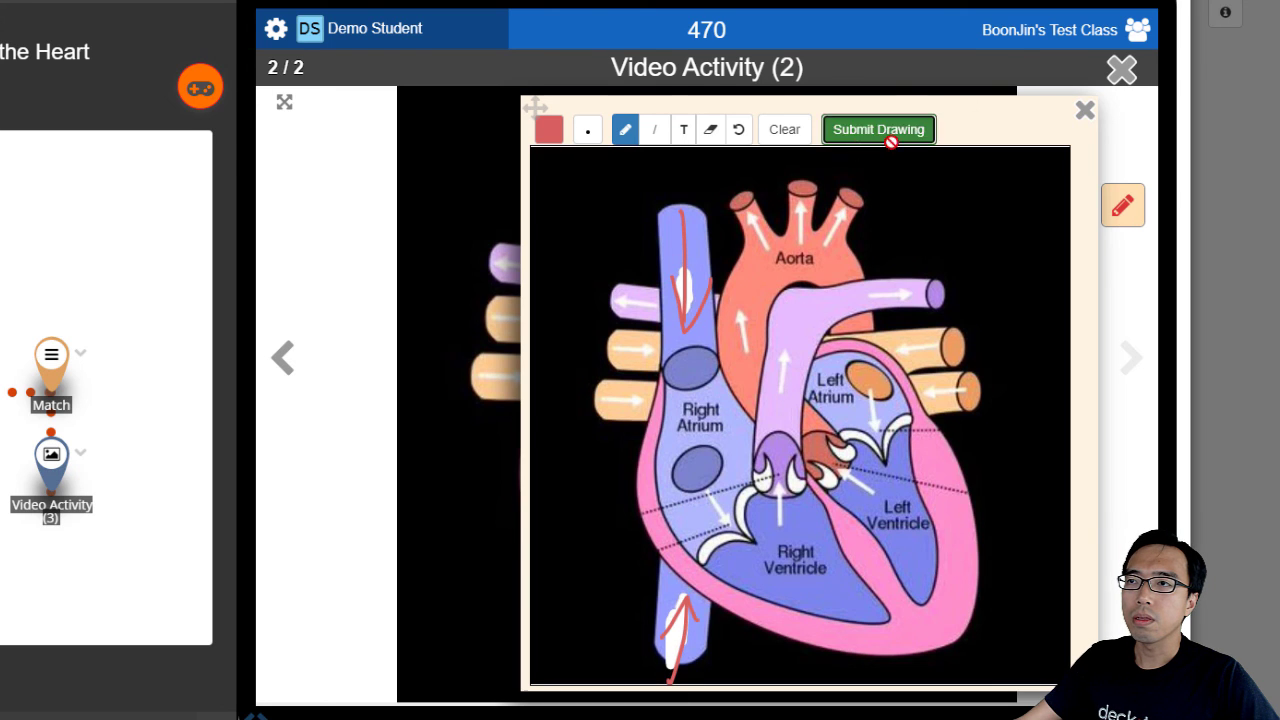
pyautogui.click(885, 132)
pyautogui.click(1132, 362)
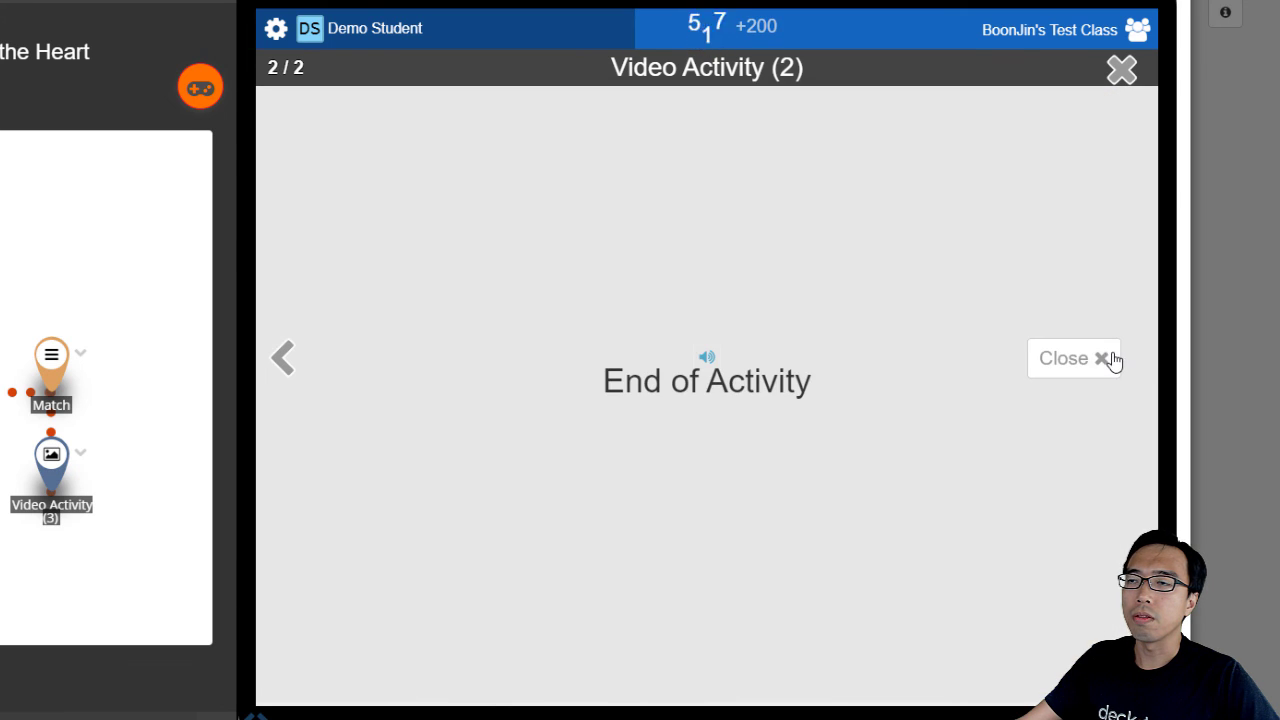
pyautogui.click(1113, 360)
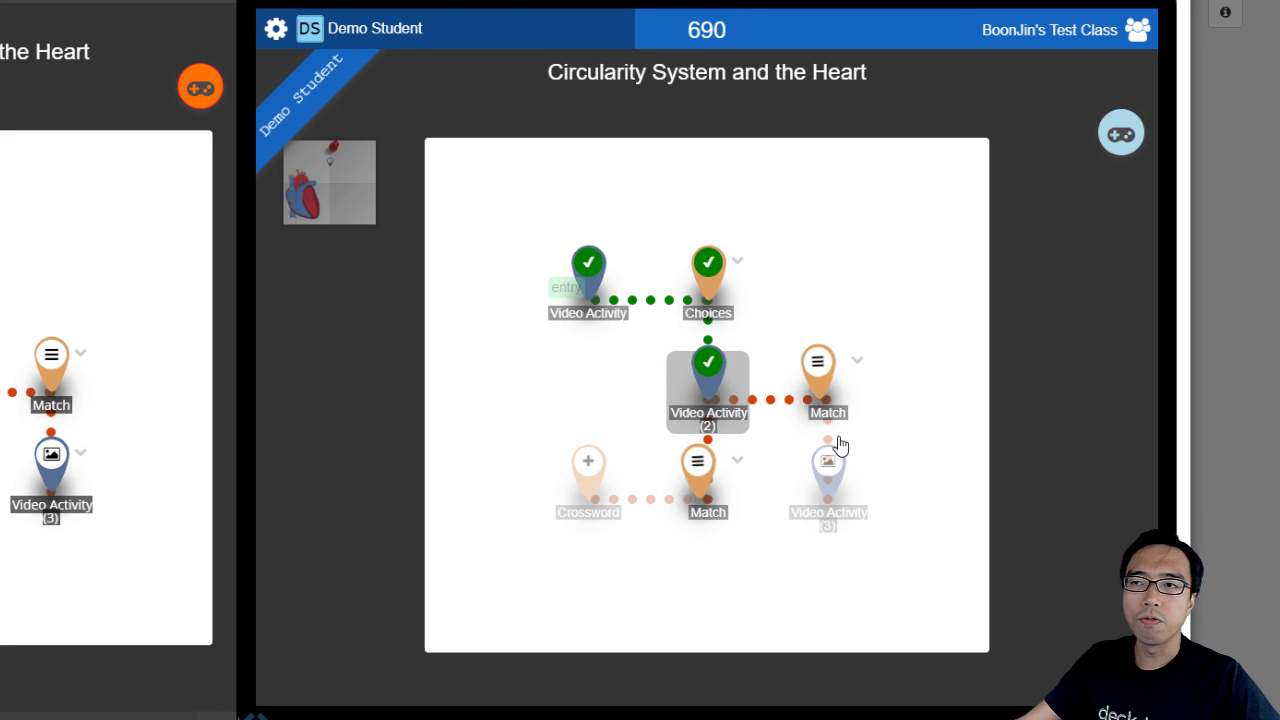